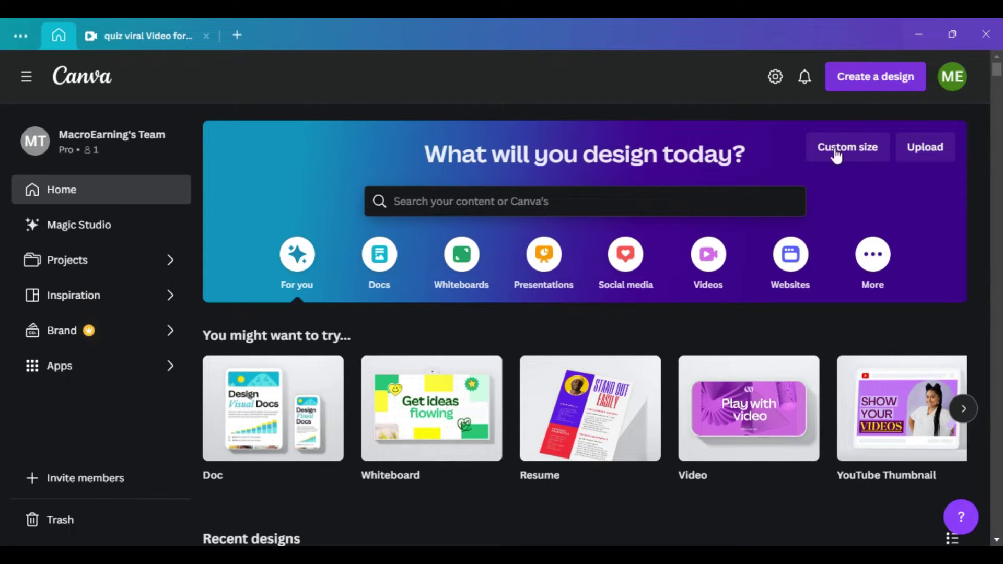
Create a blank 1920 × 1080 px video design.
mouse_move(761, 419)
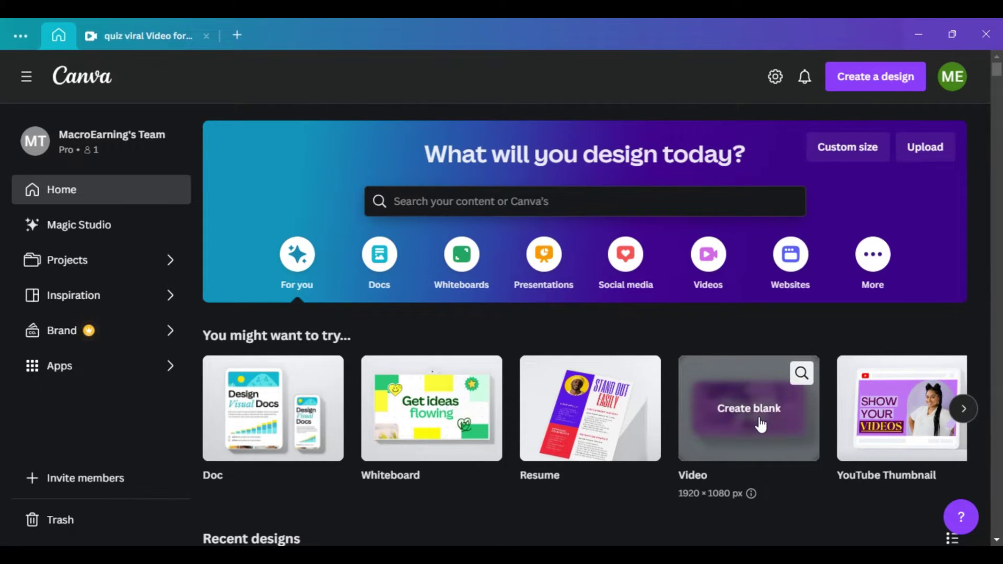
click(761, 423)
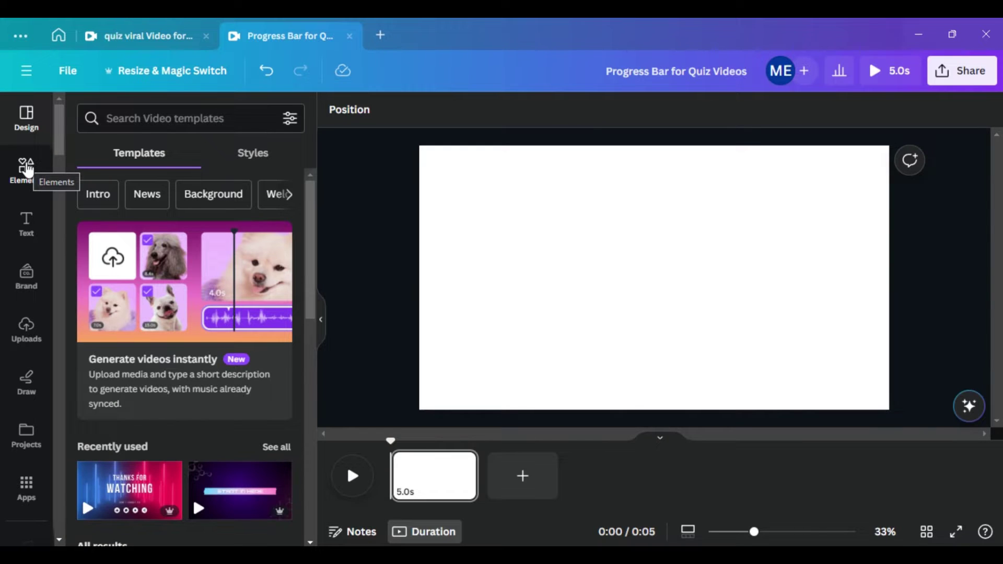
Add a rounded square and stretch it into a long, thin horizontal bar spanning most of the page width.
click(27, 167)
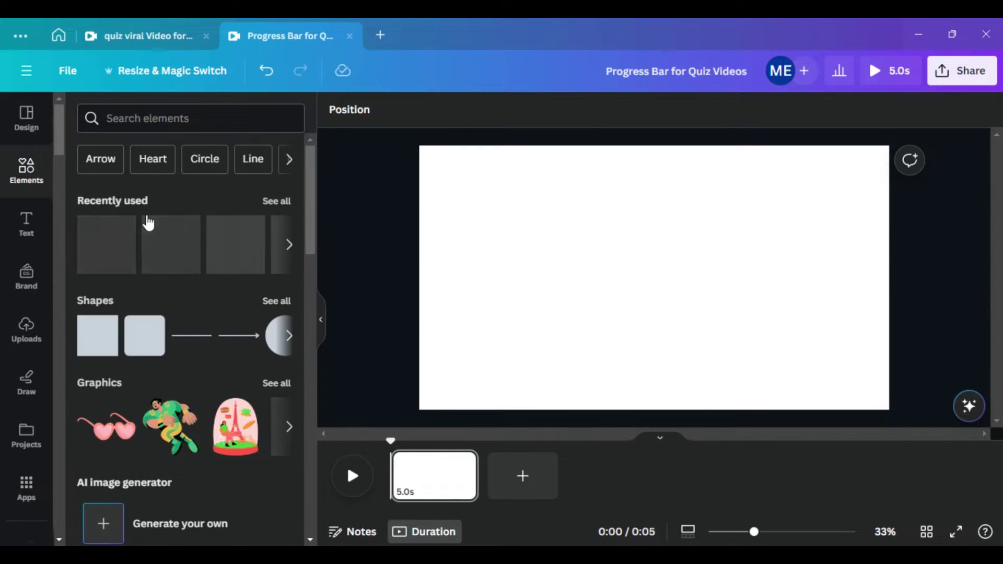
click(149, 343)
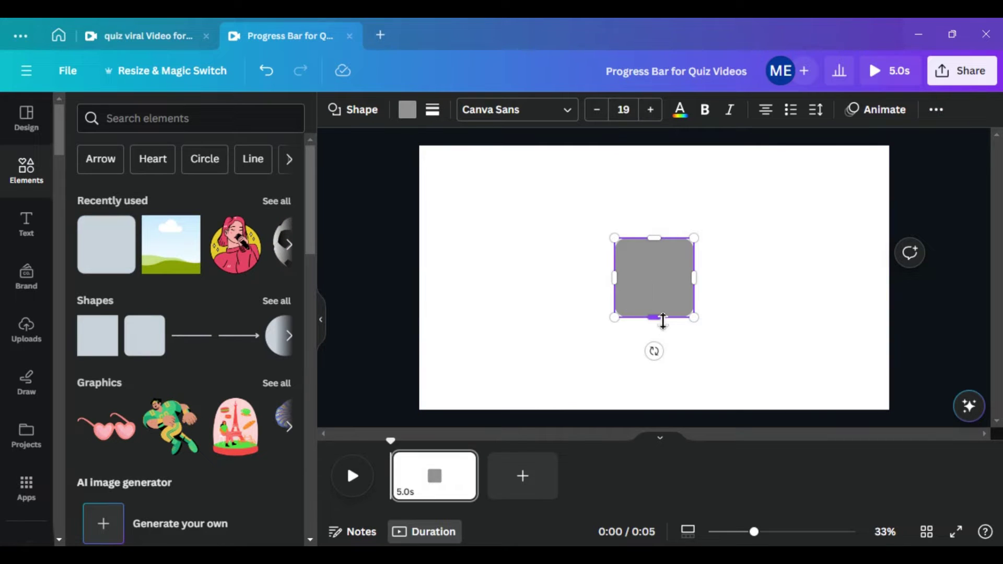
drag(663, 321, 442, 251)
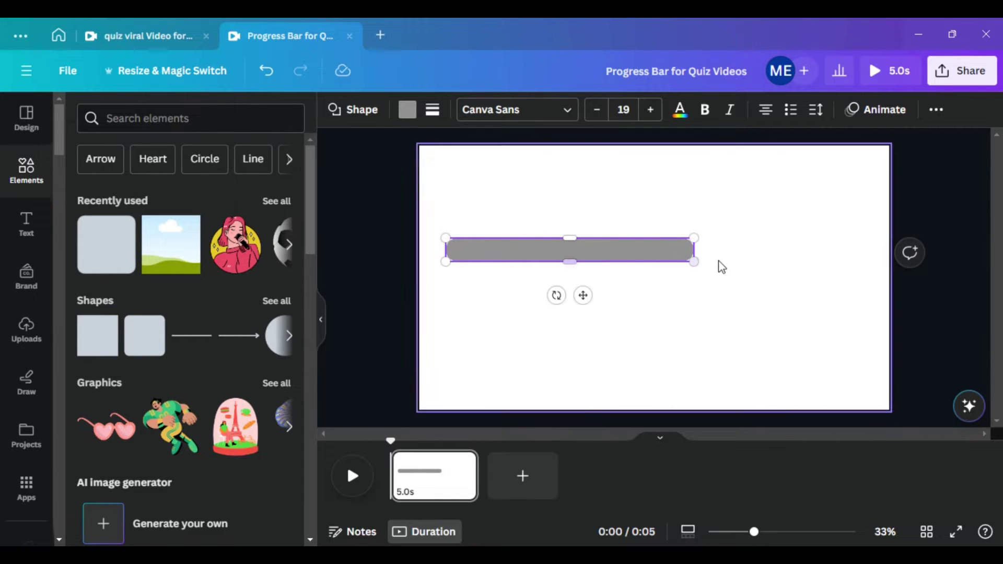
drag(699, 250, 871, 253)
click(366, 292)
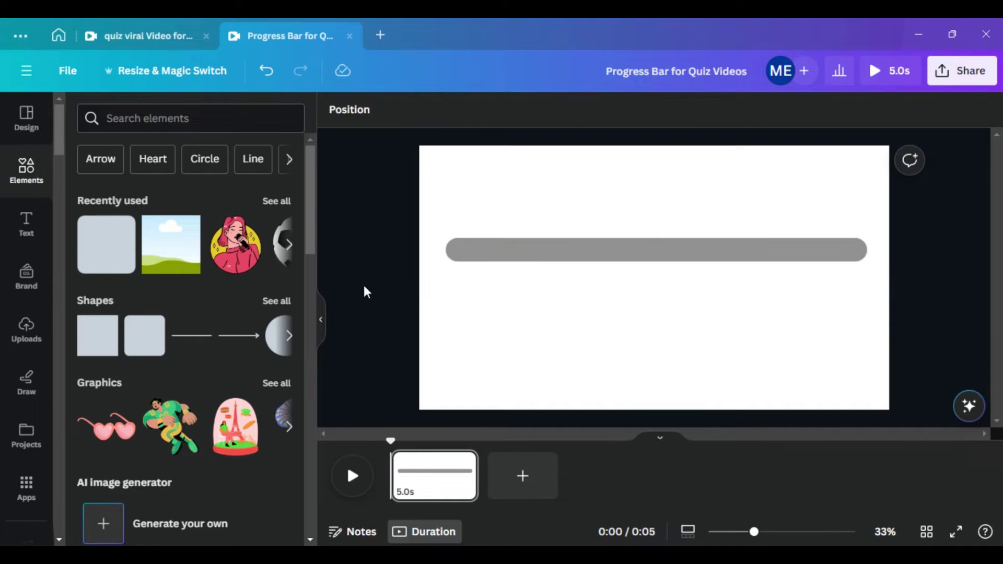
Set the grey bar's transparency to 53.
click(534, 257)
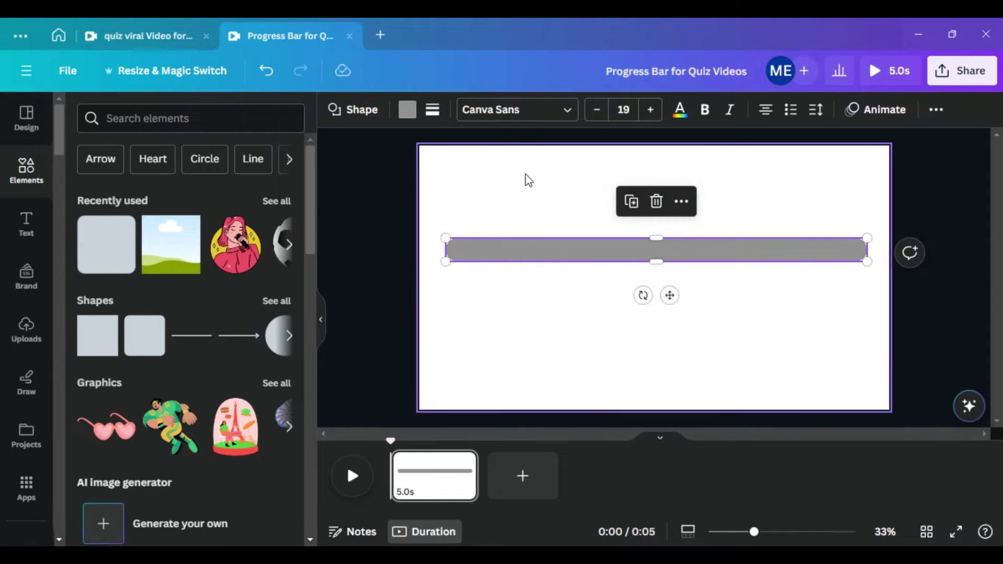
click(936, 109)
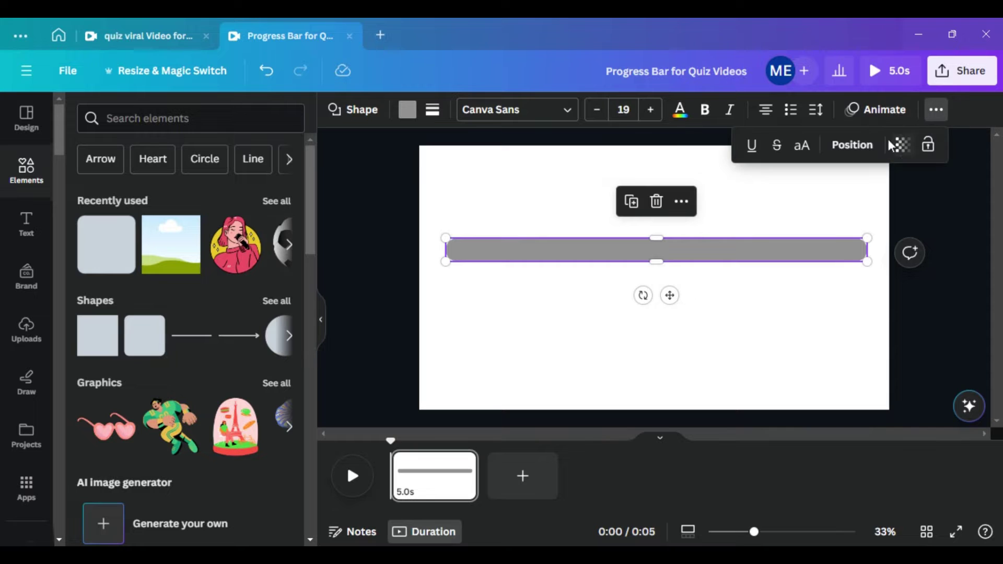
click(900, 145)
drag(902, 180, 837, 185)
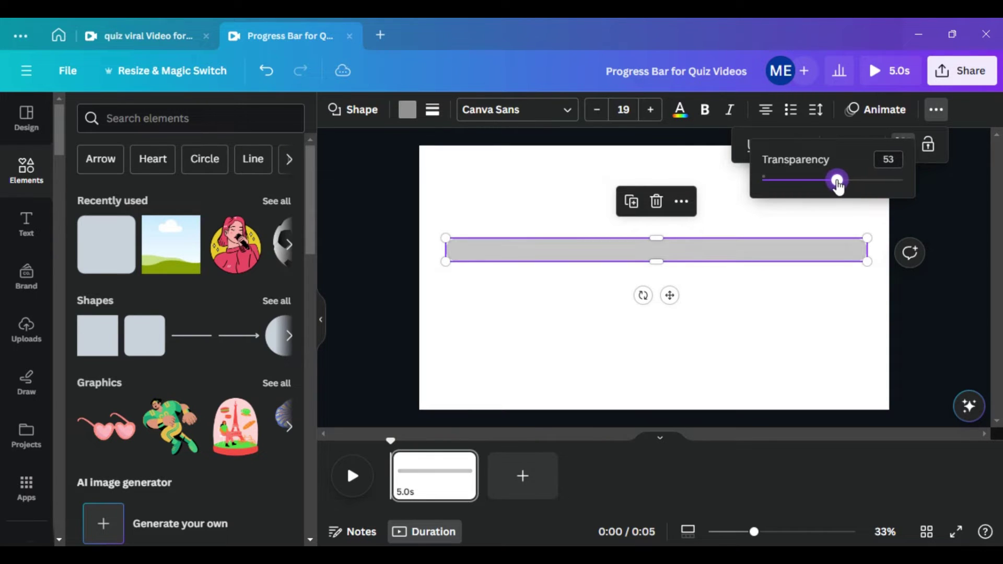
click(377, 245)
click(377, 245)
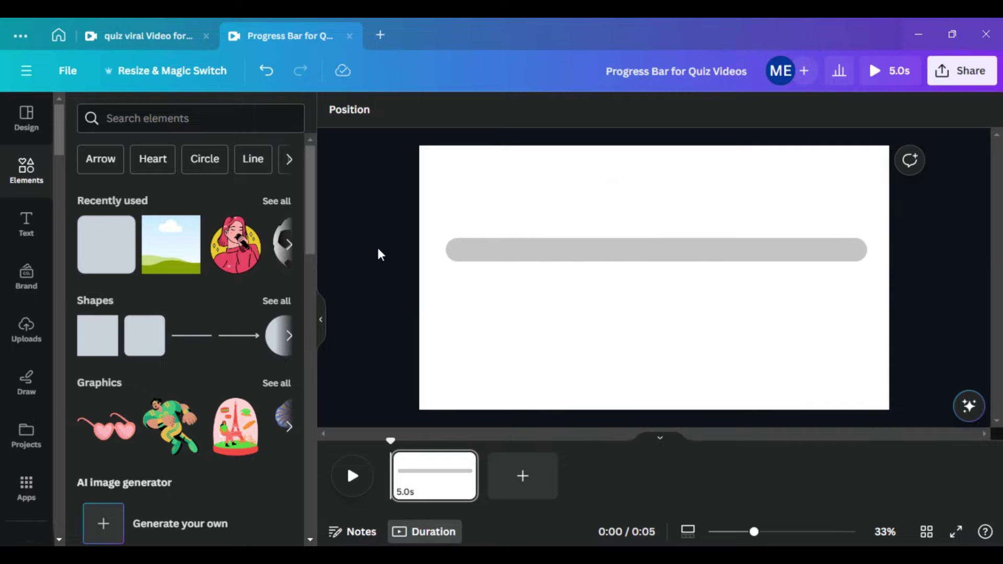
Shift the grey bar slightly down, and duplicate it with the copy placed directly above.
click(509, 256)
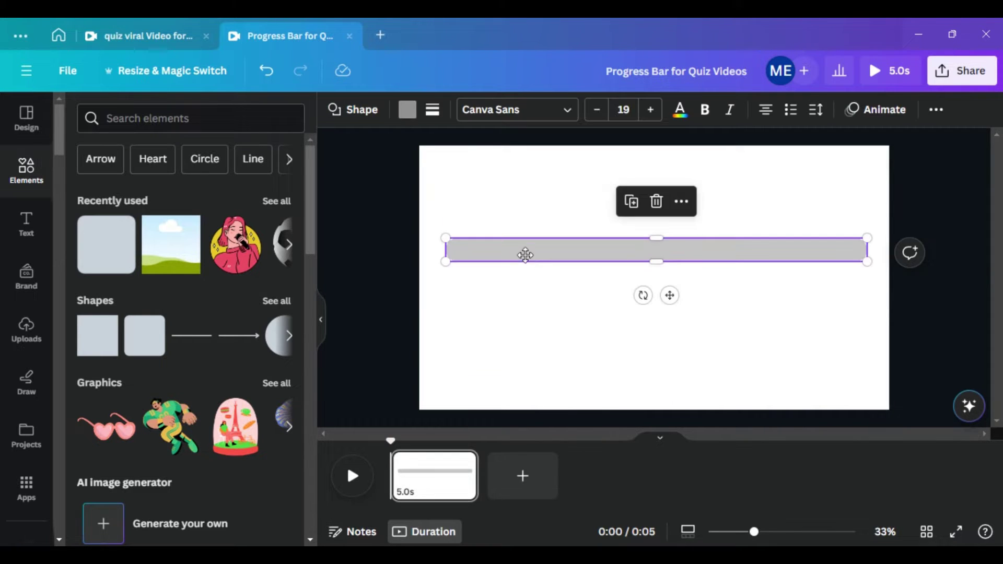
drag(525, 255, 524, 263)
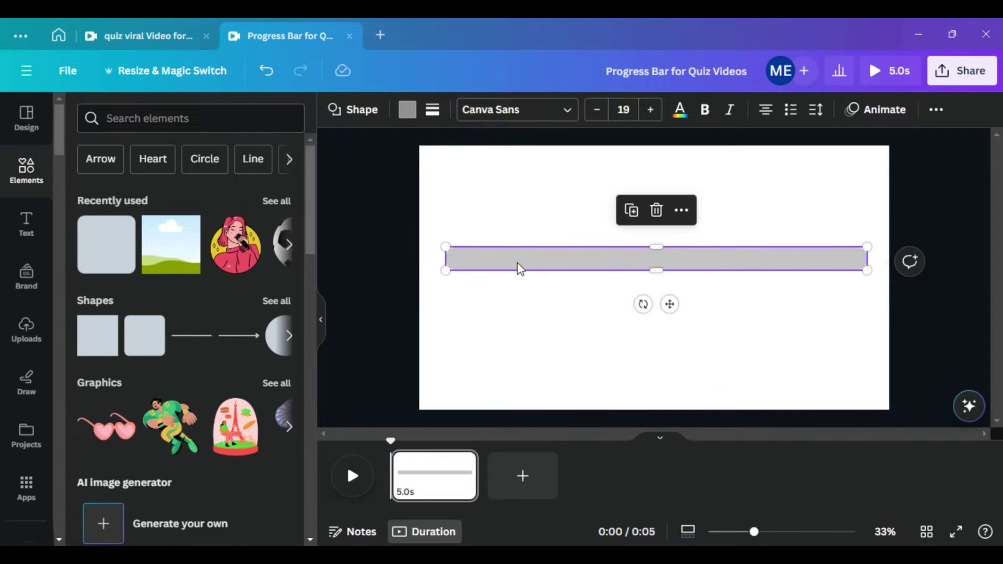
click(631, 209)
drag(587, 273, 585, 221)
Recolour the upper bar bright green (#05FF34) with a custom solid colour.
click(406, 110)
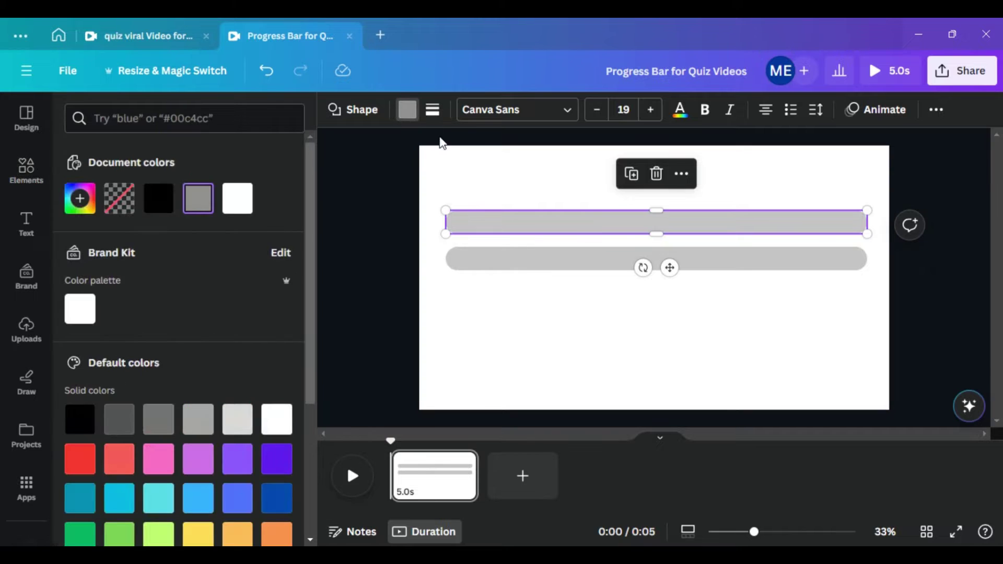
click(202, 203)
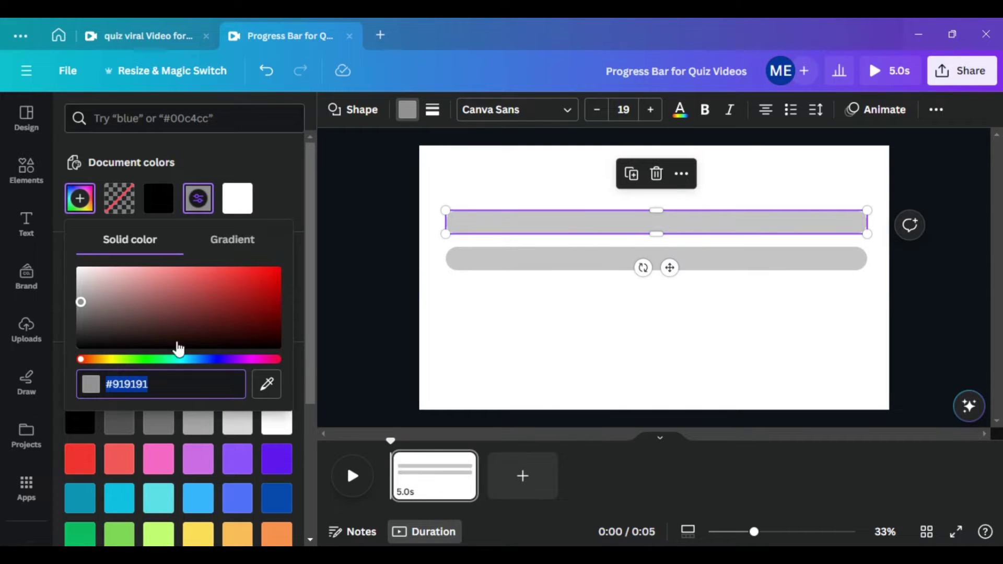
click(159, 359)
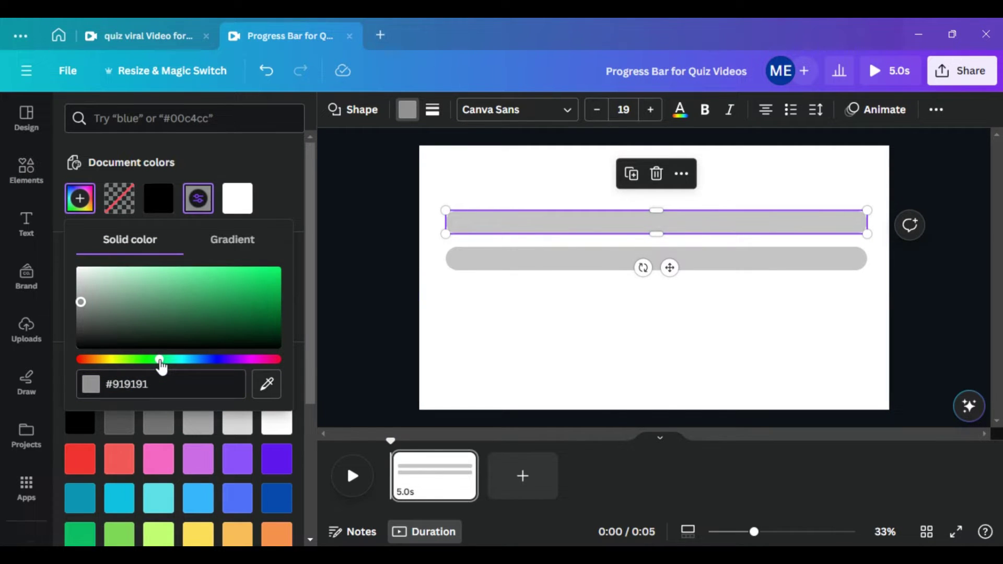
click(275, 272)
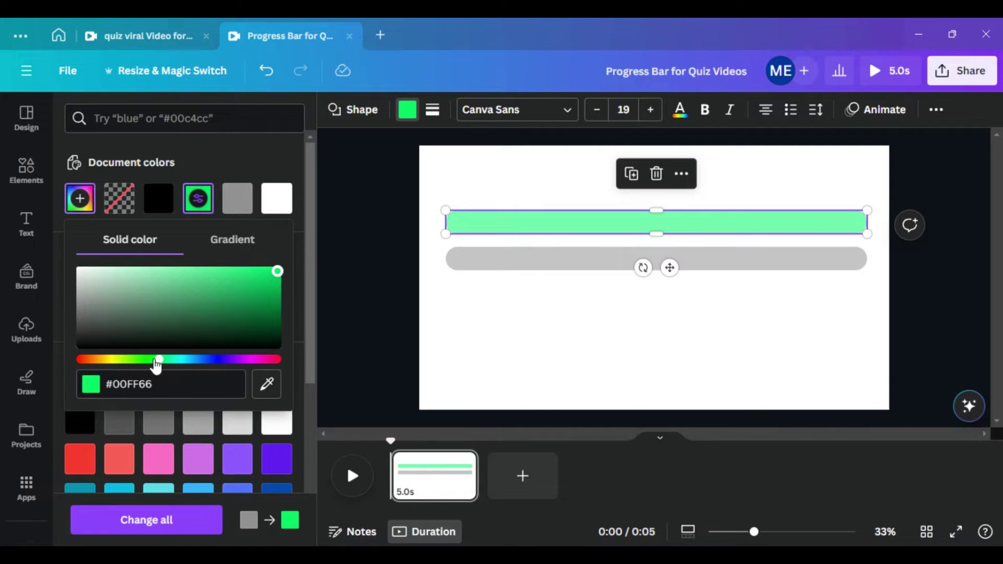
mouse_move(158, 360)
mouse_down()
mouse_move(145, 361)
mouse_move(155, 360)
mouse_up()
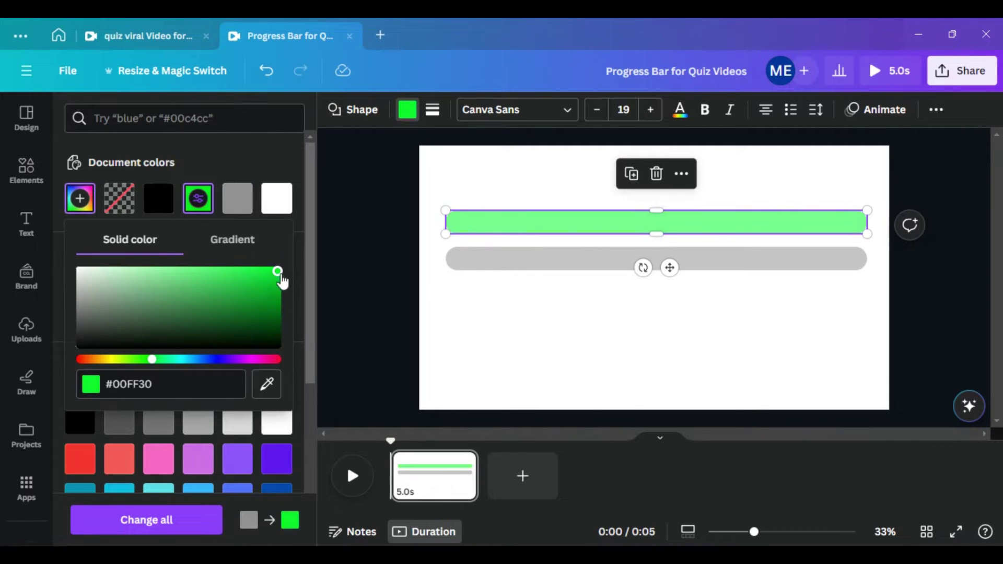
mouse_move(278, 276)
mouse_down()
mouse_move(264, 280)
mouse_move(275, 302)
mouse_move(278, 266)
mouse_up()
Set the green bar's transparency value to 100.
click(935, 110)
click(877, 145)
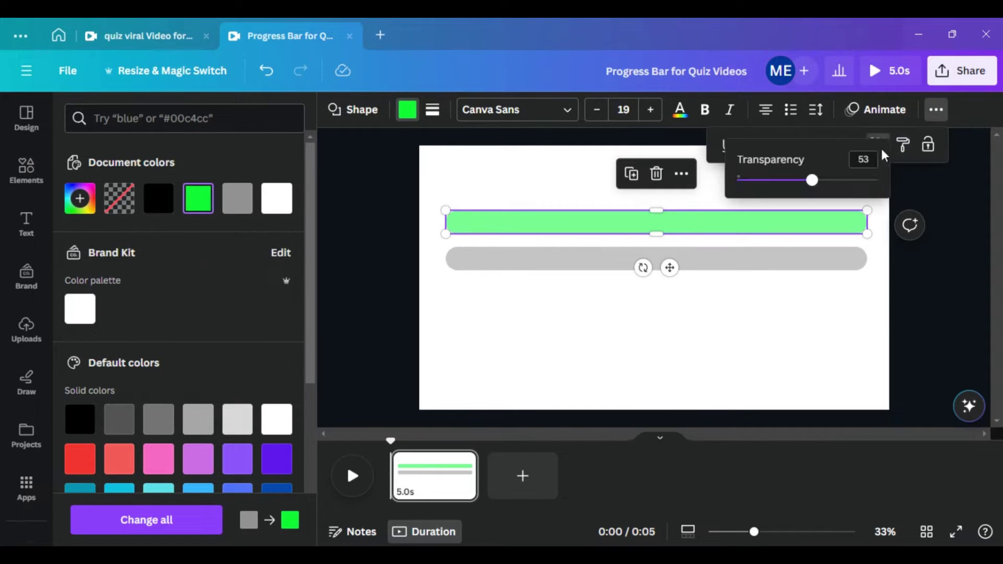
drag(812, 178, 888, 181)
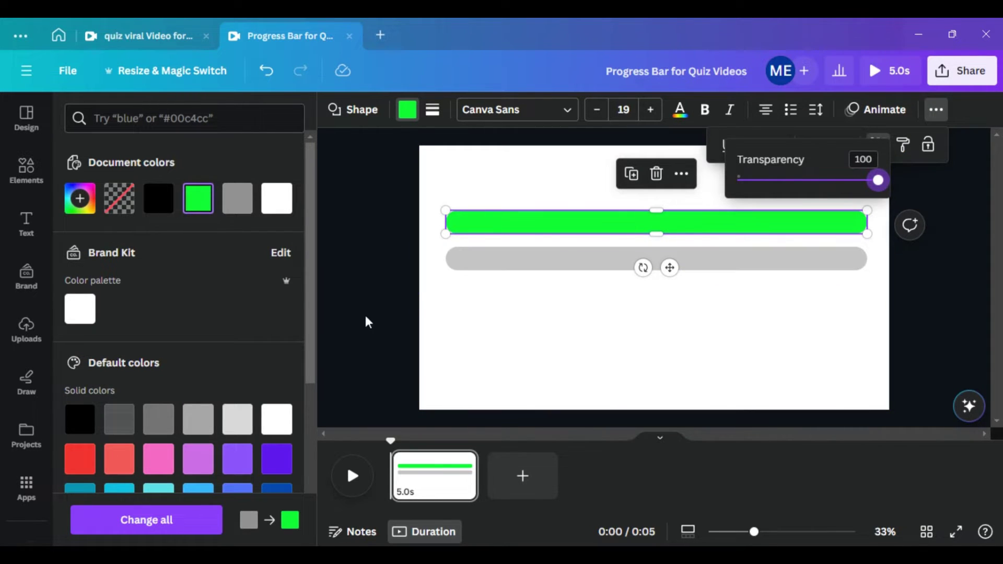
Fine-tune the green bar's fill colour to #1BEF31.
click(203, 207)
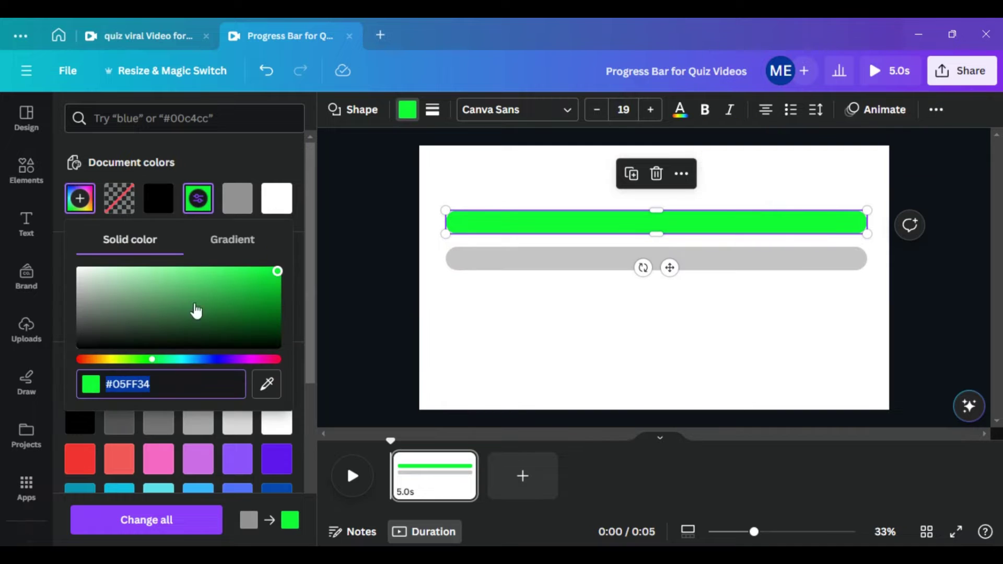
click(146, 361)
drag(146, 361, 149, 362)
mouse_move(278, 271)
mouse_down()
mouse_move(272, 284)
mouse_move(258, 272)
mouse_up()
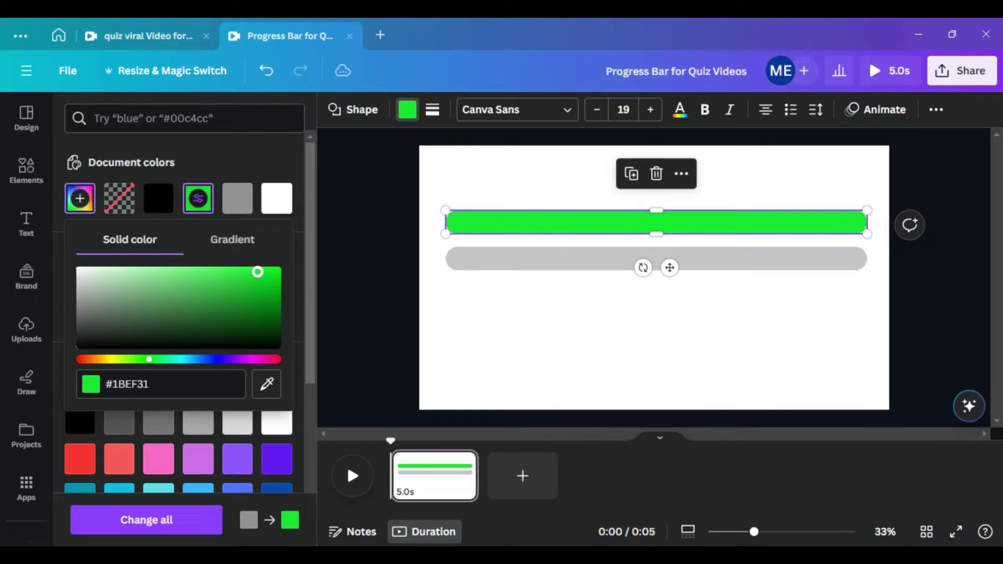
click(396, 215)
Give the green bar a solid white border with a weight of 8.
click(494, 219)
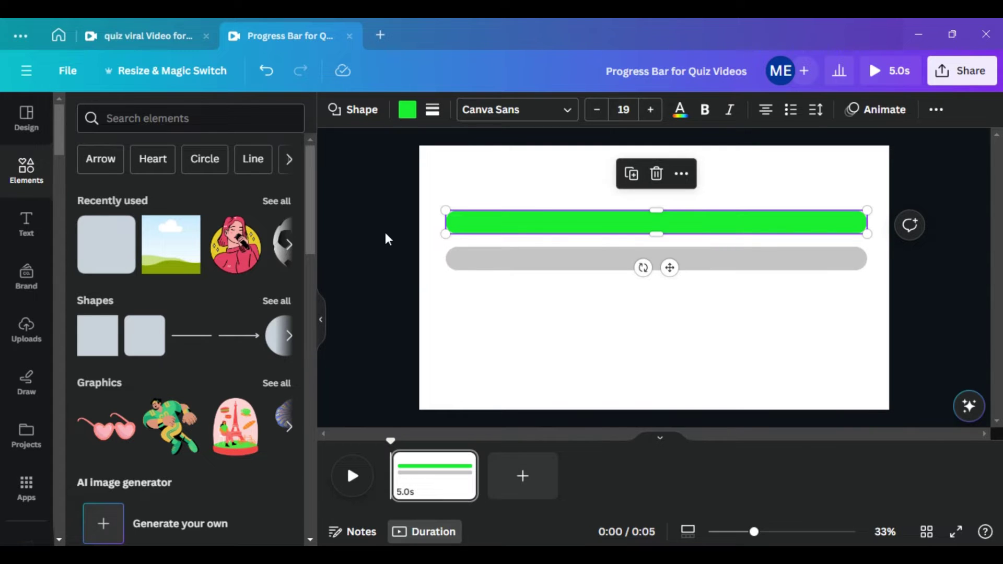
click(433, 111)
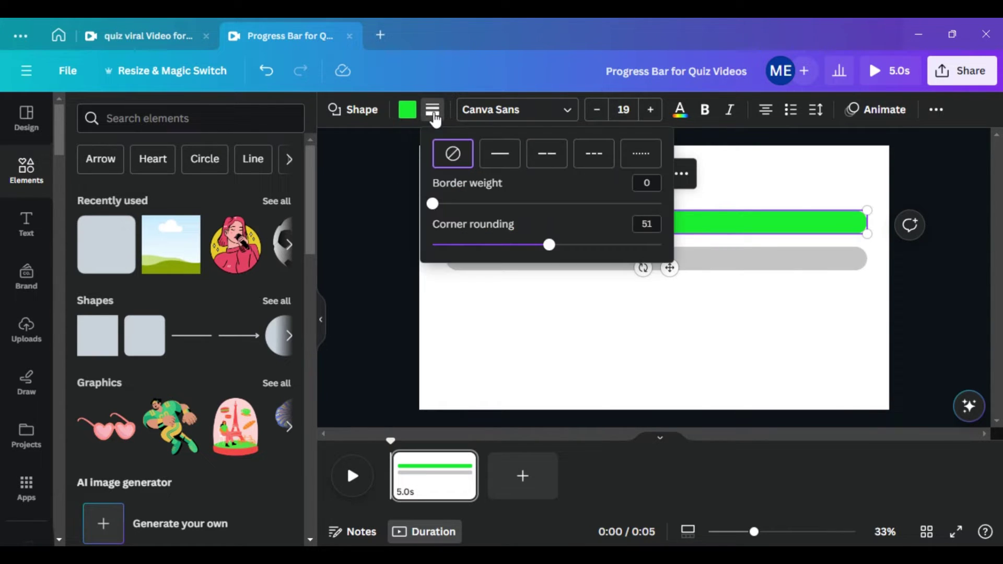
click(500, 154)
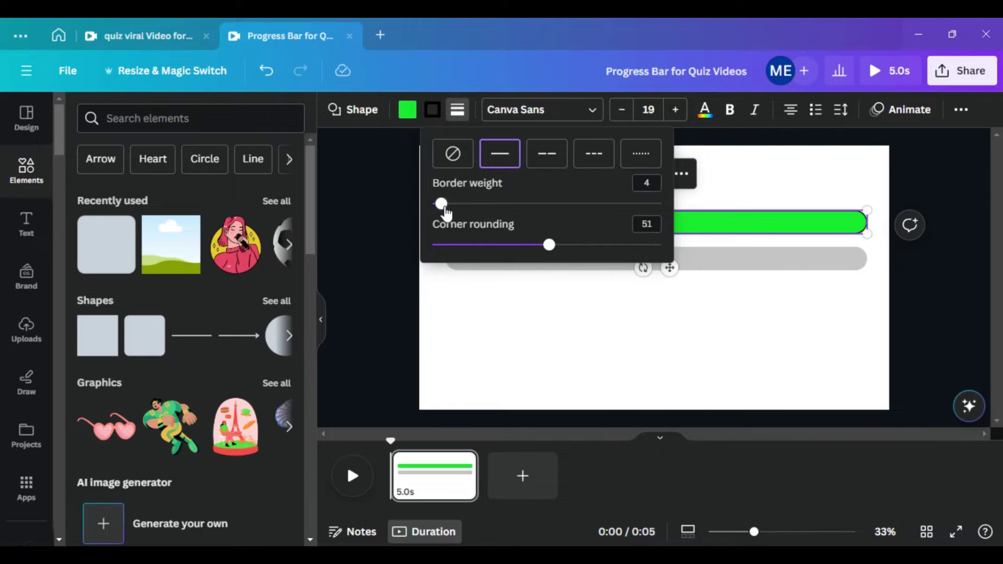
drag(444, 207, 451, 204)
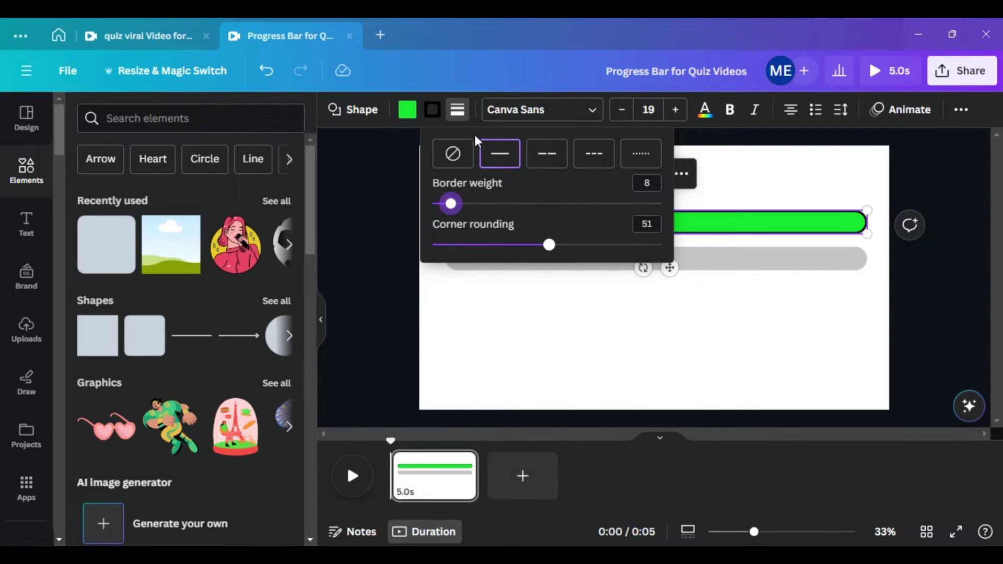
click(433, 111)
click(238, 199)
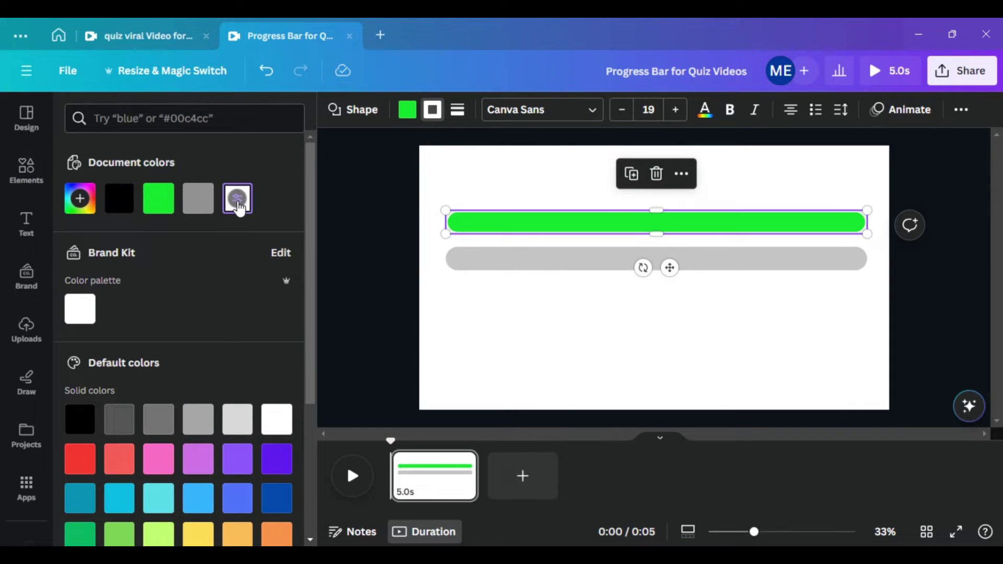
click(380, 240)
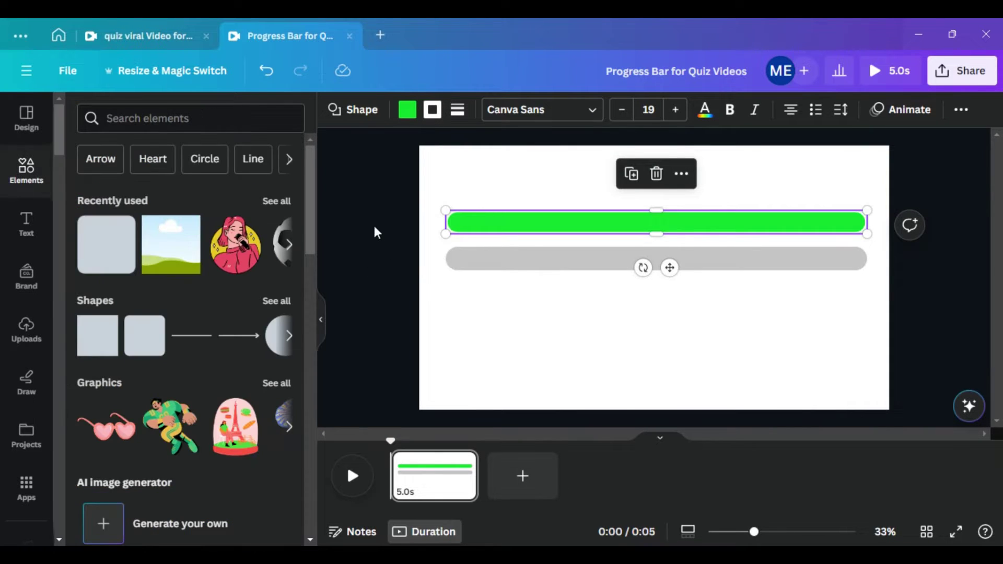
Make both bars slightly taller together, and move the green bar down closer to the grey one.
click(476, 220)
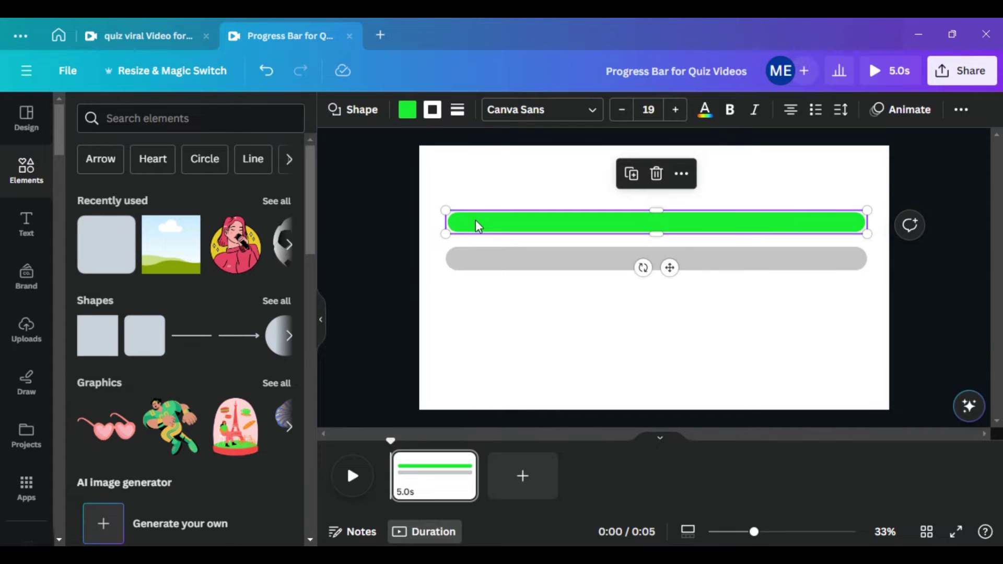
shift+click(528, 265)
drag(655, 272, 655, 277)
click(390, 256)
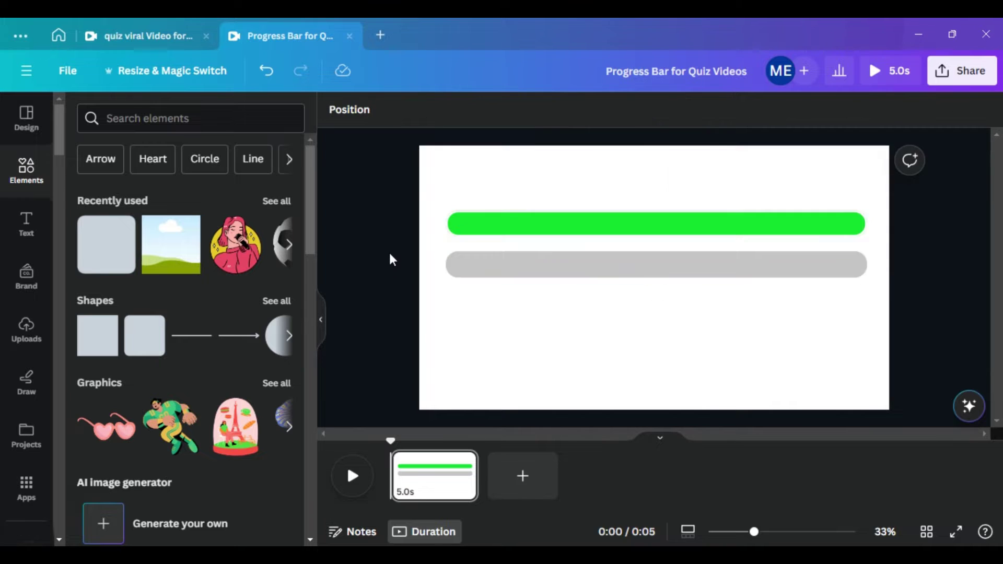
click(526, 225)
mouse_move(528, 224)
mouse_down()
mouse_move(520, 260)
mouse_move(524, 229)
mouse_up()
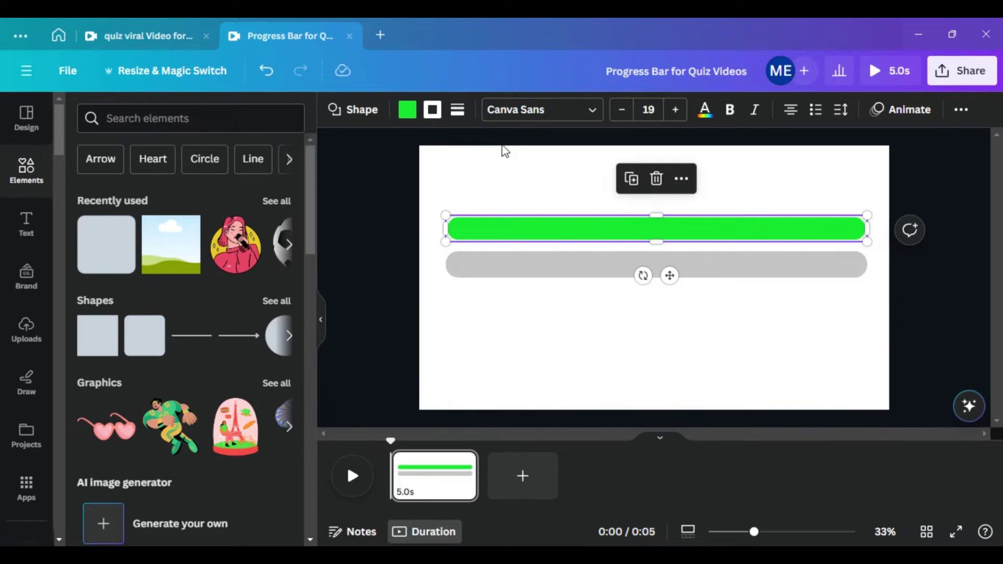
Remove the border from the green bar.
click(459, 110)
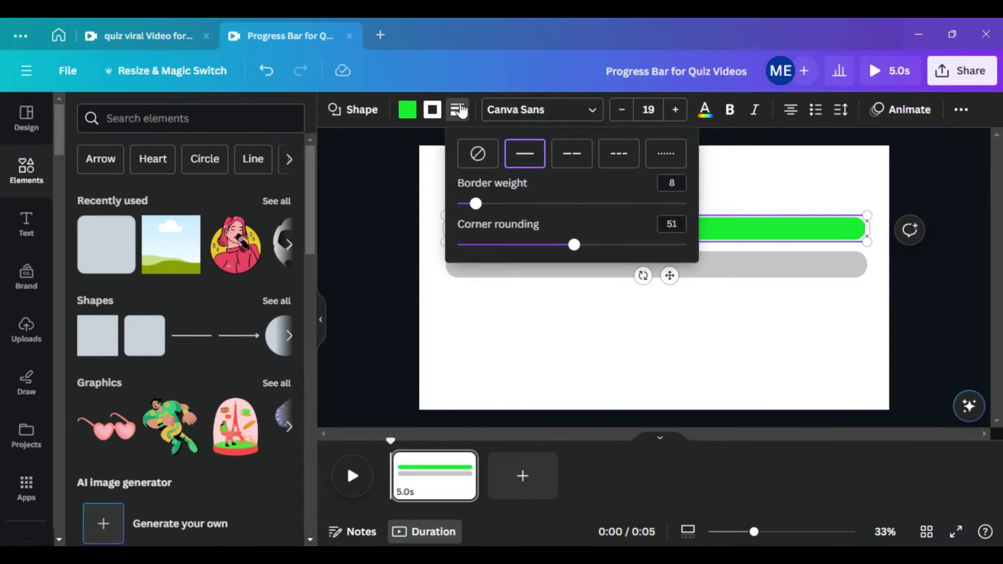
click(477, 153)
click(365, 198)
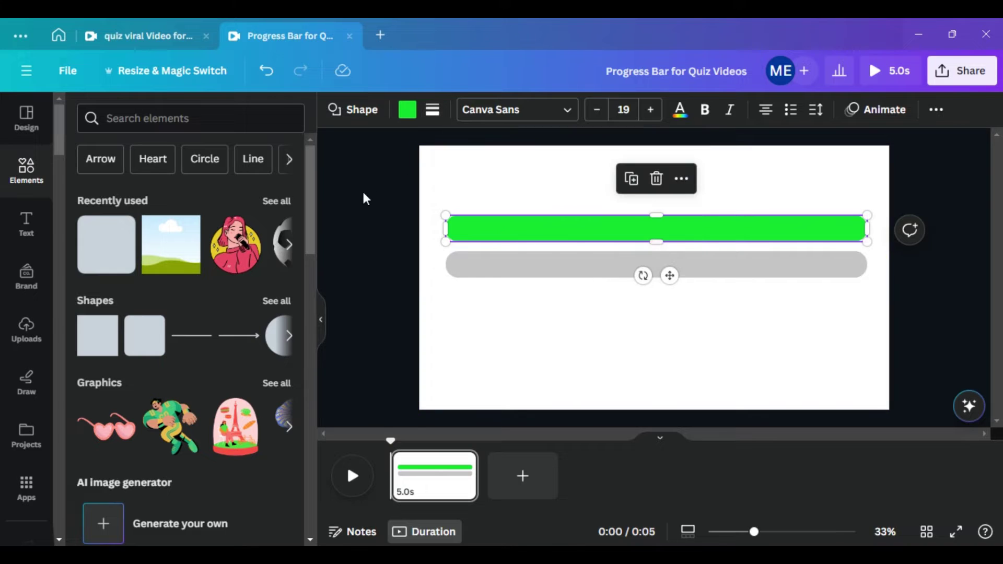
Duplicate the green bar and place the copy directly above the original.
click(425, 225)
click(507, 230)
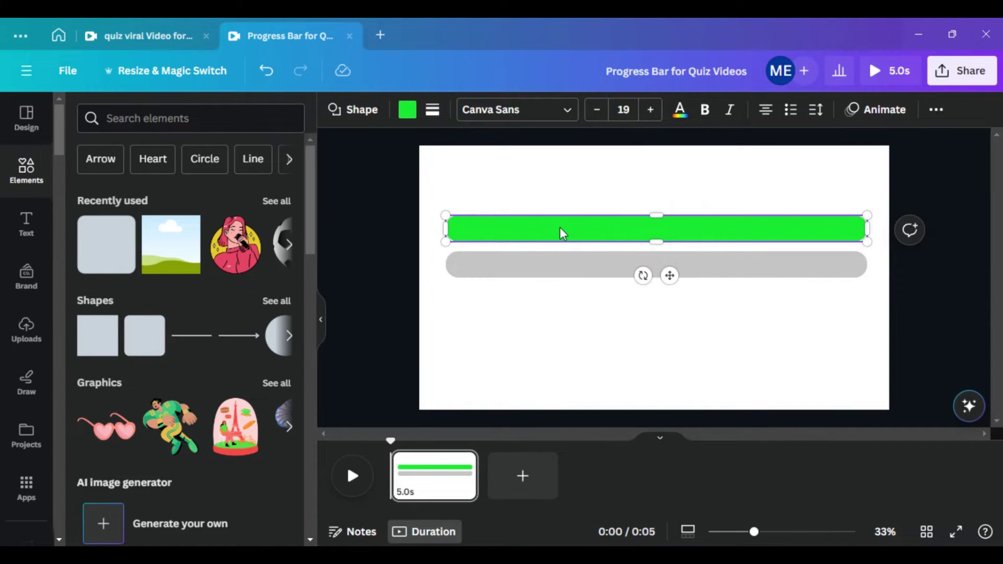
drag(560, 230, 560, 192)
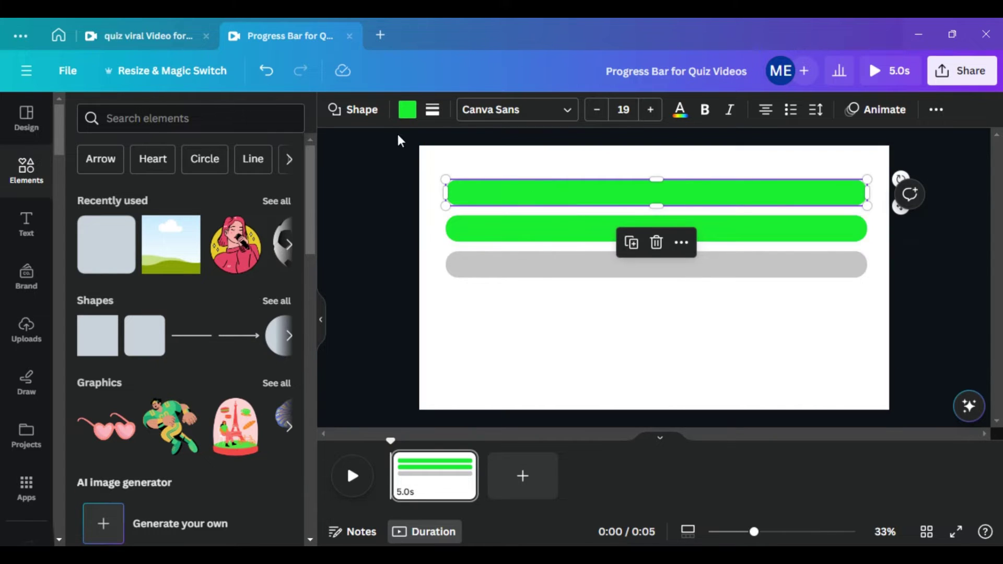
Give the topmost green bar a solid border with a weight of 8.
click(432, 109)
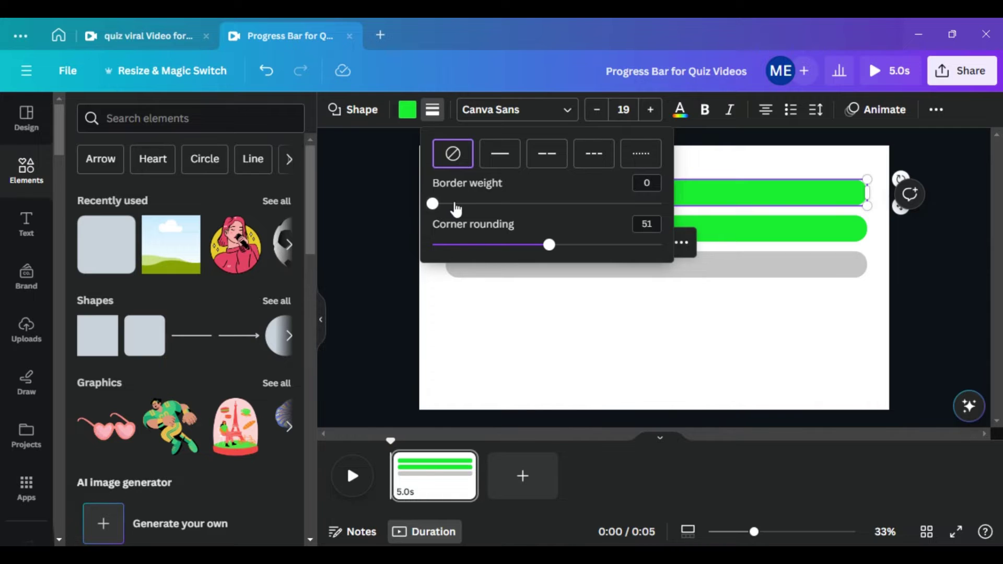
drag(433, 203, 454, 204)
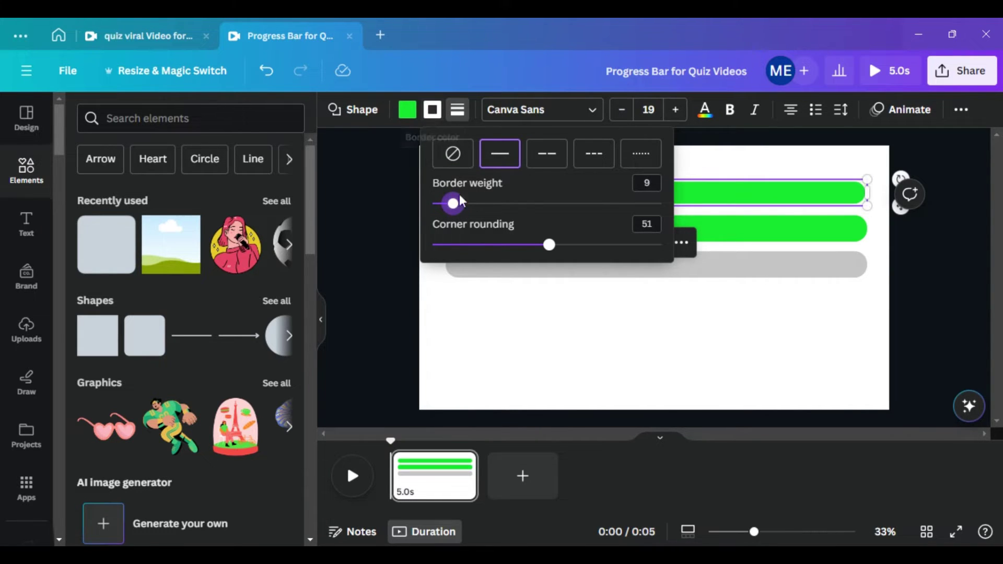
click(451, 155)
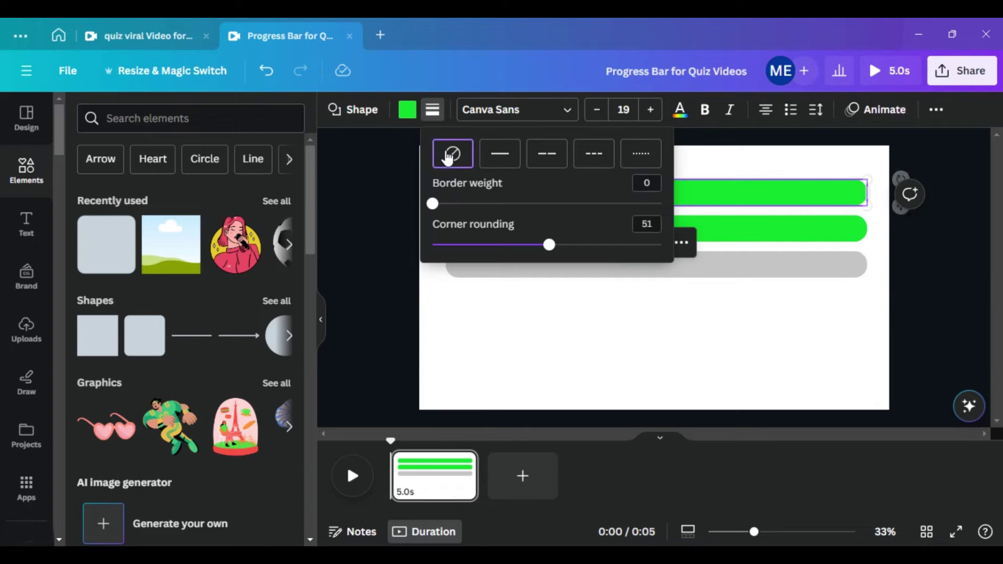
click(500, 156)
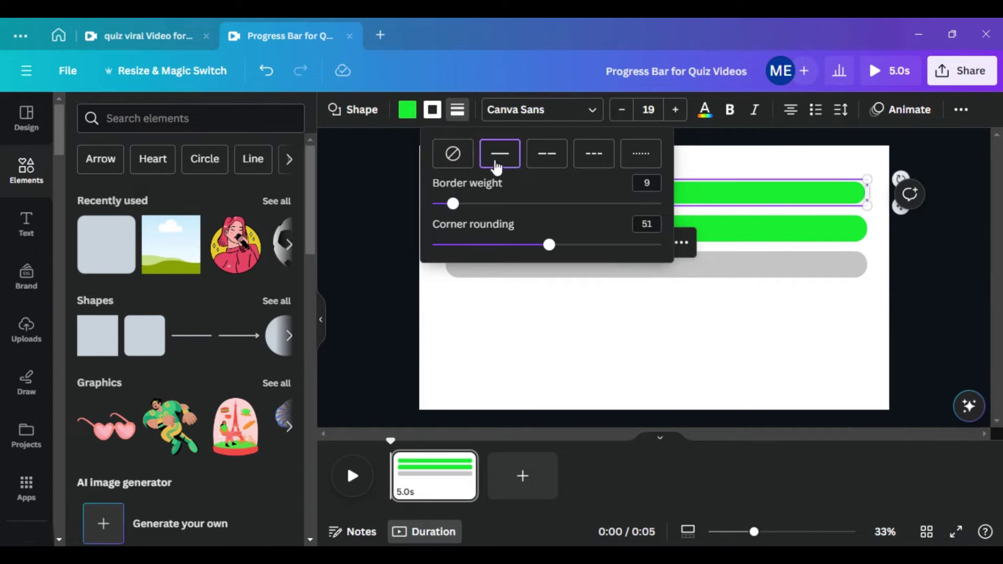
drag(453, 203, 452, 206)
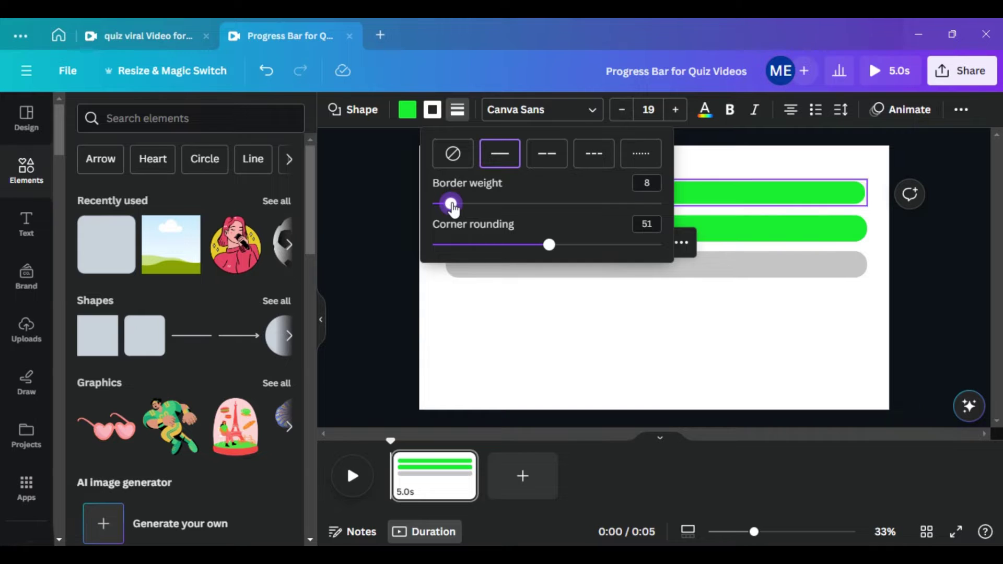
click(740, 196)
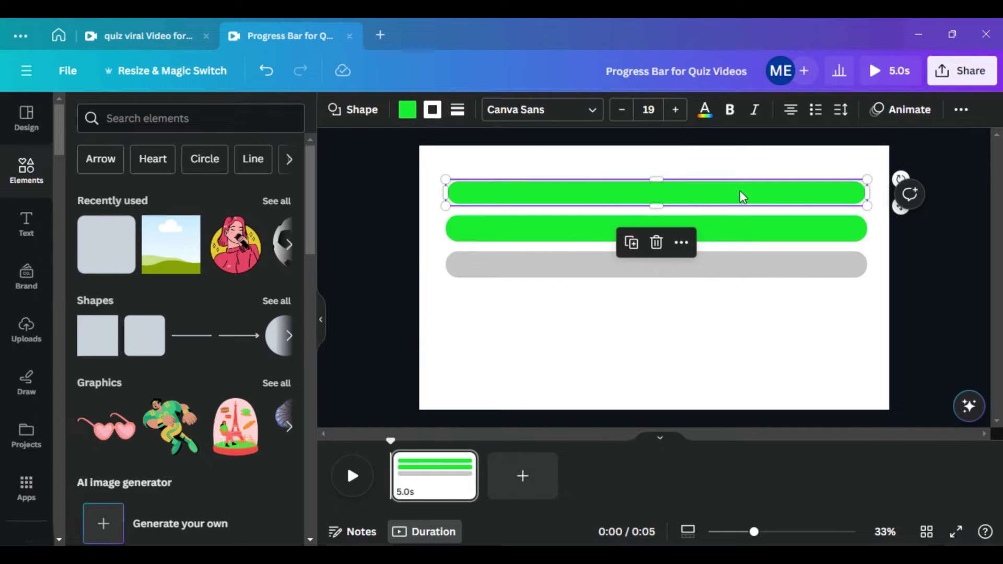
Keep the topmost bar's border white and set its fill to no colour.
click(433, 110)
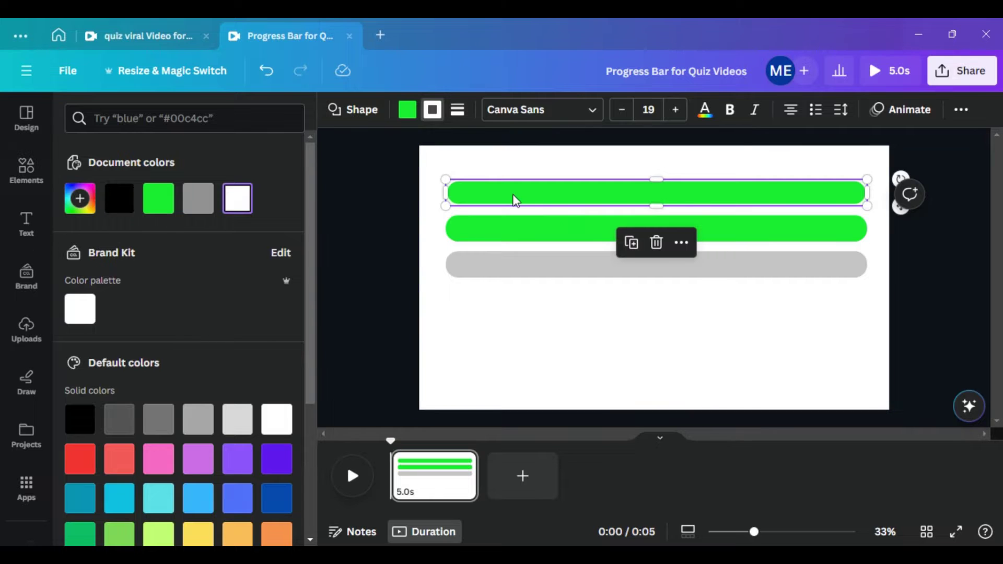
double_click(464, 198)
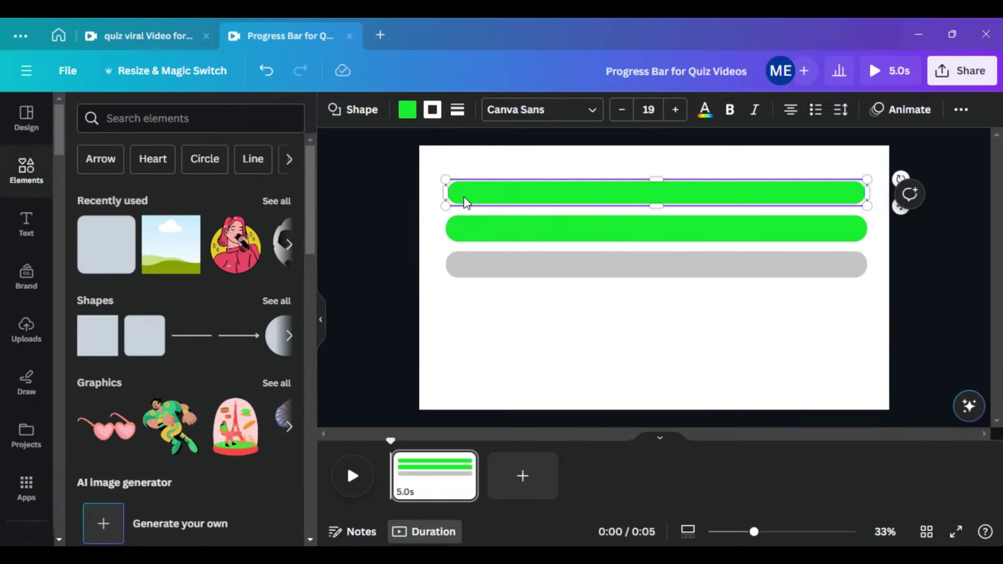
click(488, 193)
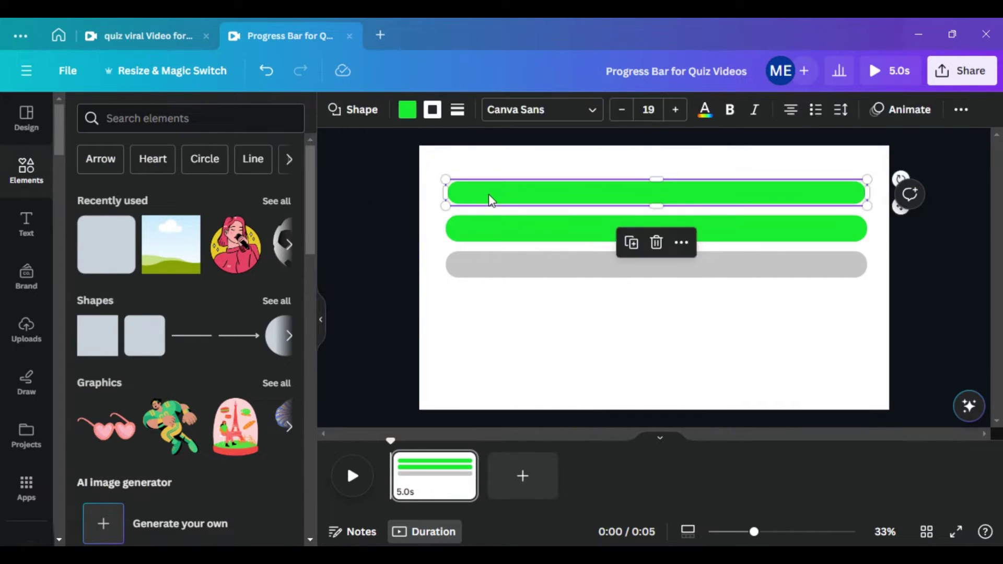
click(415, 116)
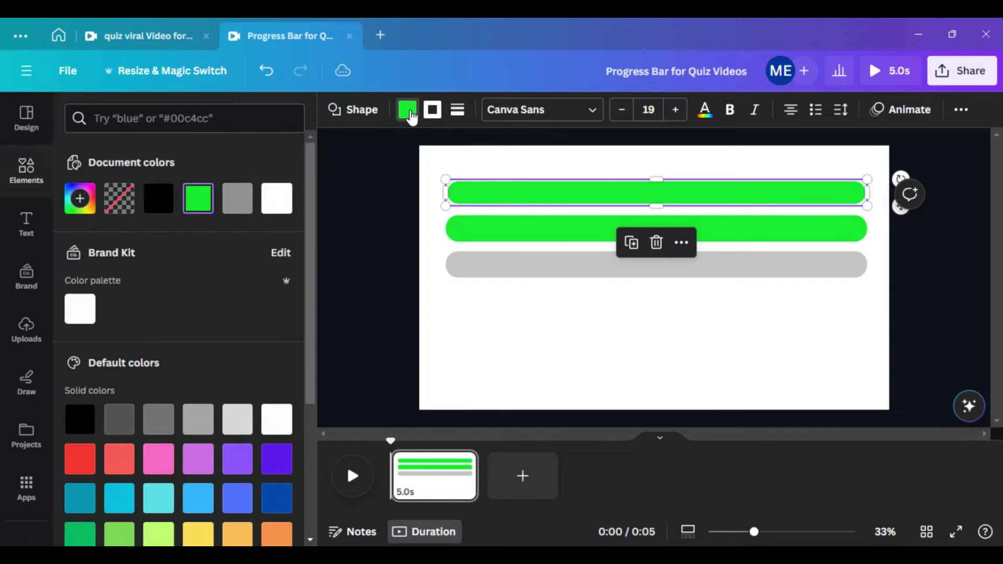
click(118, 206)
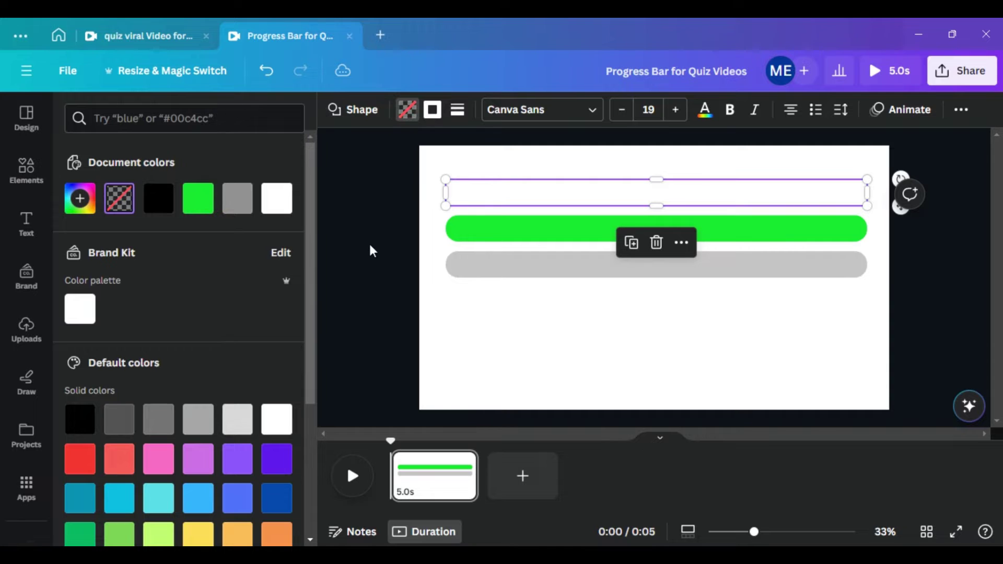
Set the page background to the very dark brown #1B0808.
click(428, 153)
click(336, 111)
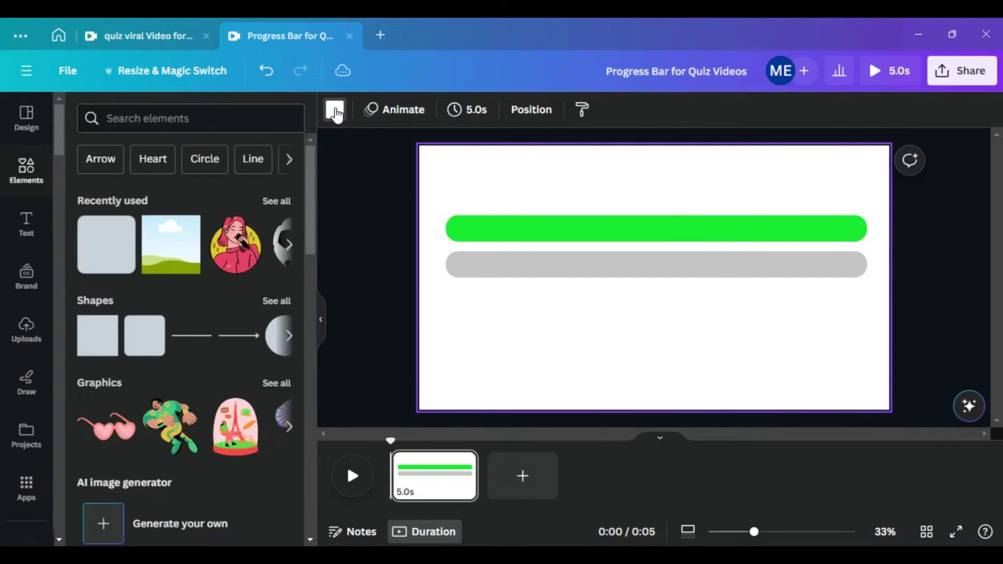
click(334, 112)
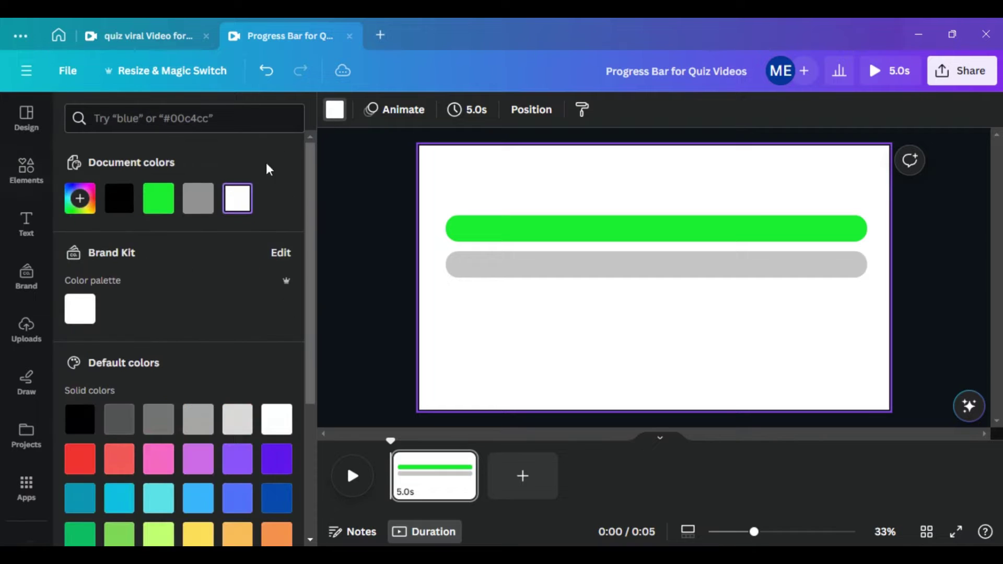
click(237, 198)
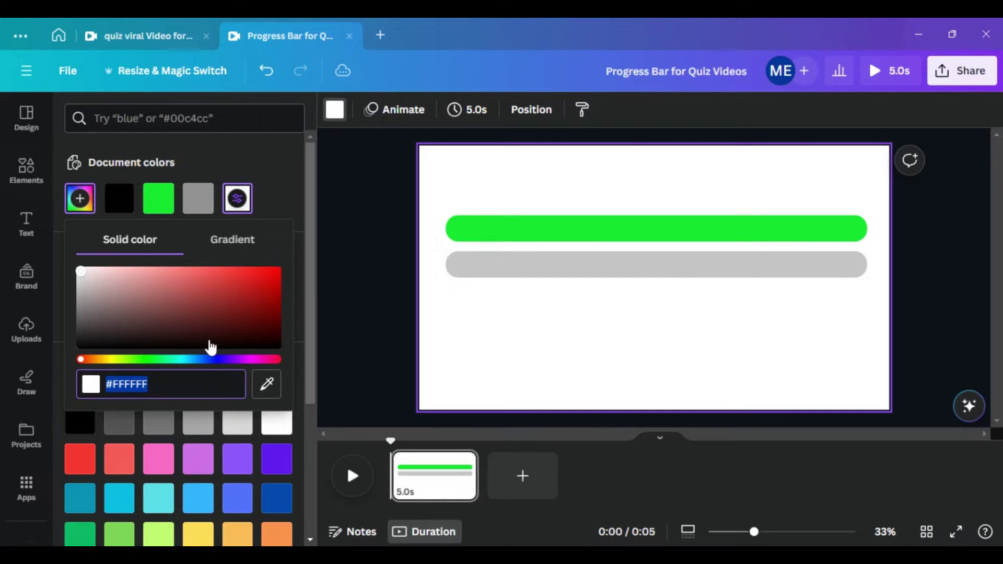
mouse_move(219, 340)
mouse_down()
mouse_move(89, 289)
mouse_move(54, 296)
mouse_move(143, 338)
mouse_move(215, 347)
mouse_move(219, 331)
mouse_move(219, 340)
mouse_up()
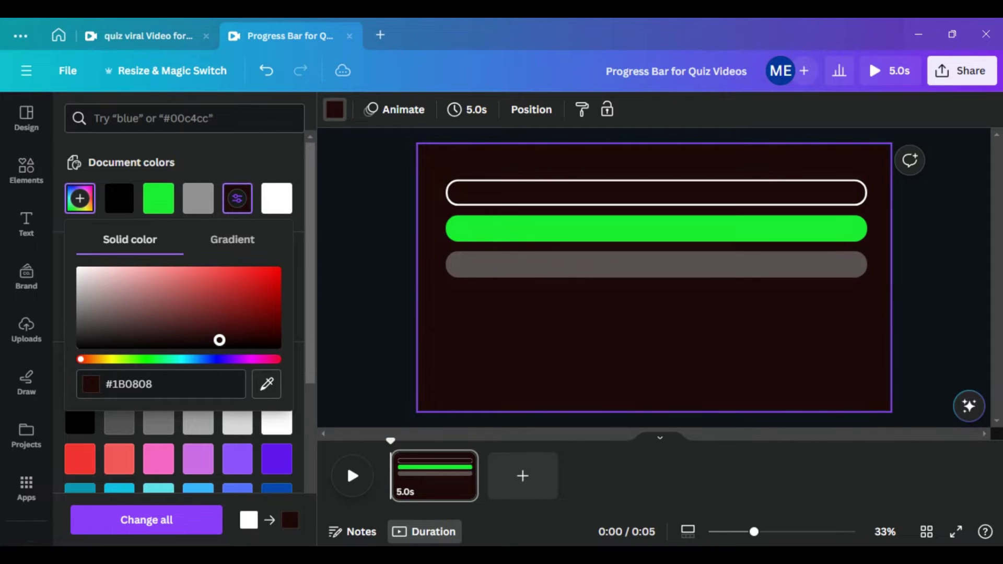
click(355, 240)
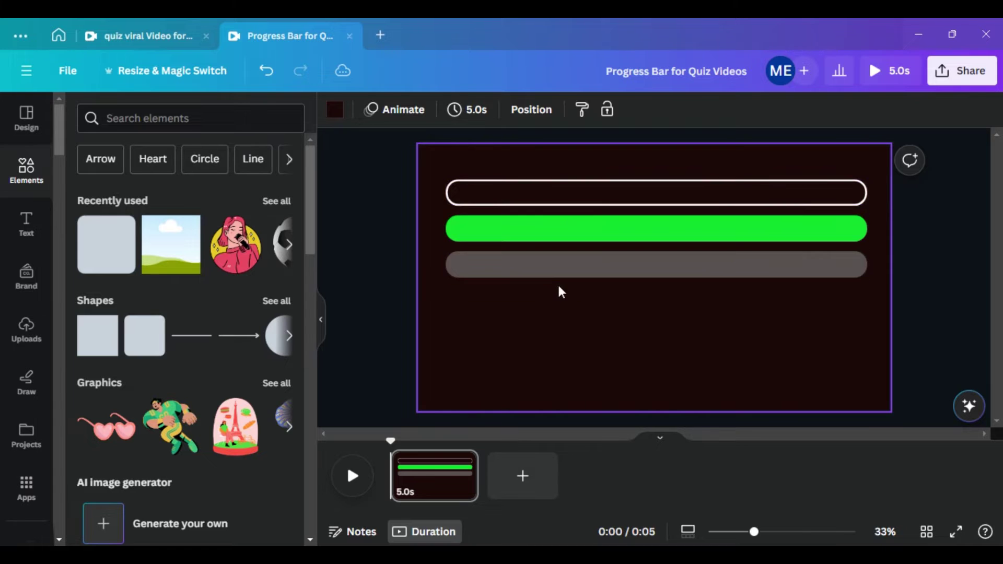
click(559, 264)
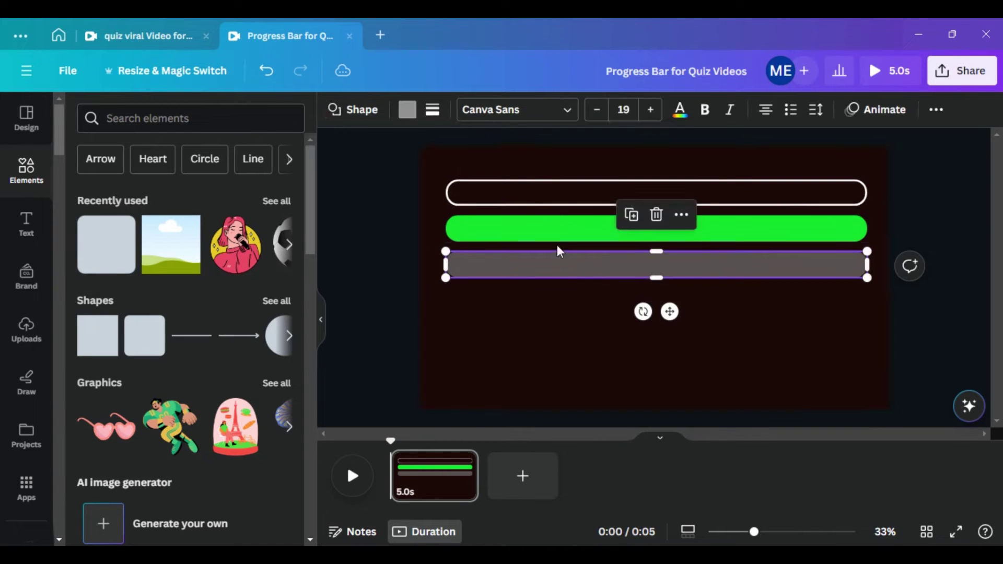
click(407, 111)
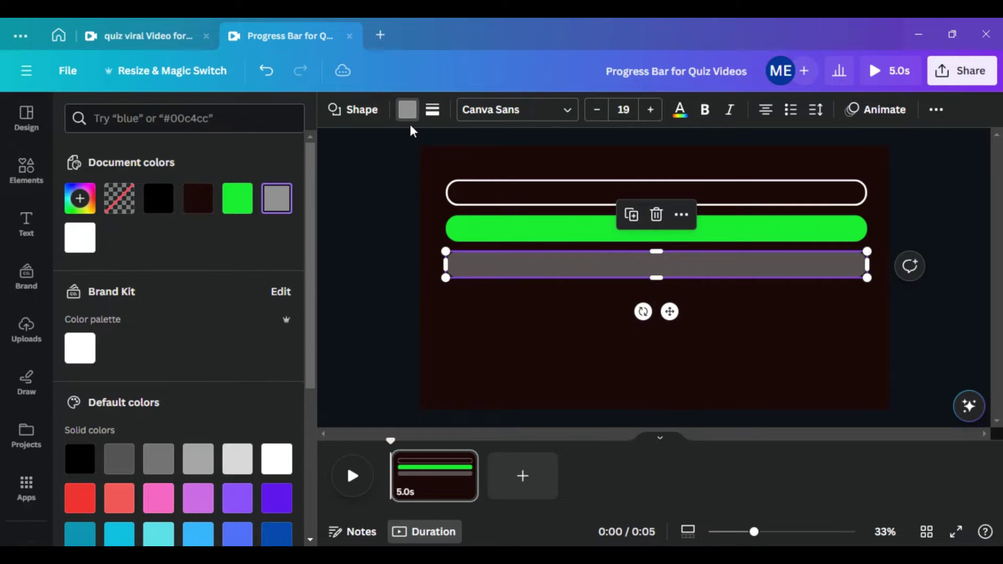
click(407, 109)
click(432, 109)
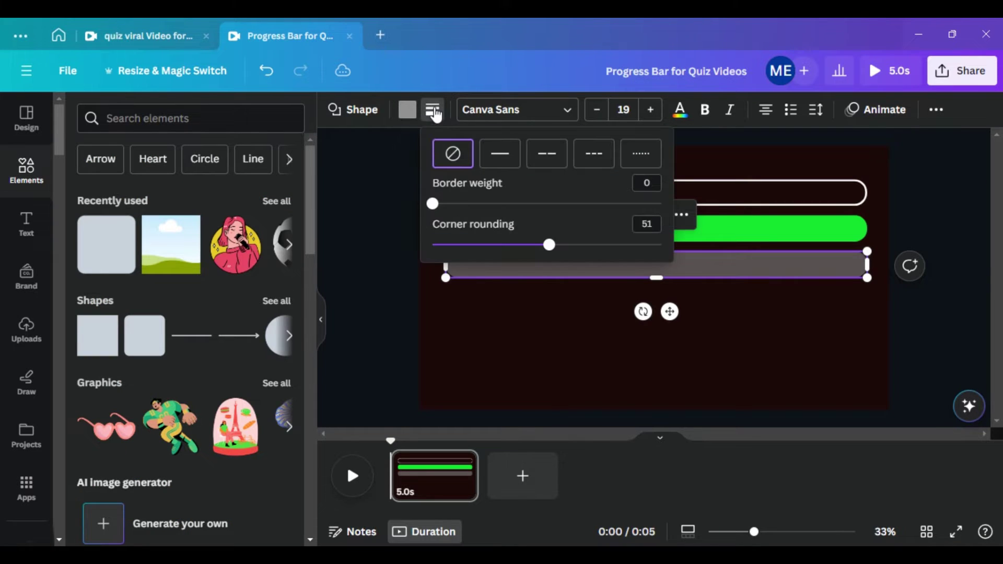
click(372, 203)
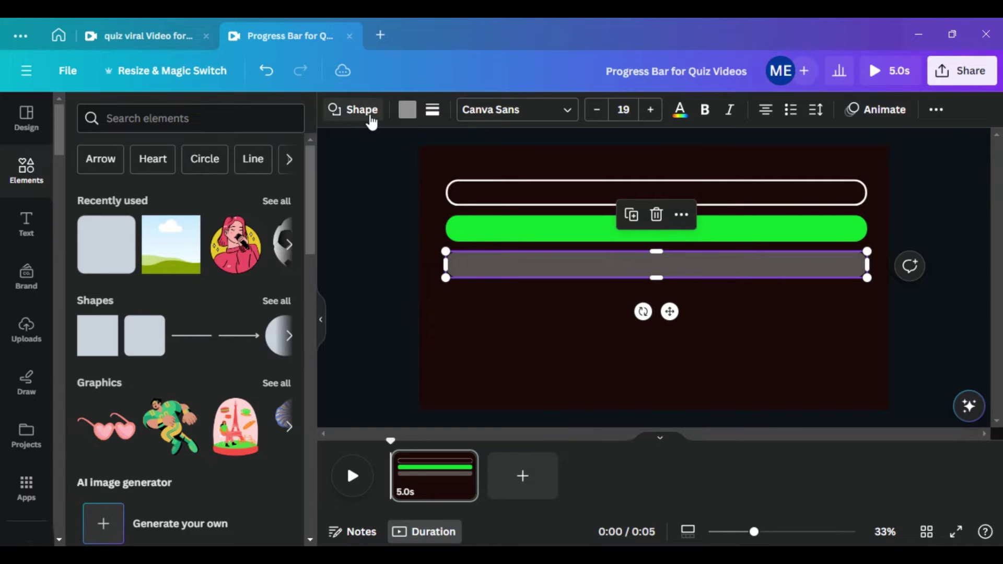
Search the element library for shadow graphics.
click(167, 119)
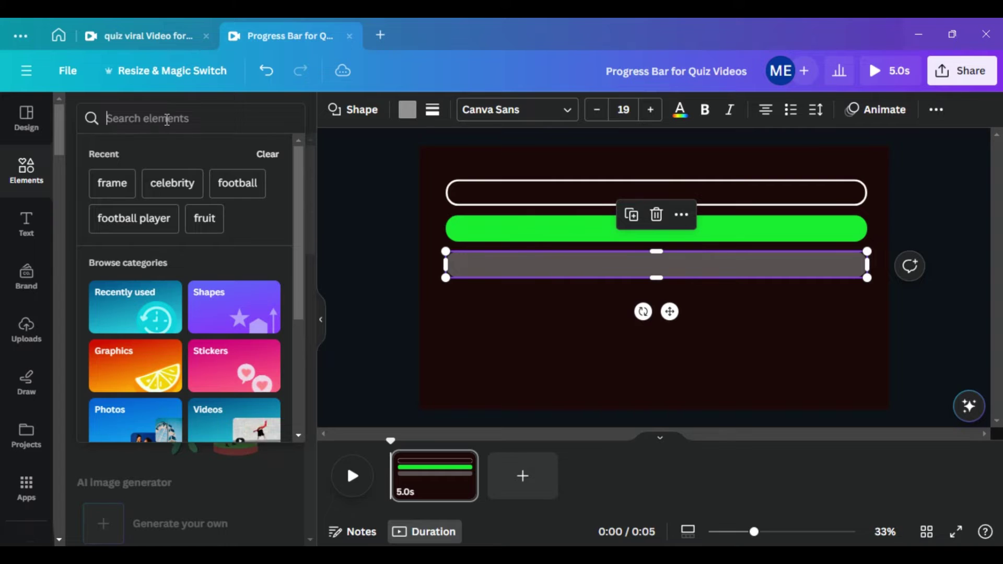
text(shadow)
key(Return)
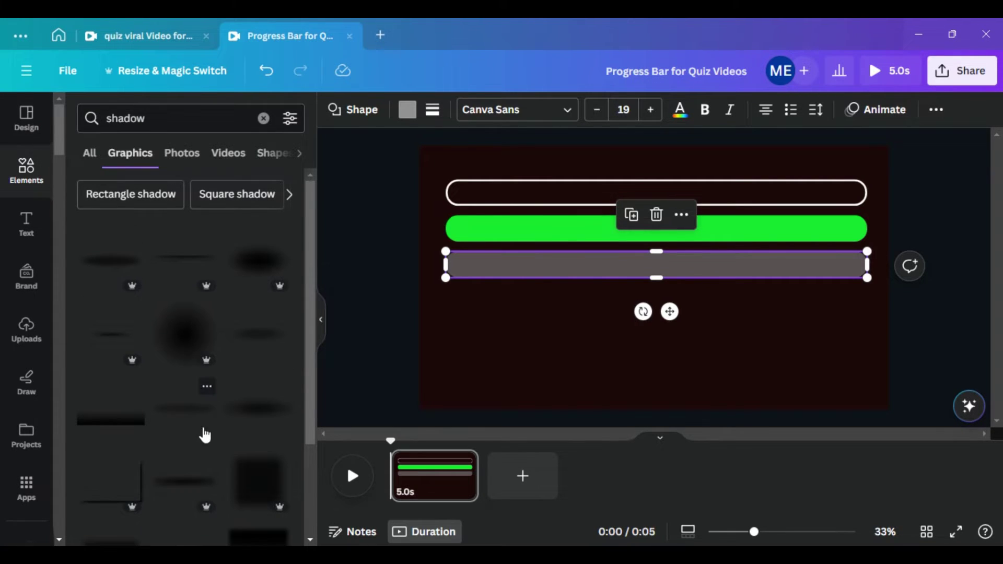
scroll(202, 432, down, 5)
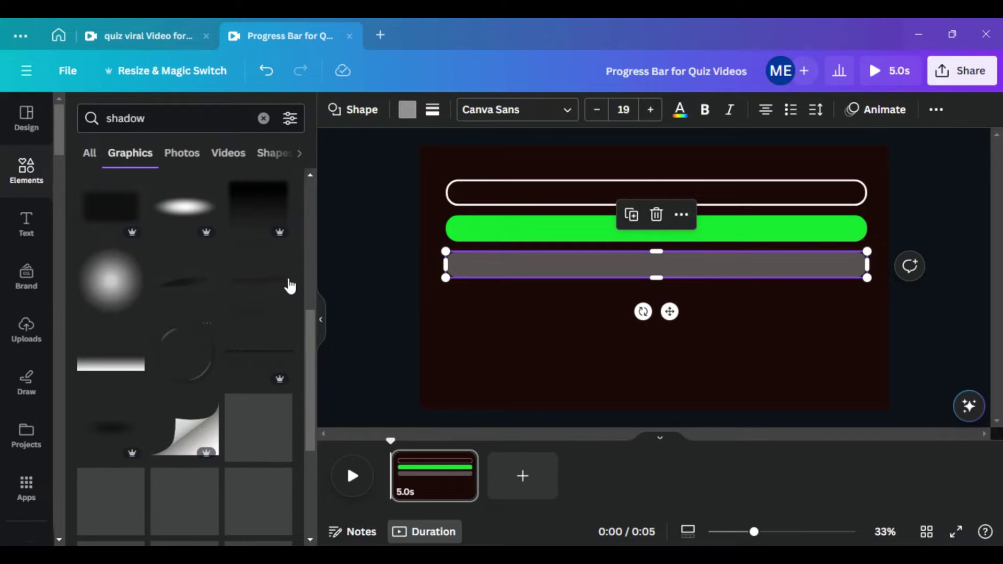
Add a straight-edged shadow graphic, stretch it to about the bars' width and place it just below the grey bar.
click(252, 362)
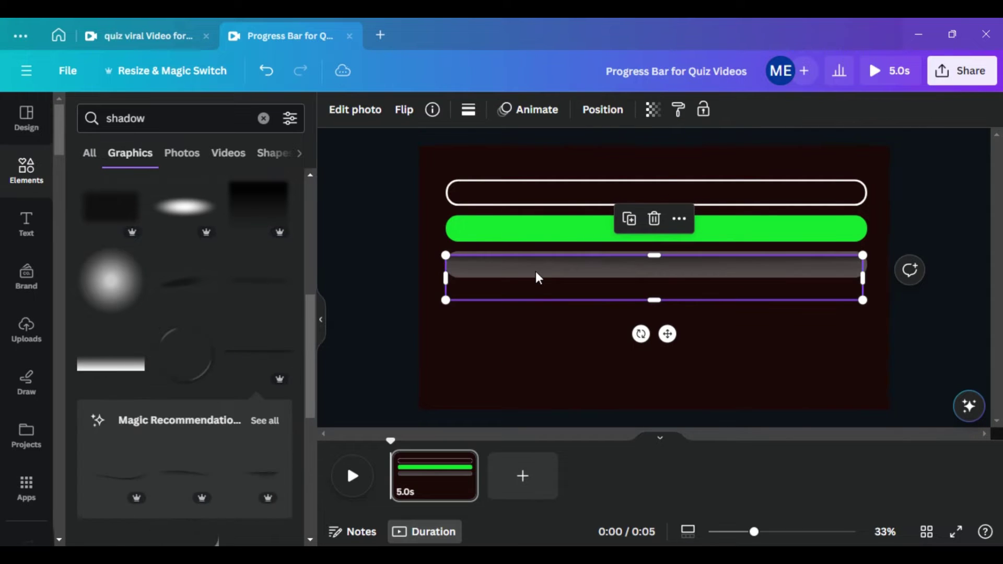
drag(537, 274, 538, 308)
click(425, 313)
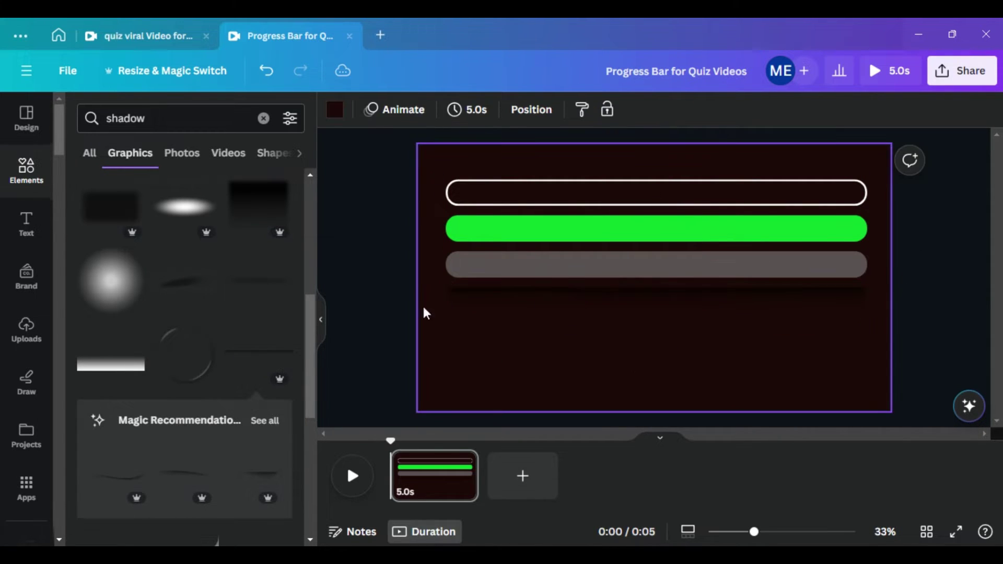
Set the page background back to white and delete the shadow graphic below the grey bar.
click(334, 109)
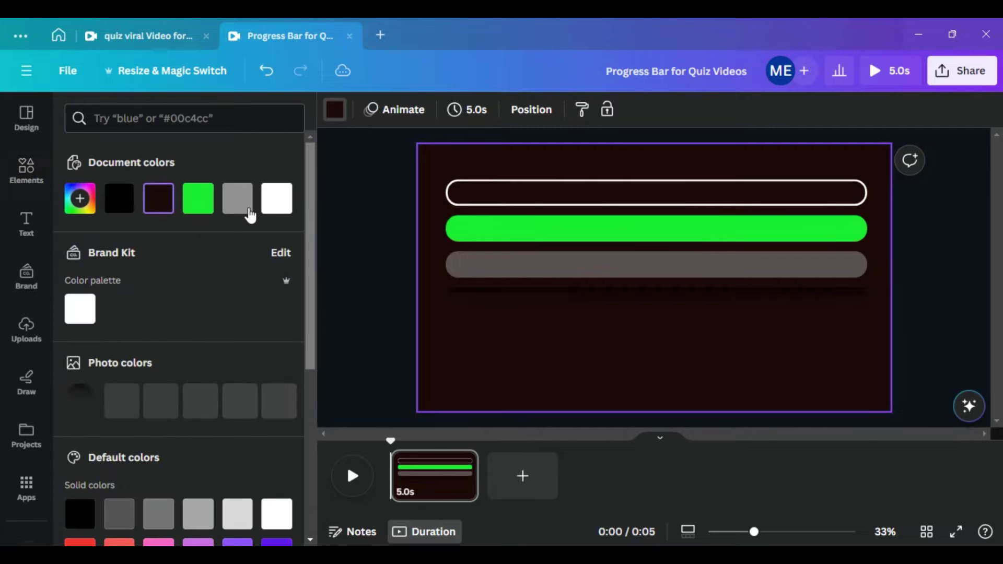
click(277, 198)
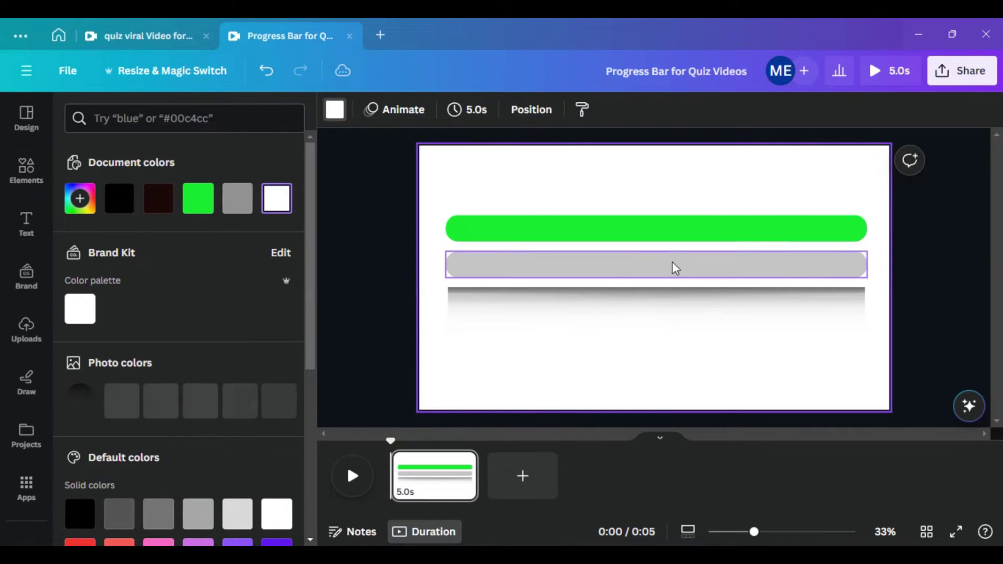
click(643, 321)
click(362, 241)
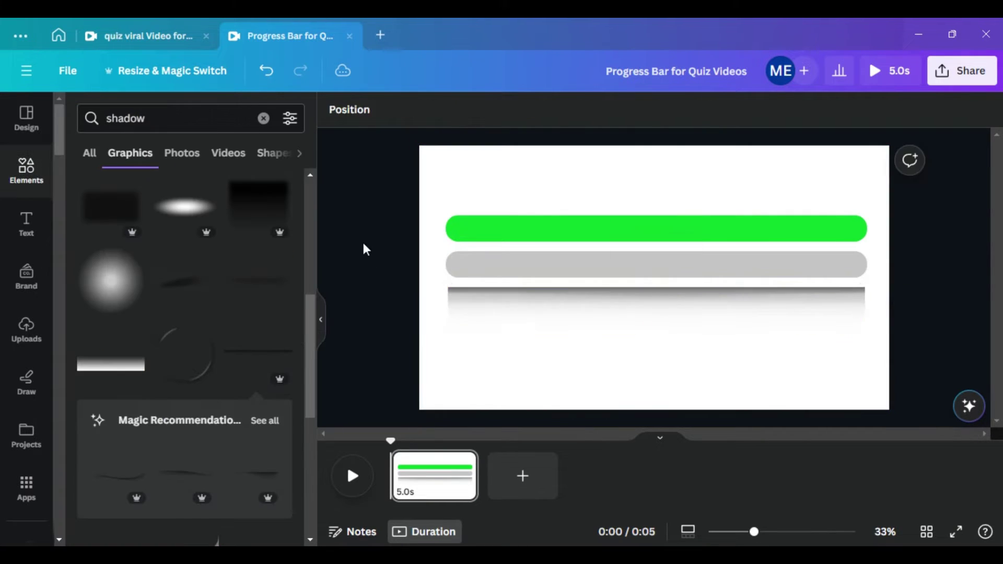
click(552, 302)
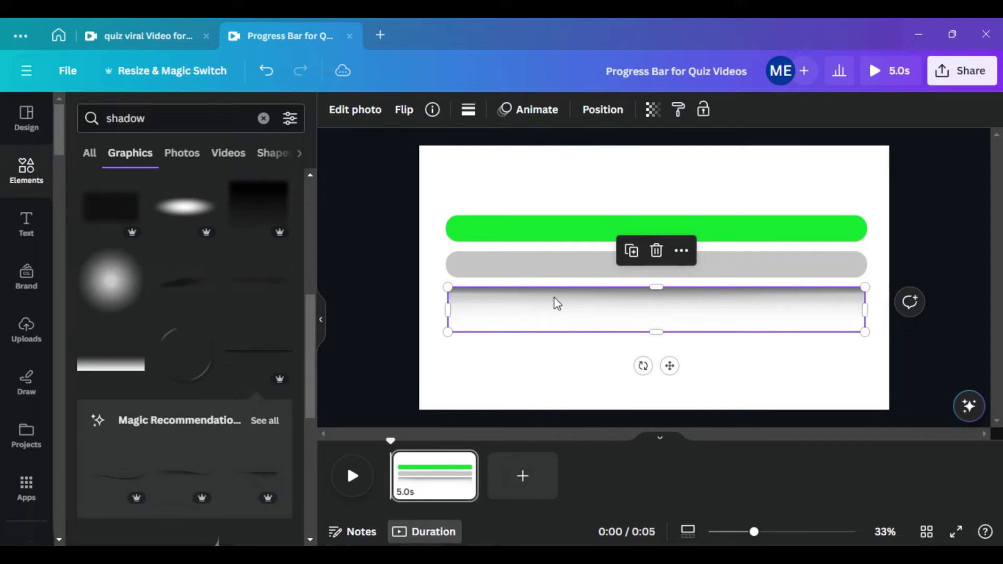
click(657, 252)
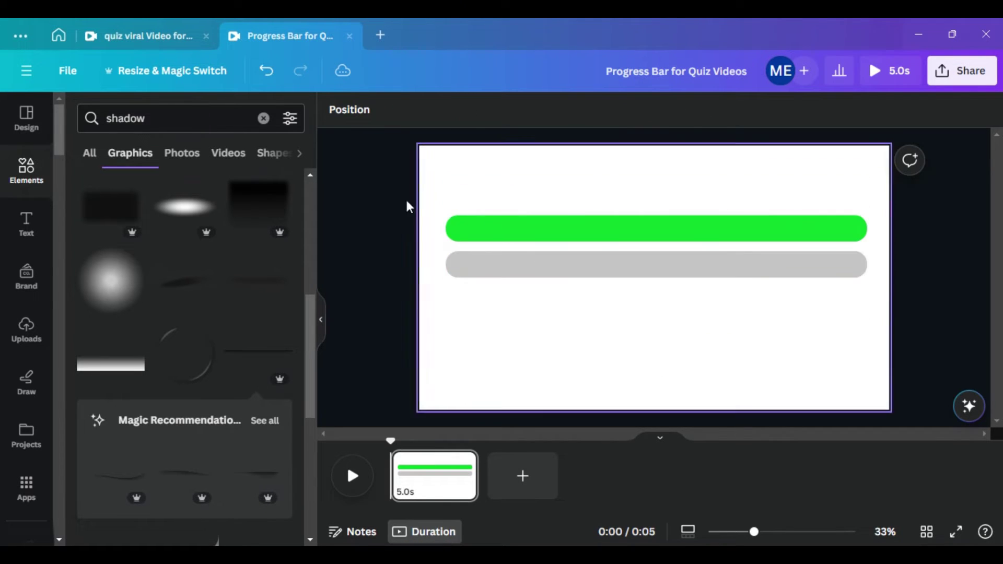
Add a different thin shadow graphic that fades at both ends, stretched to the bars' width over the lower half of the grey bar.
scroll(232, 246, up, 5)
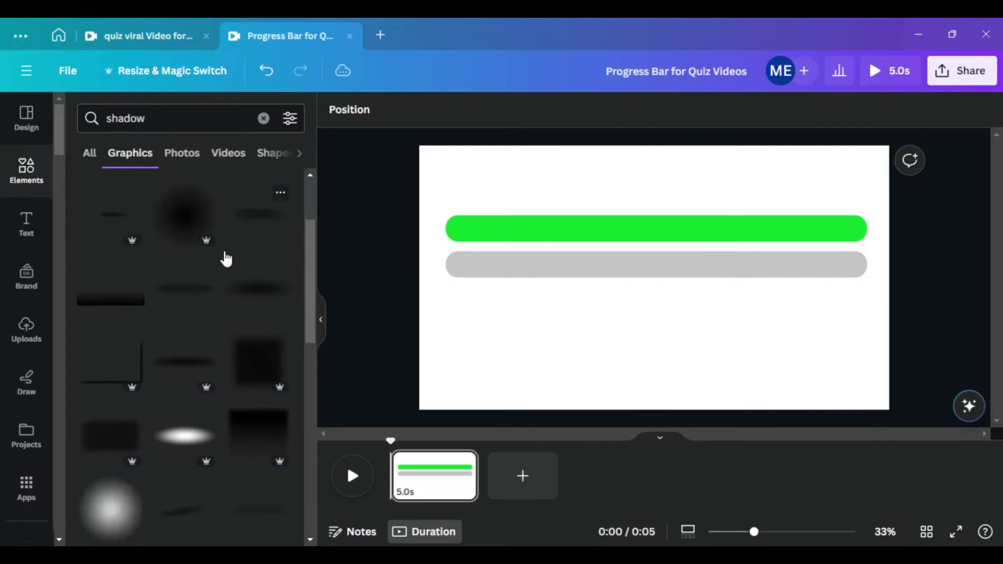
scroll(226, 258, down, 3)
scroll(226, 258, down, 3)
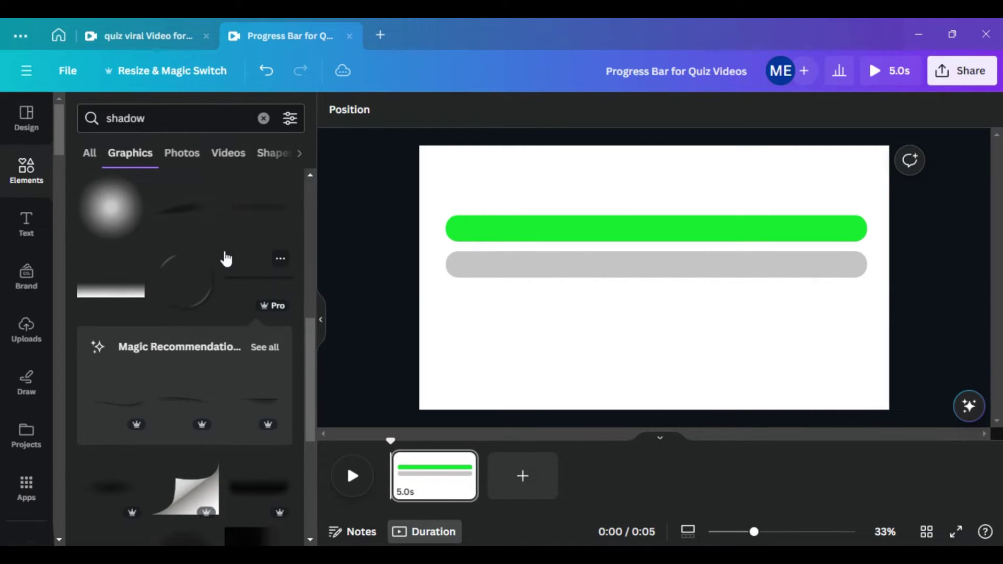
scroll(226, 258, down, 6)
scroll(223, 257, down, 2)
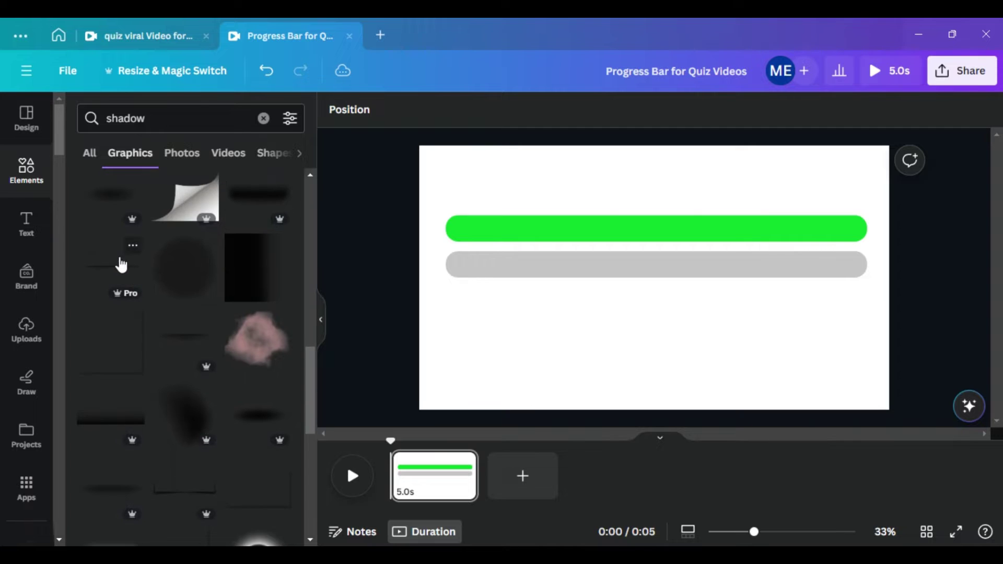
click(121, 265)
mouse_move(602, 284)
mouse_down()
mouse_move(604, 306)
mouse_move(605, 284)
mouse_up()
click(360, 136)
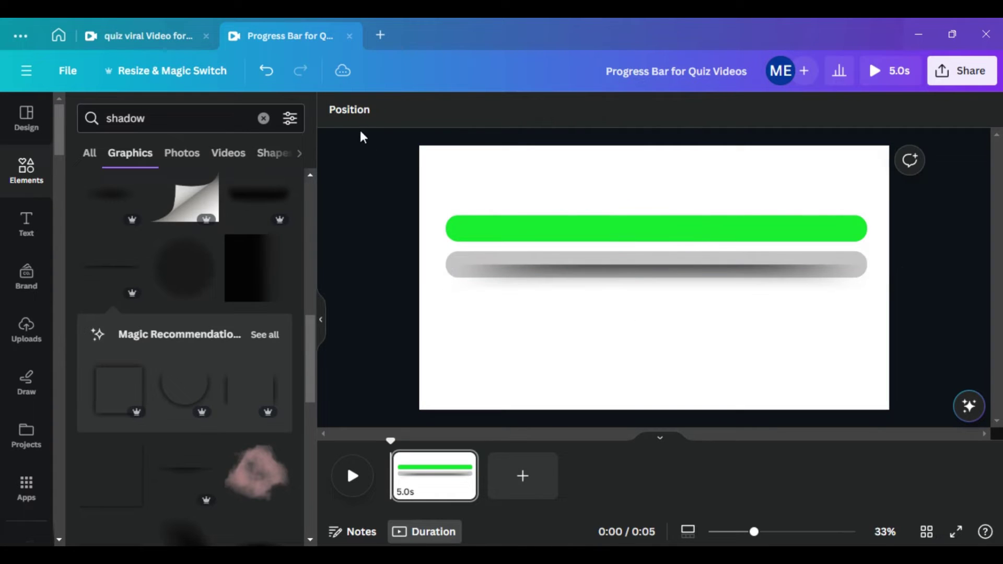
click(351, 122)
drag(202, 217, 235, 334)
click(330, 262)
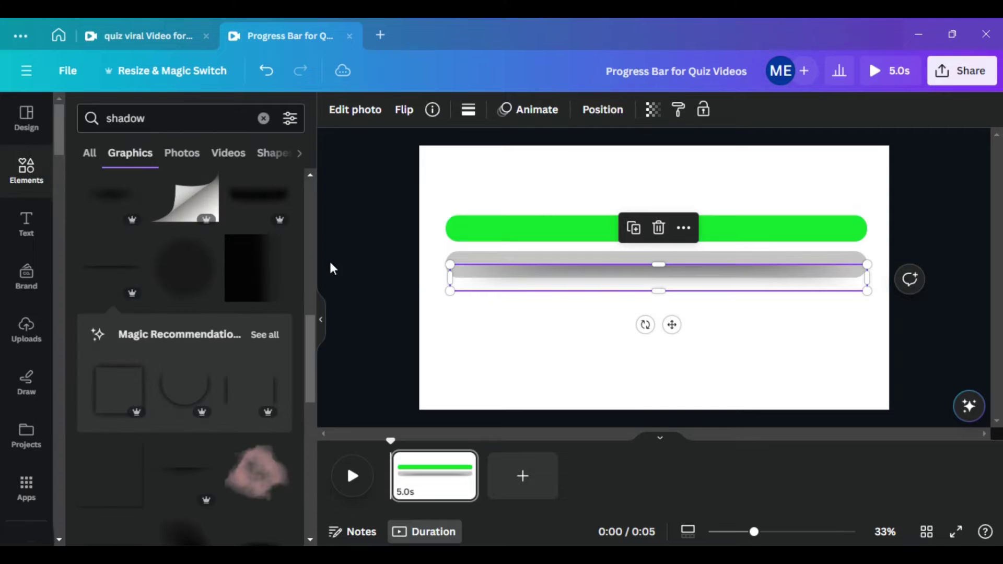
Set the transparency value of the grey bar above the shadow layer to 100.
click(645, 276)
click(396, 203)
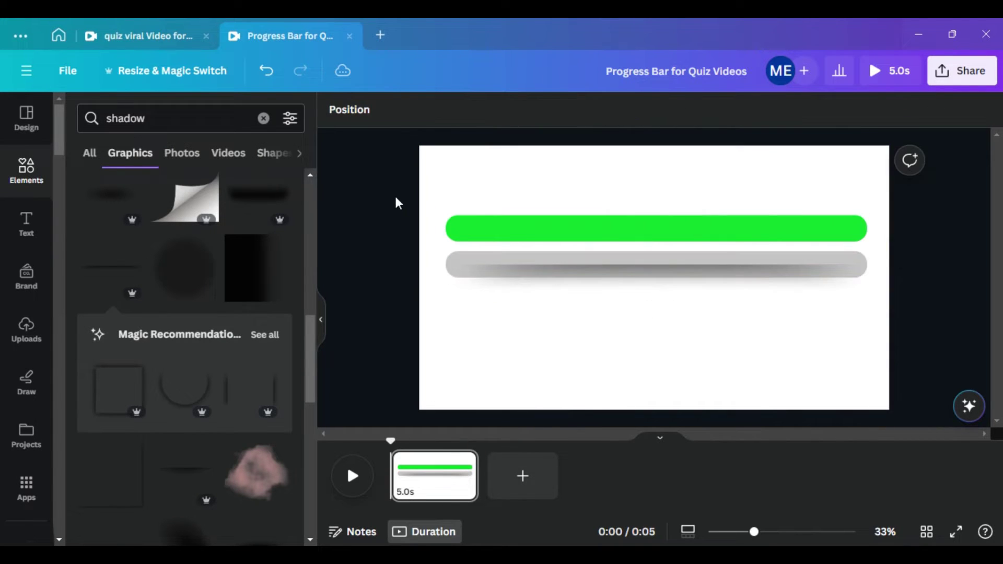
click(364, 111)
click(209, 351)
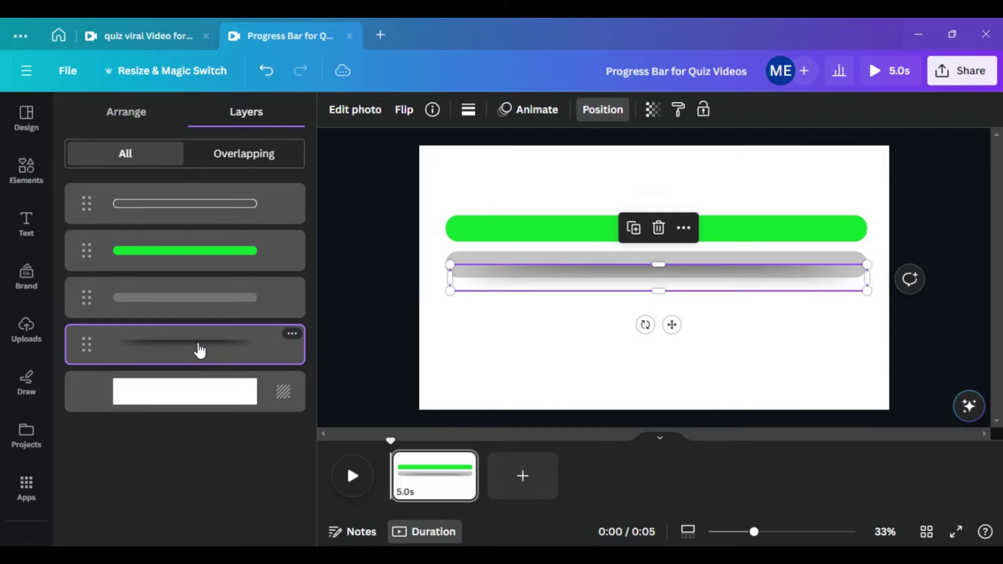
click(498, 255)
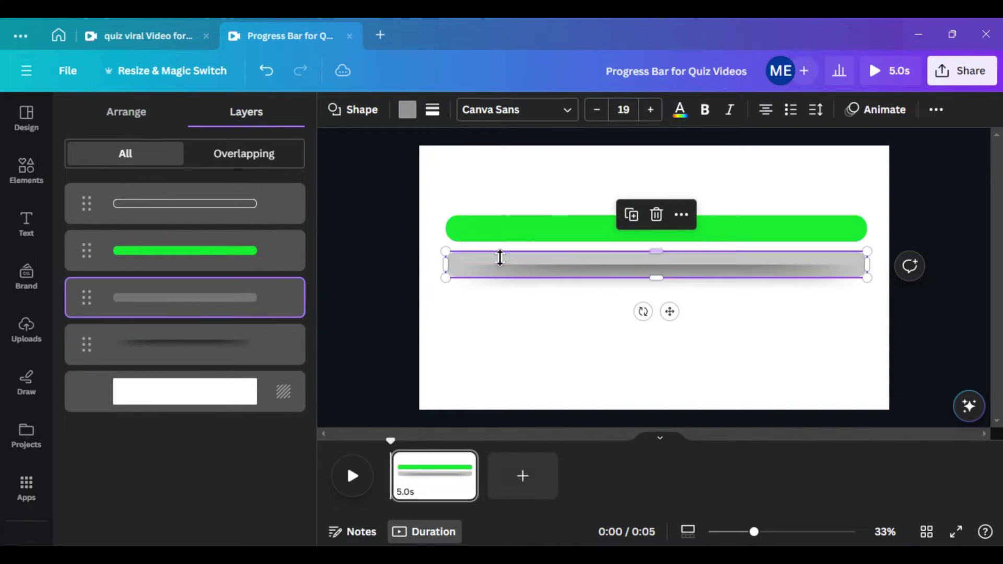
click(934, 110)
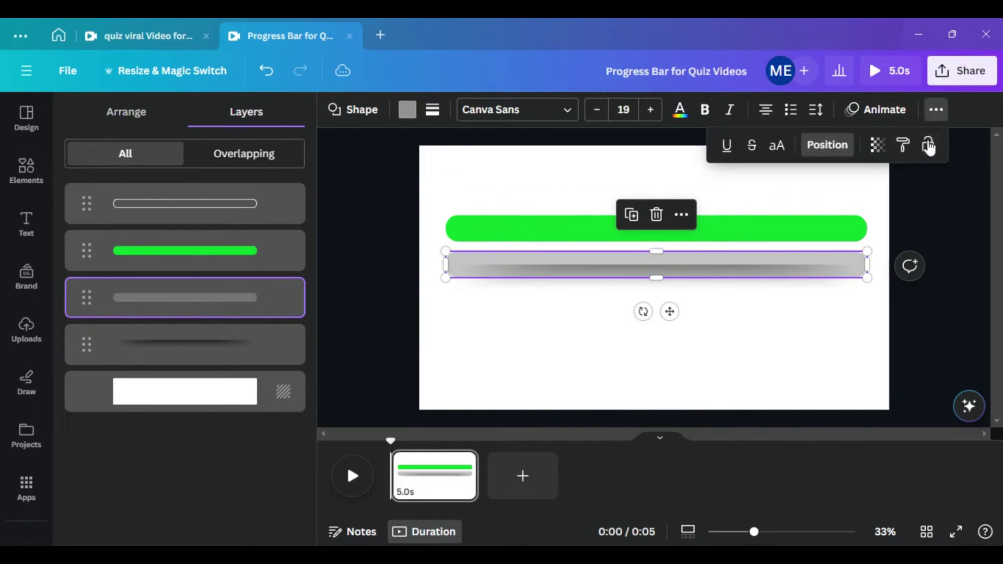
click(877, 147)
drag(812, 179, 877, 180)
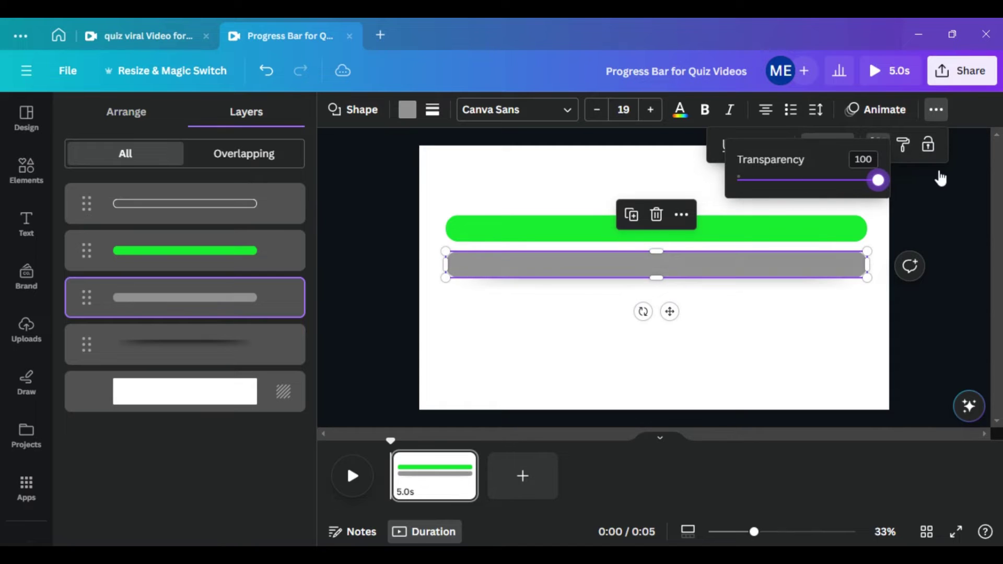
Change the grey bar's fill to the lighter solid grey #C2C2C2.
click(504, 266)
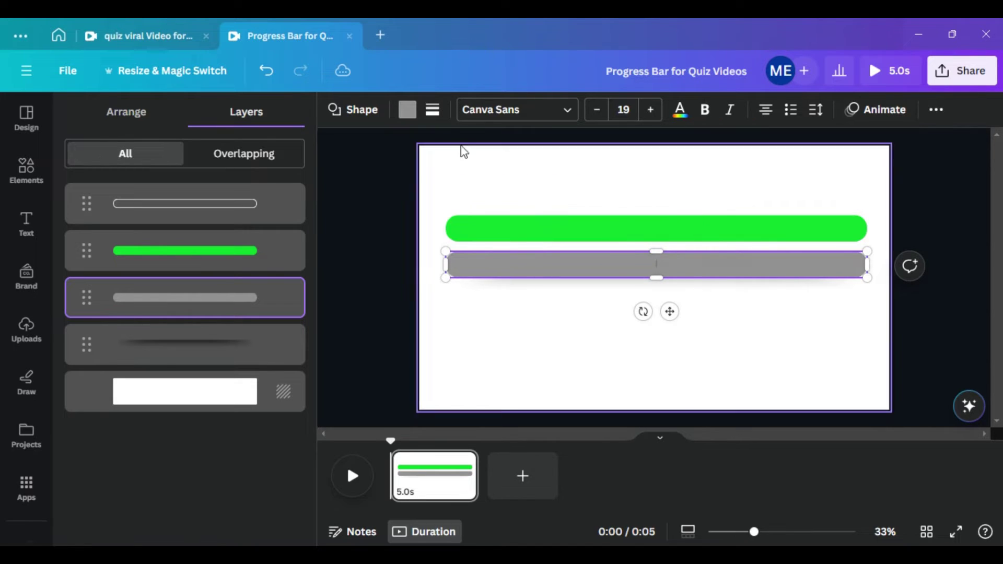
click(408, 110)
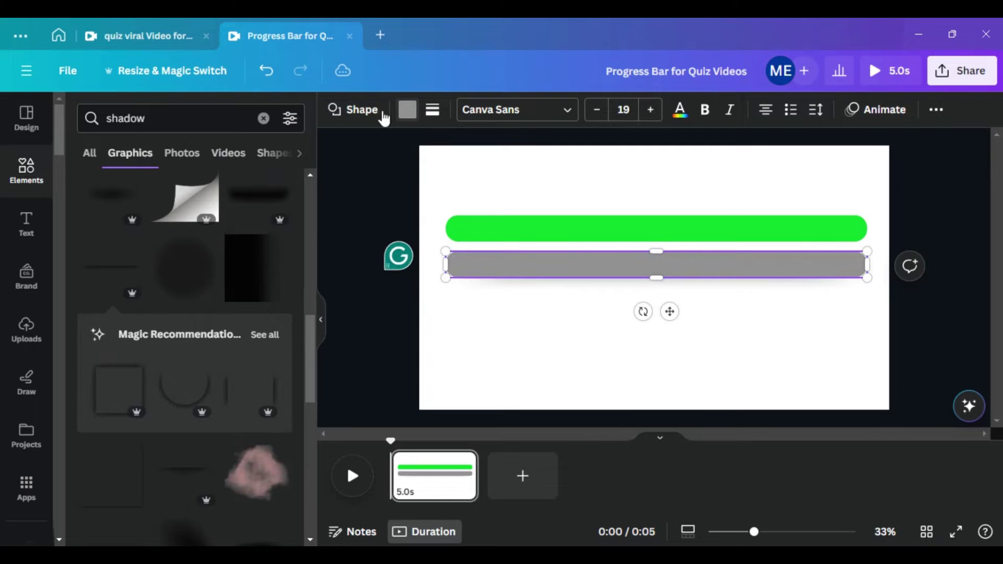
click(374, 204)
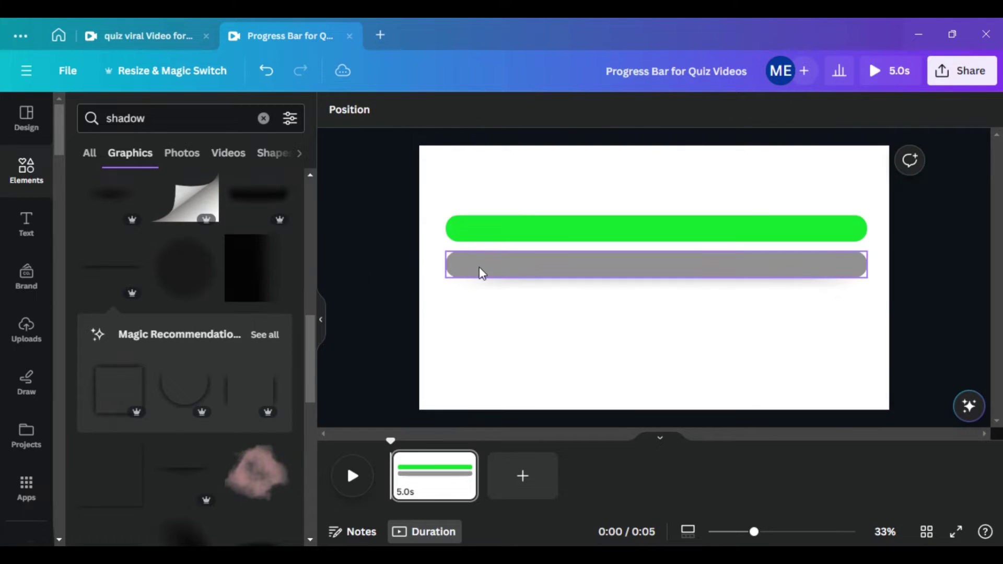
click(479, 271)
click(406, 110)
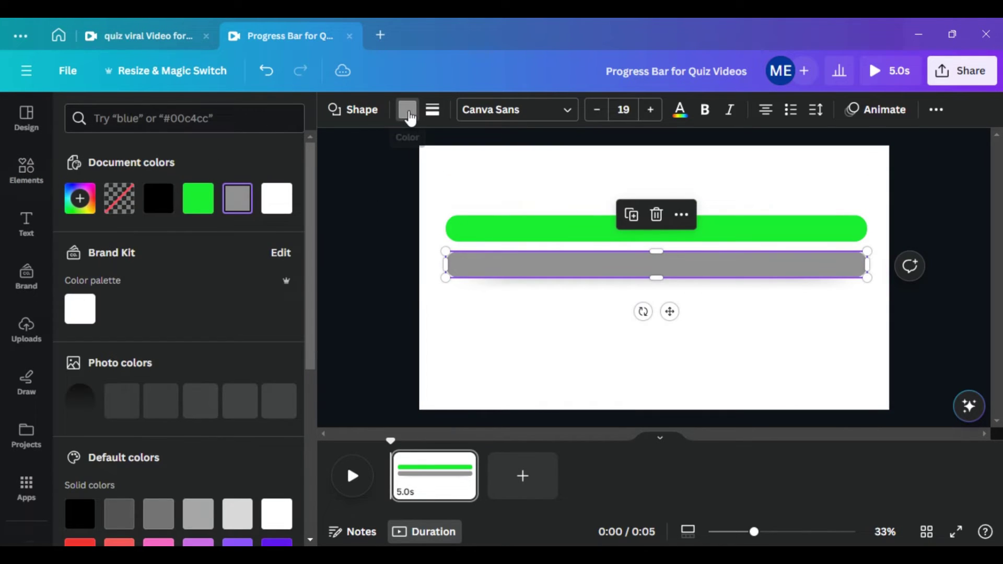
click(237, 200)
drag(80, 301, 80, 286)
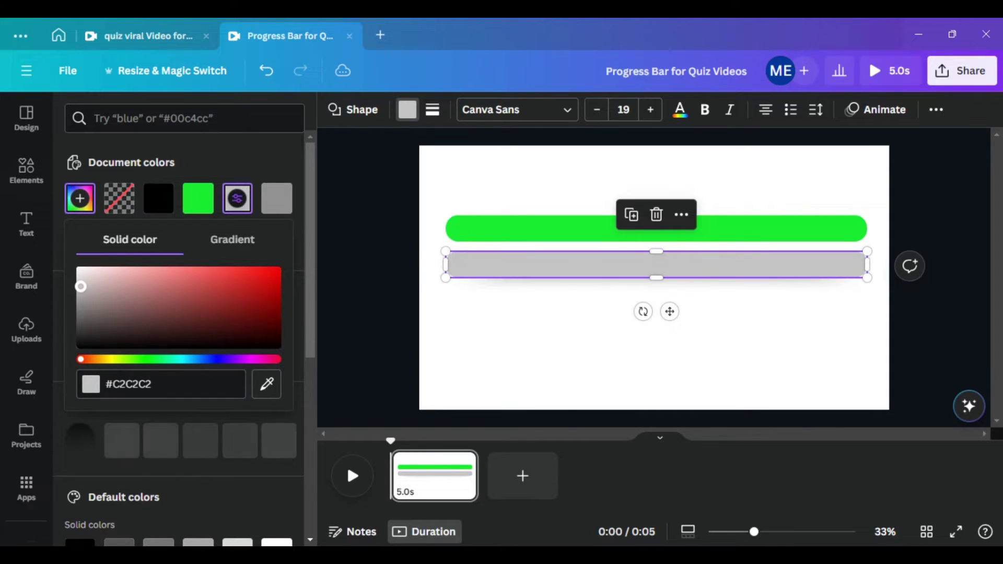
click(393, 242)
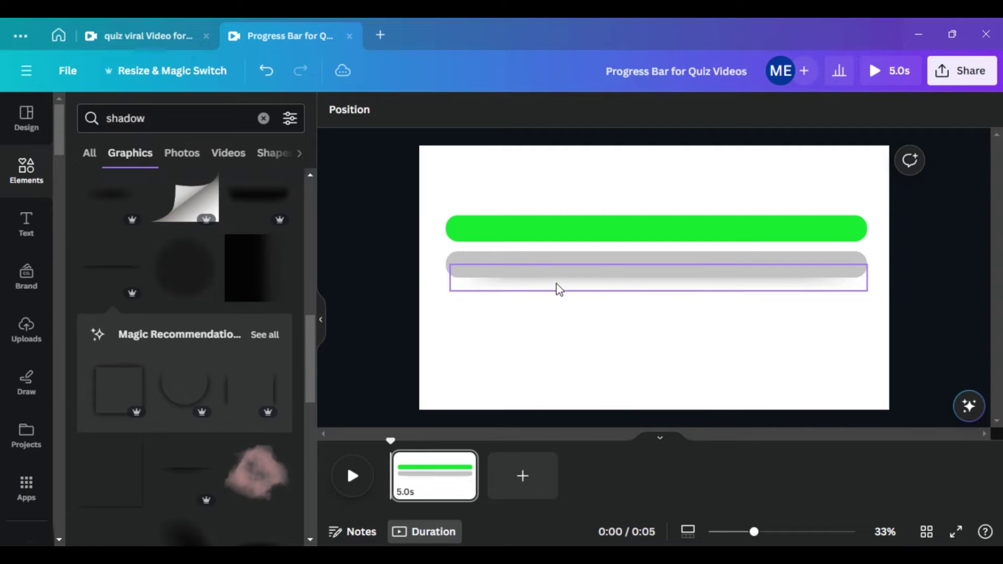
Browse the shadow graphics for an alternative to the shadow under the grey bar.
click(611, 290)
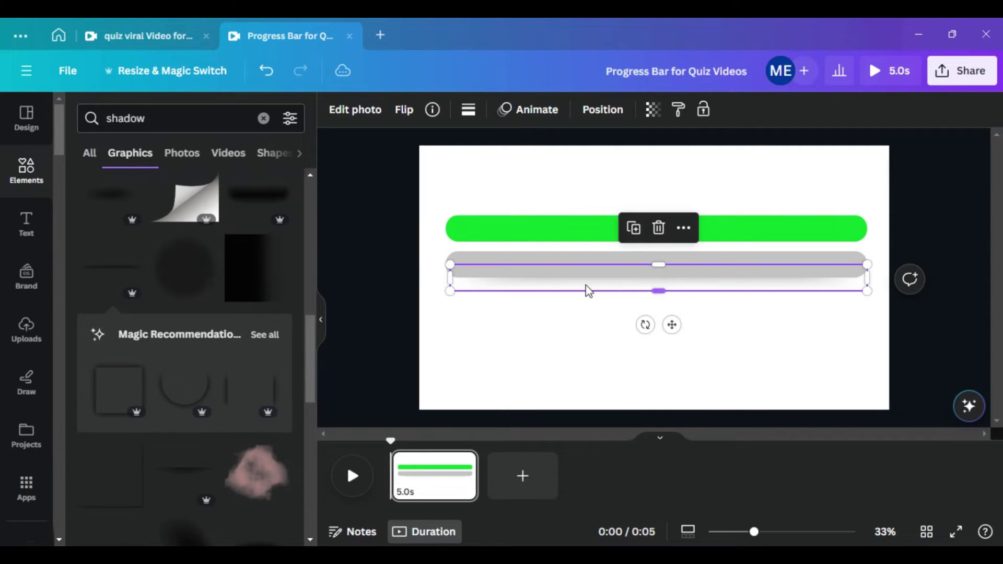
scroll(253, 246, down, 5)
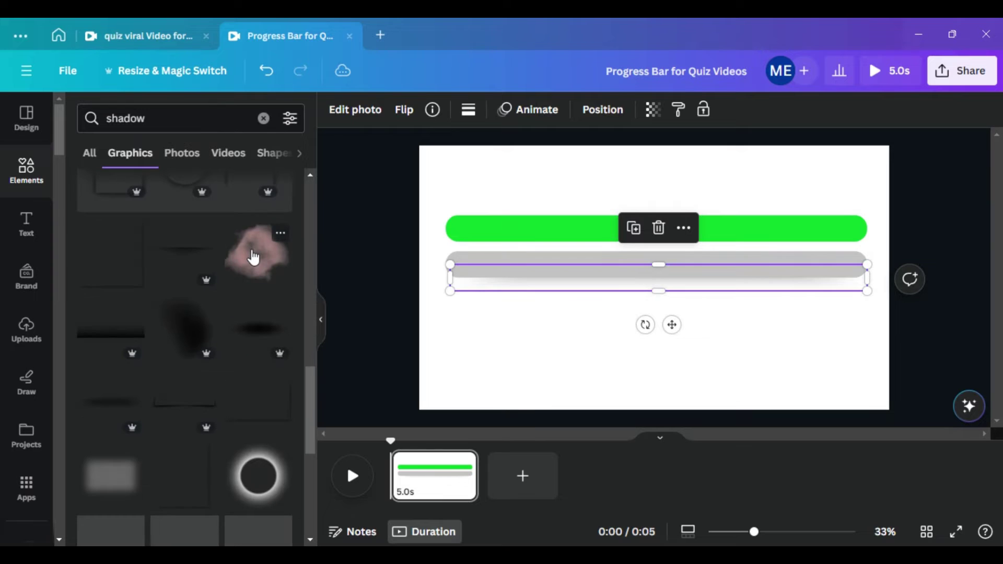
scroll(255, 255, up, 5)
scroll(238, 257, down, 2)
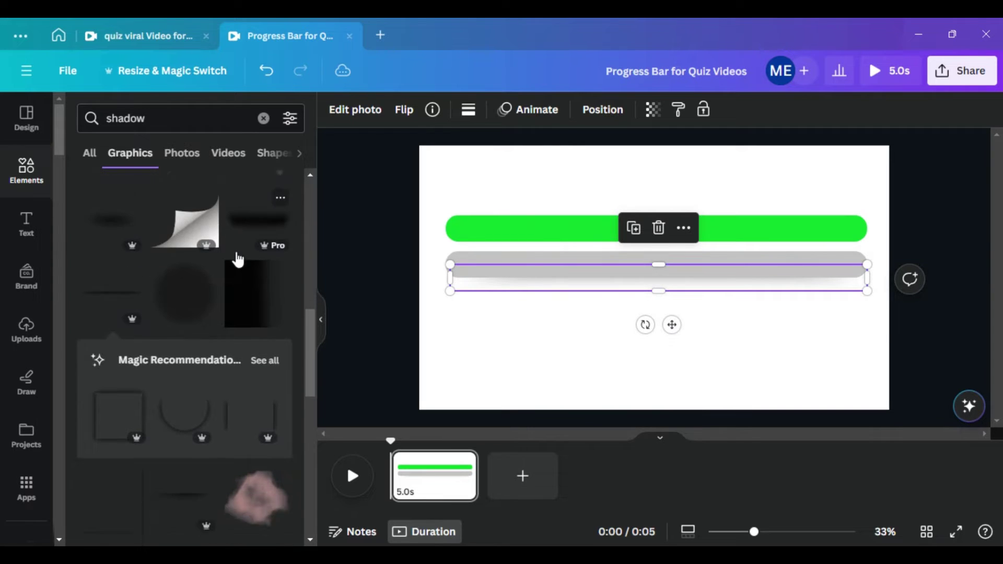
scroll(202, 266, down, 6)
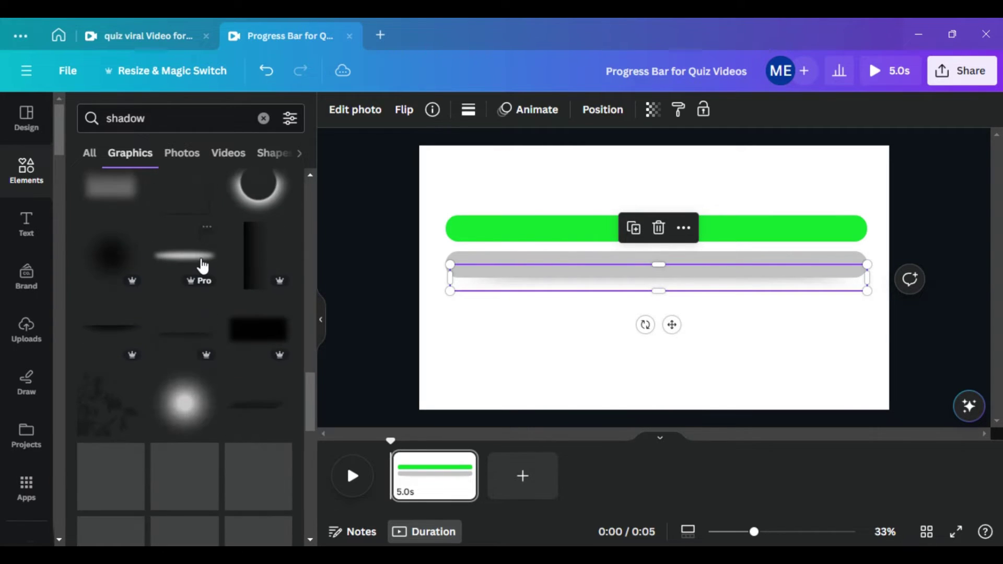
scroll(202, 266, down, 8)
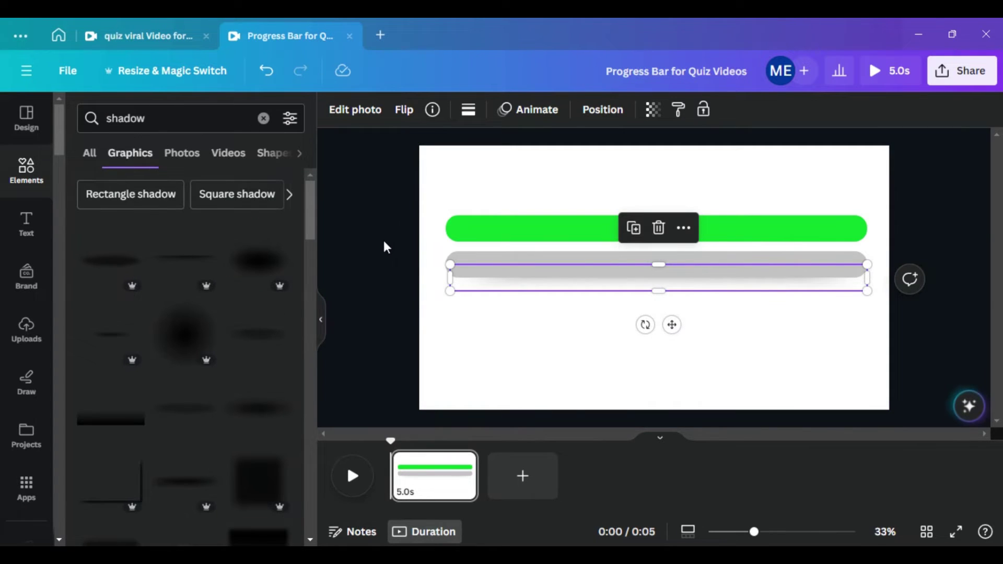
click(389, 263)
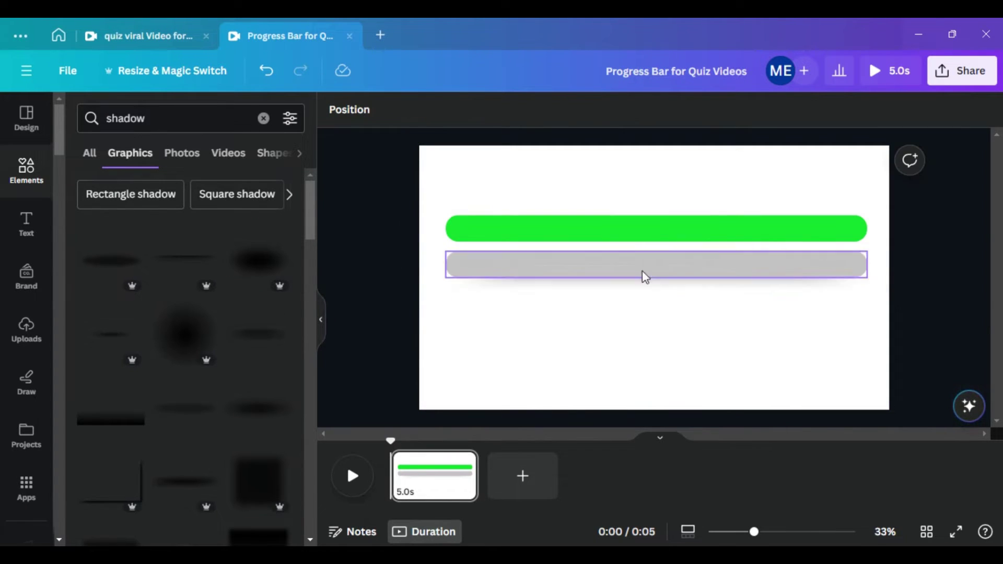
click(794, 289)
mouse_move(794, 289)
mouse_down()
mouse_move(792, 276)
mouse_move(794, 285)
mouse_up()
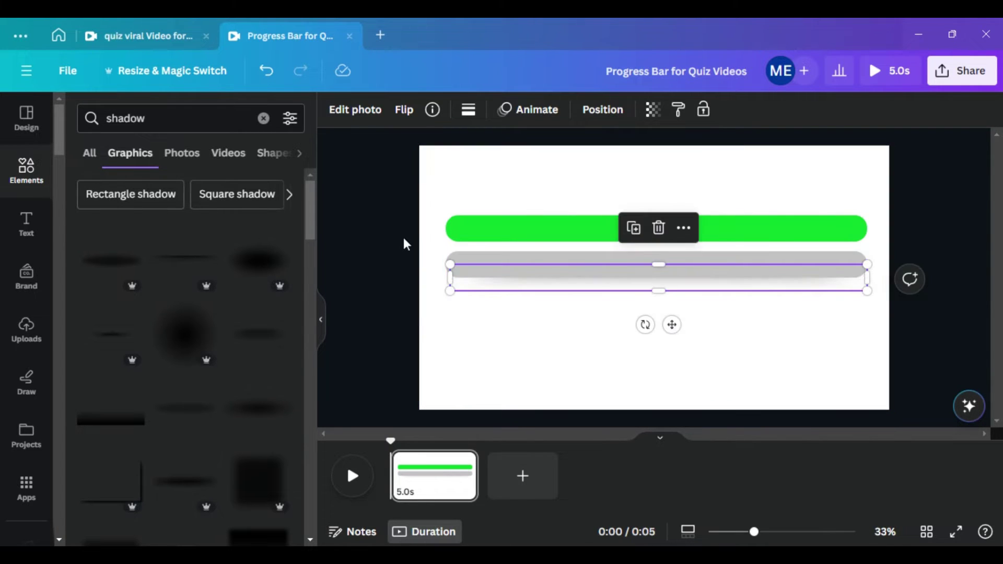
click(381, 241)
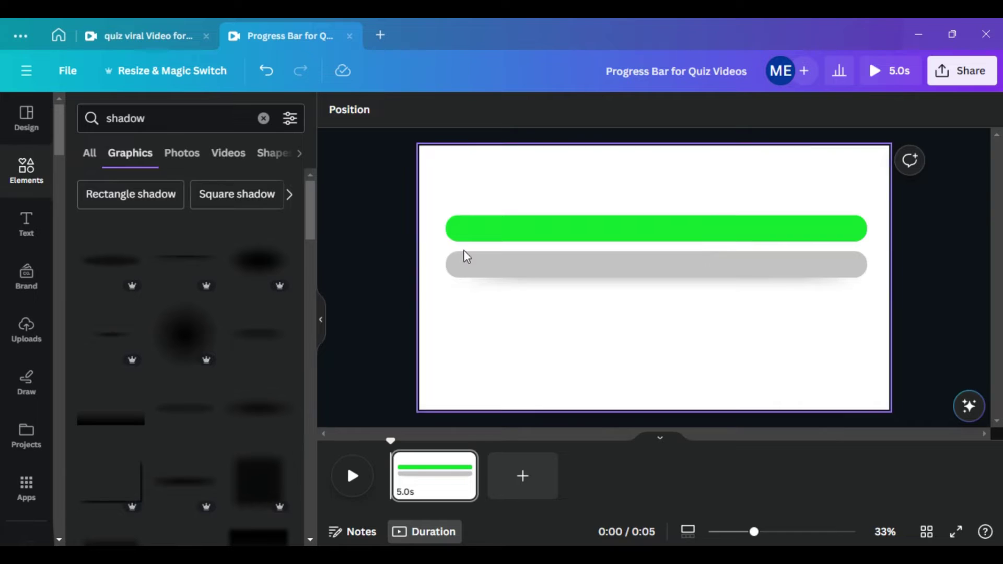
click(572, 267)
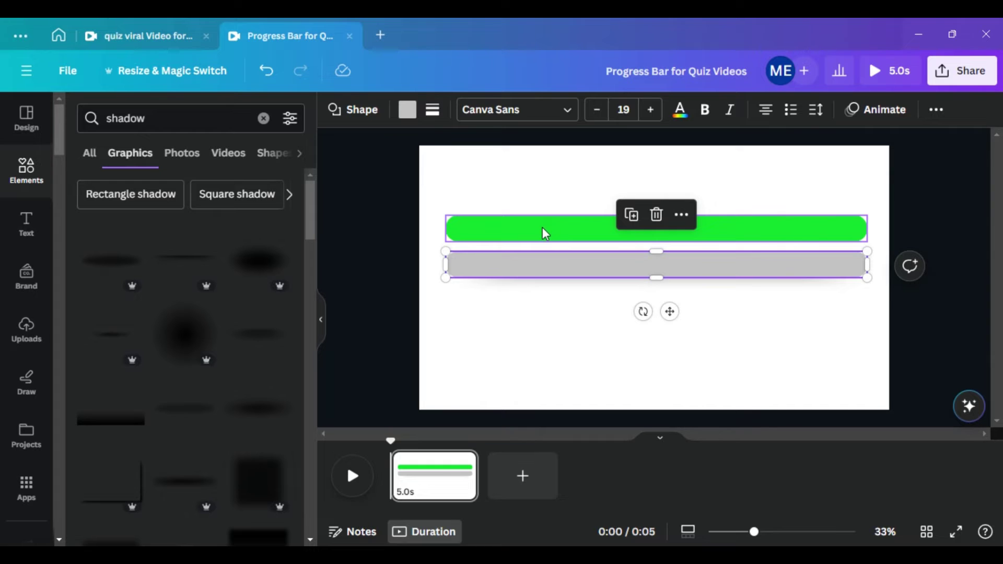
click(383, 241)
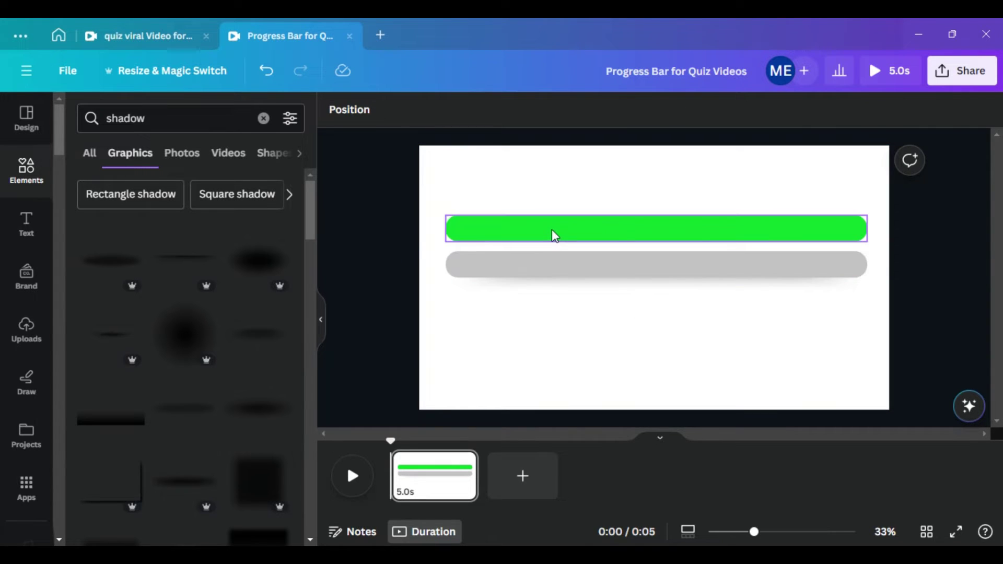
Search the element library for "arrow bar image".
drag(156, 124, 103, 127)
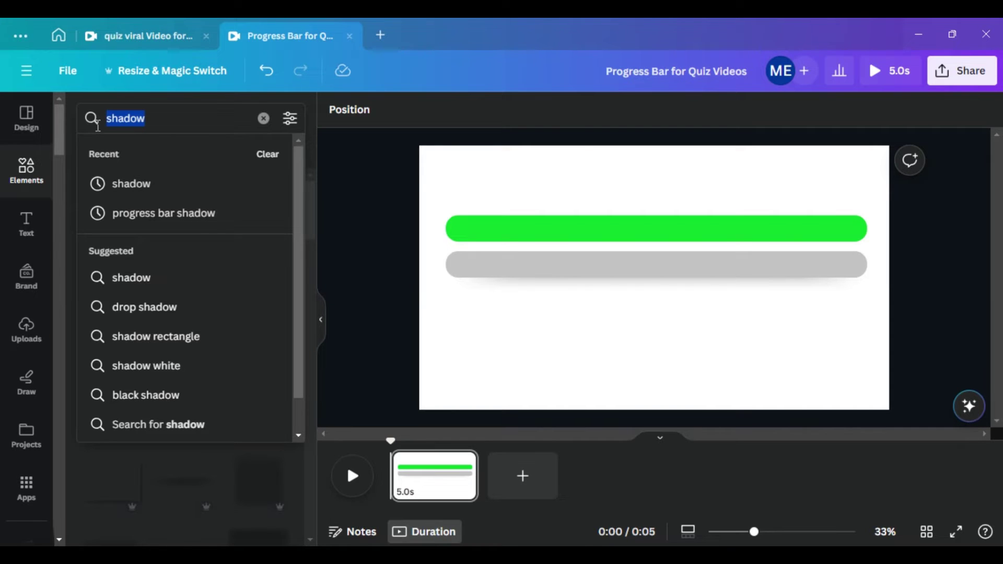
text(arrow)
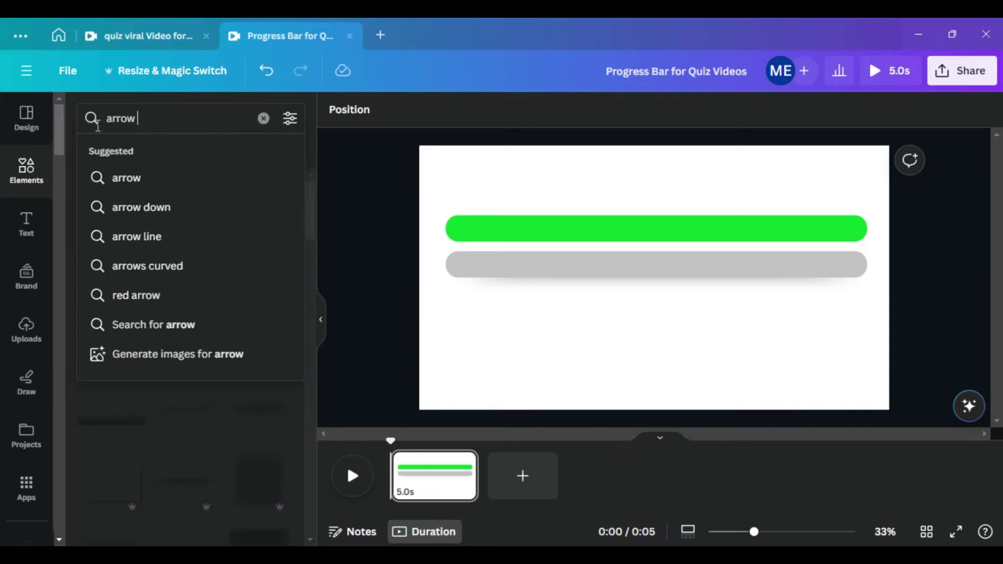
text( image)
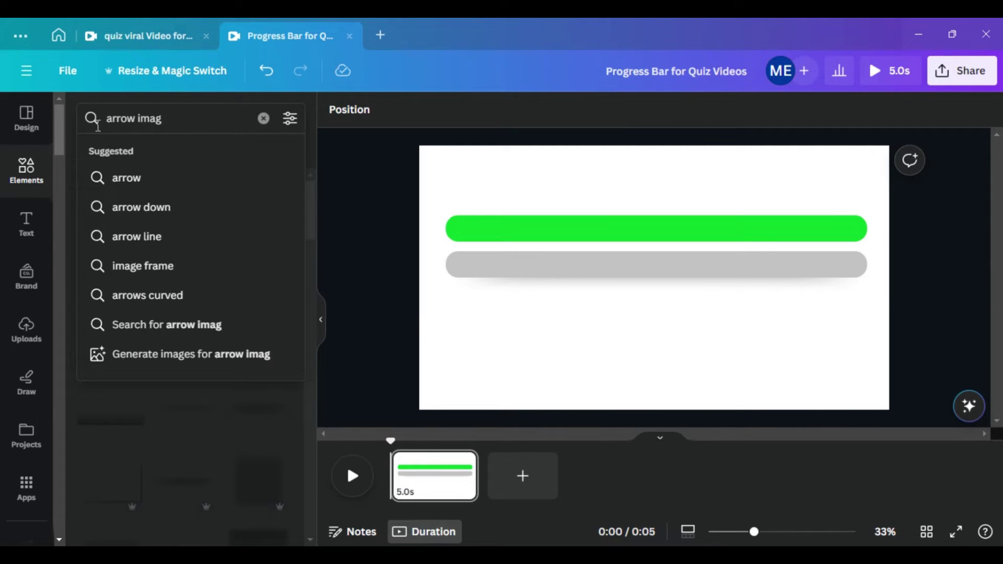
key(BackSpace)
key(BackSpace)
key(BackSpace)
text(bar image)
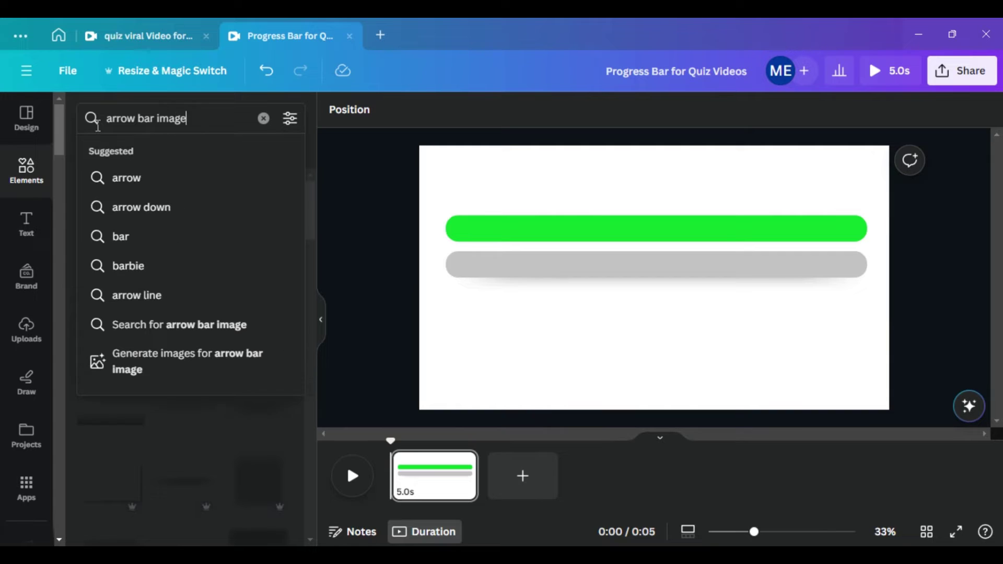
key(Return)
Shorten the search to "arrow image" and look through the photo results for a suitable arrow pattern.
double_click(144, 119)
key(BackSpace)
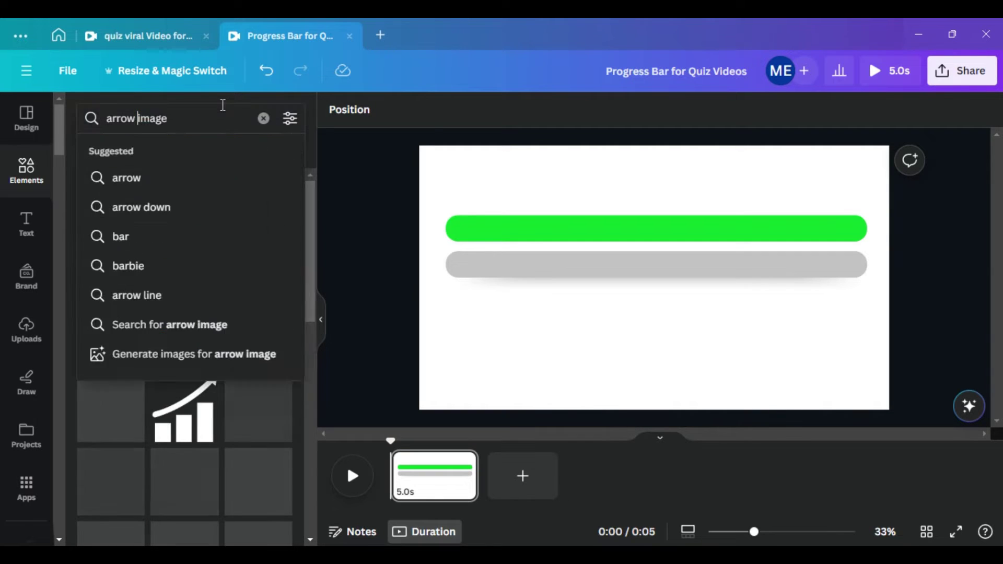
key(Return)
click(192, 163)
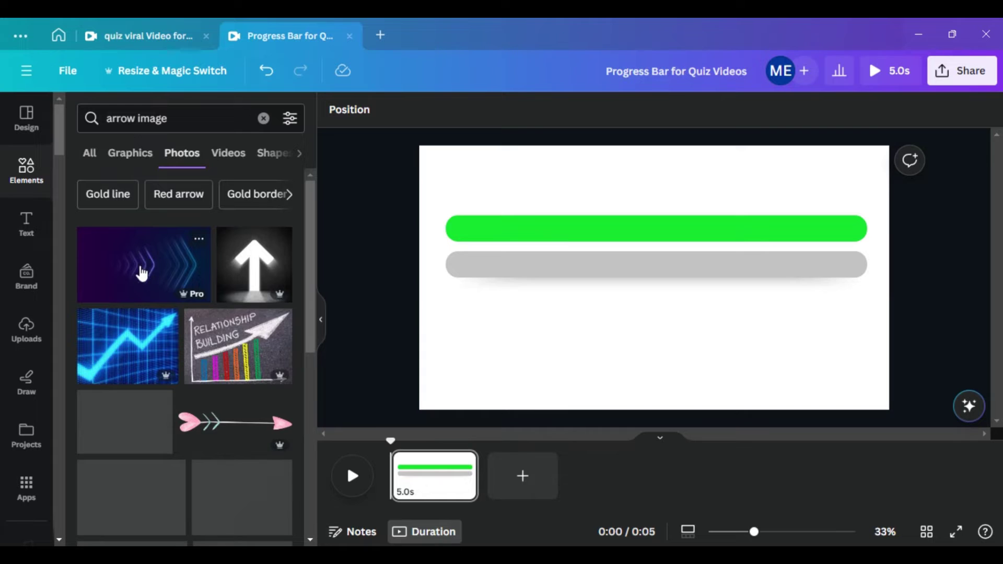
scroll(132, 268, down, 3)
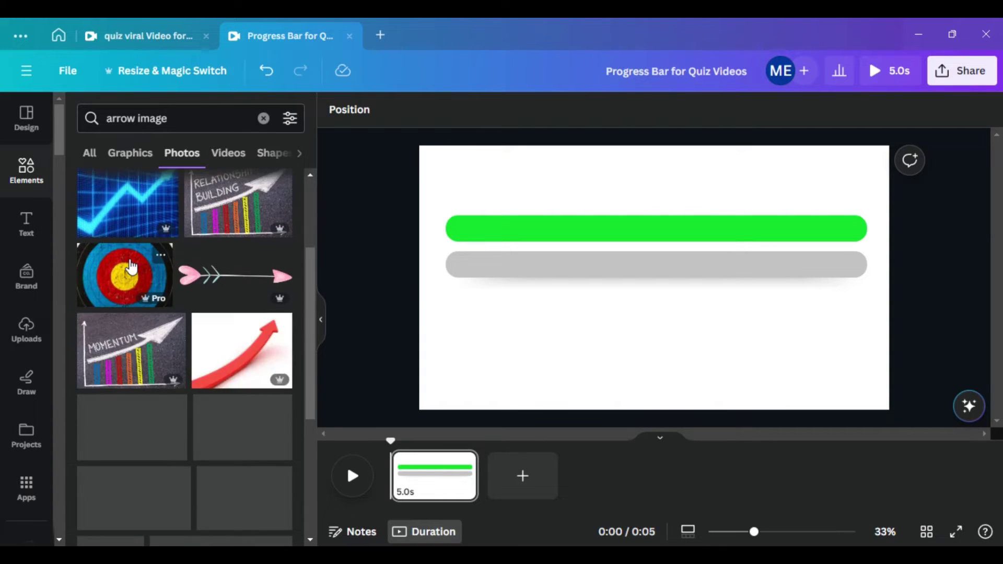
scroll(136, 230, up, 3)
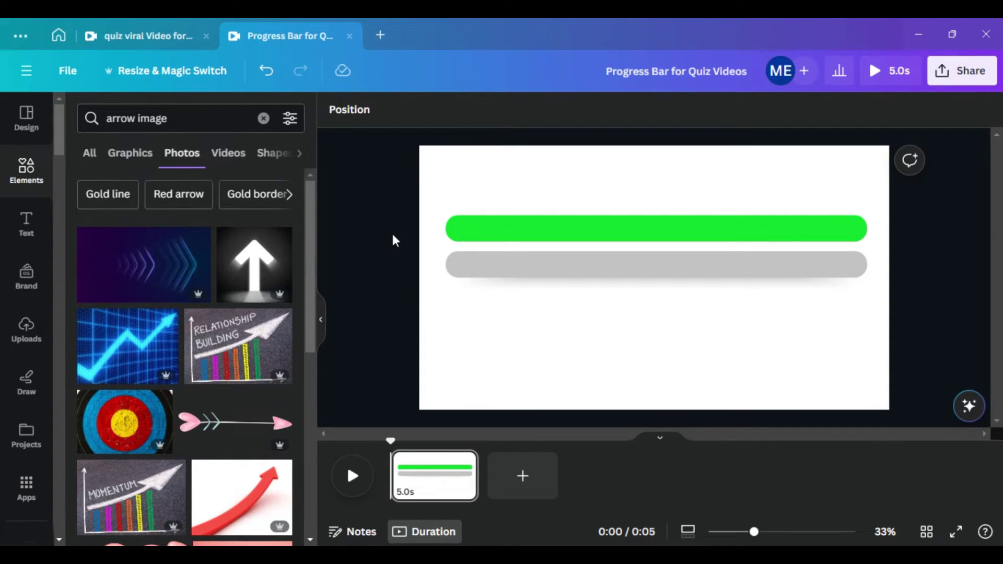
Add the semi-transparent arrow group over the green bar, aligned with its start and stretched to about the bar's full width.
click(523, 266)
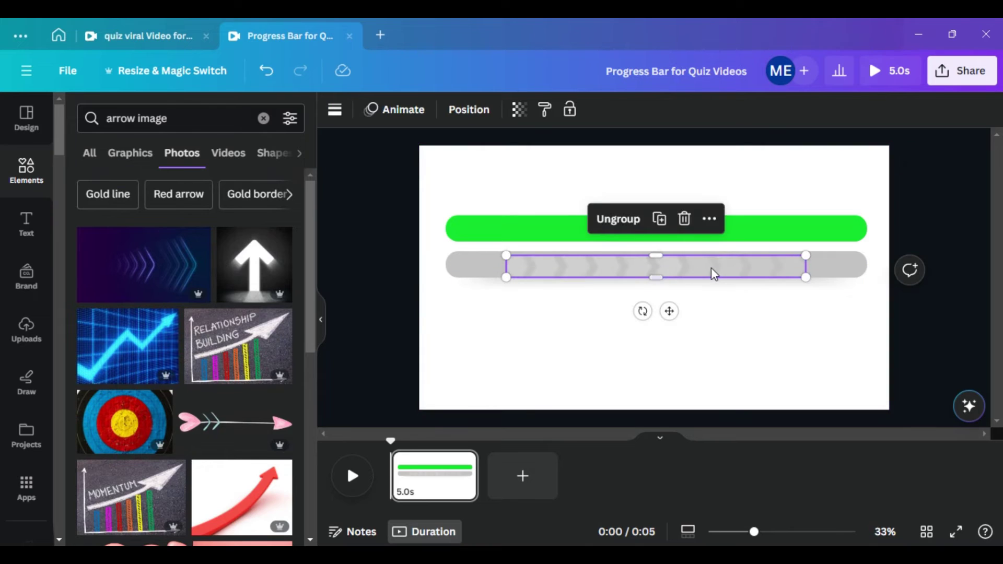
drag(708, 268, 650, 225)
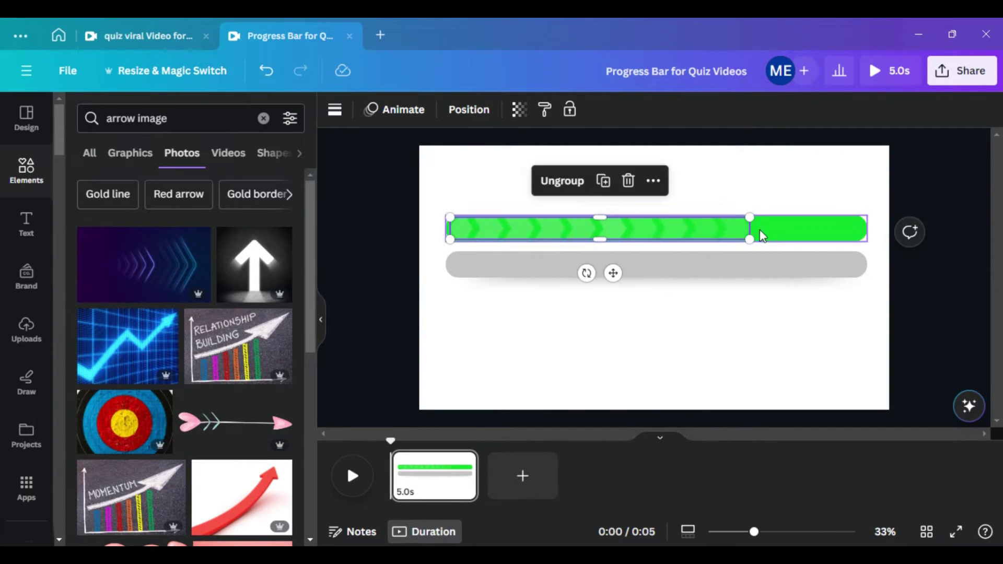
drag(759, 231, 868, 228)
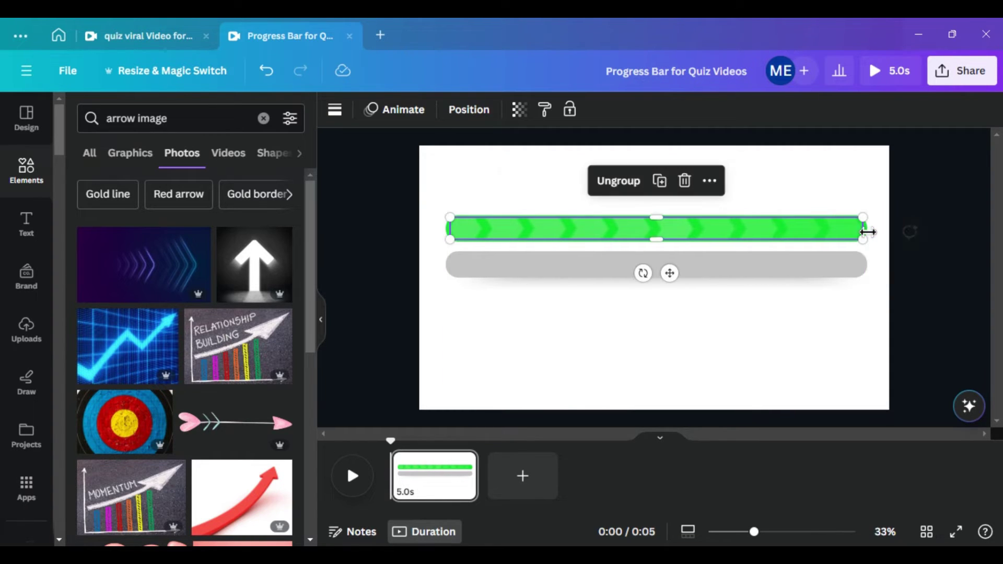
click(378, 250)
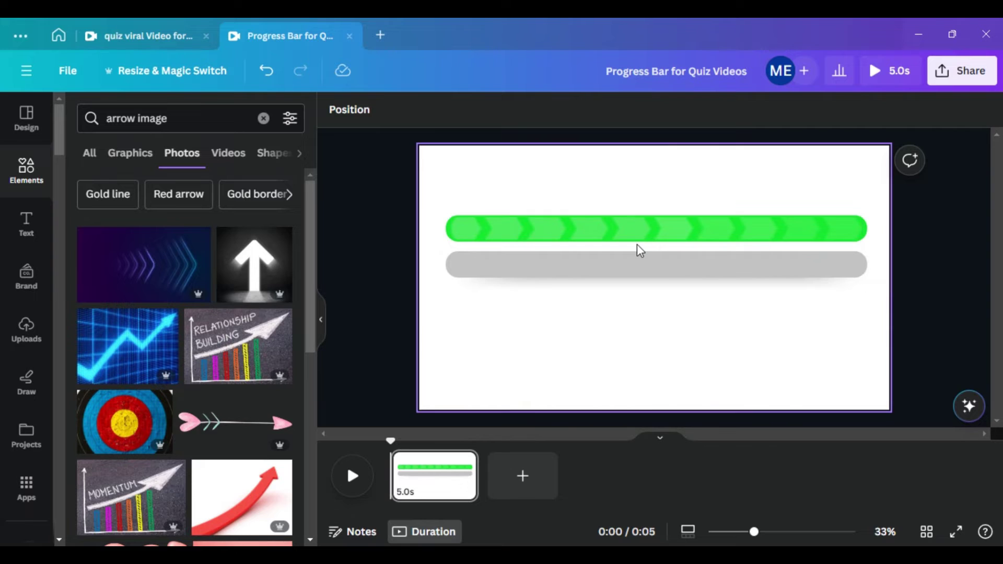
scroll(618, 233, up, 5)
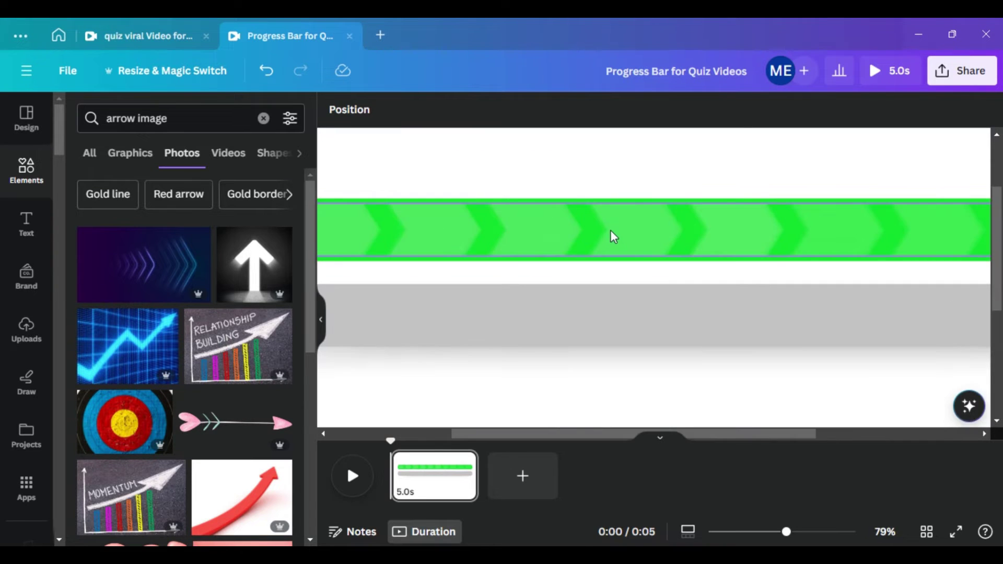
scroll(611, 233, down, 4)
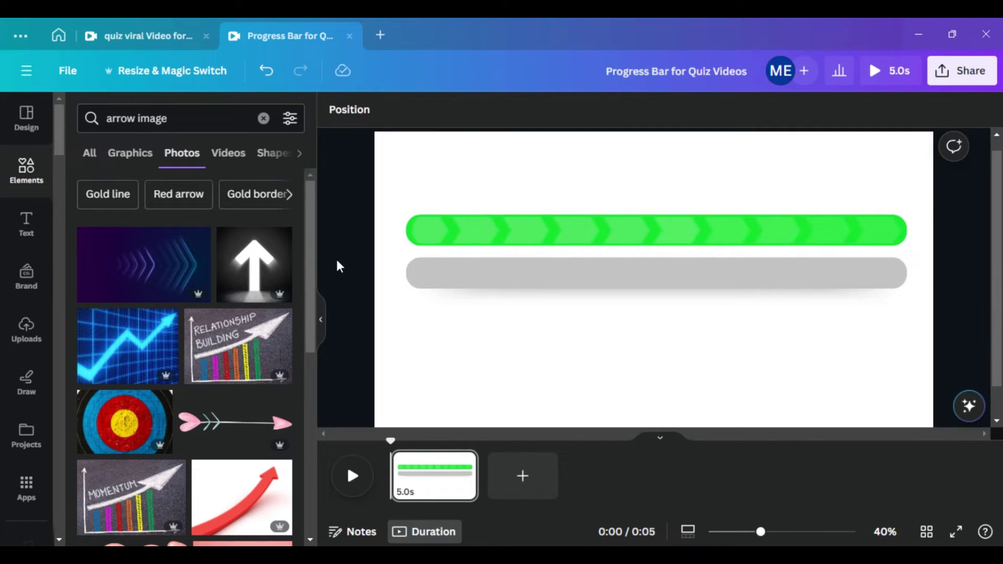
Move the arrow group off the green bar to the empty area near the page's upper edge.
click(430, 233)
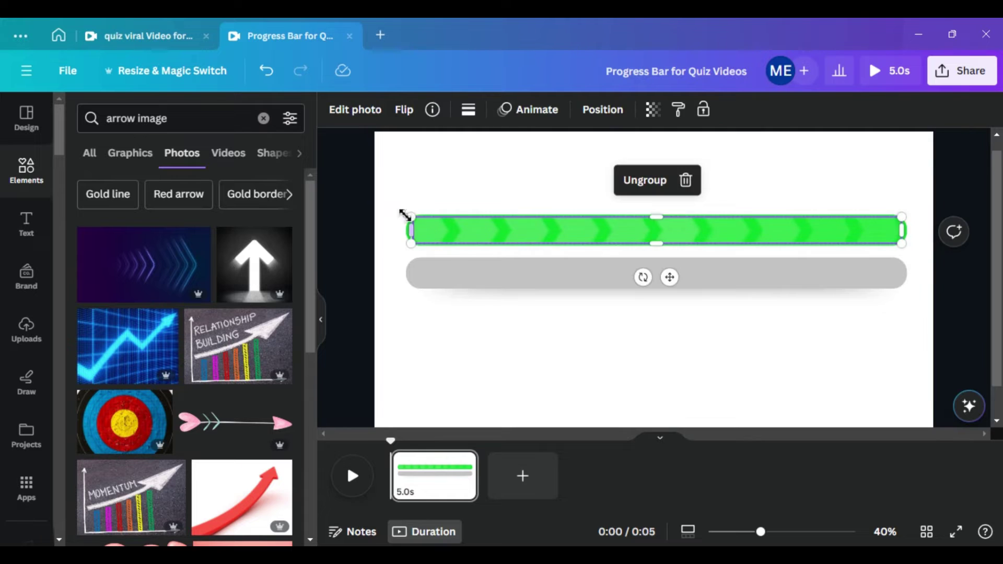
scroll(404, 216, up, 4)
scroll(391, 272, down, 4)
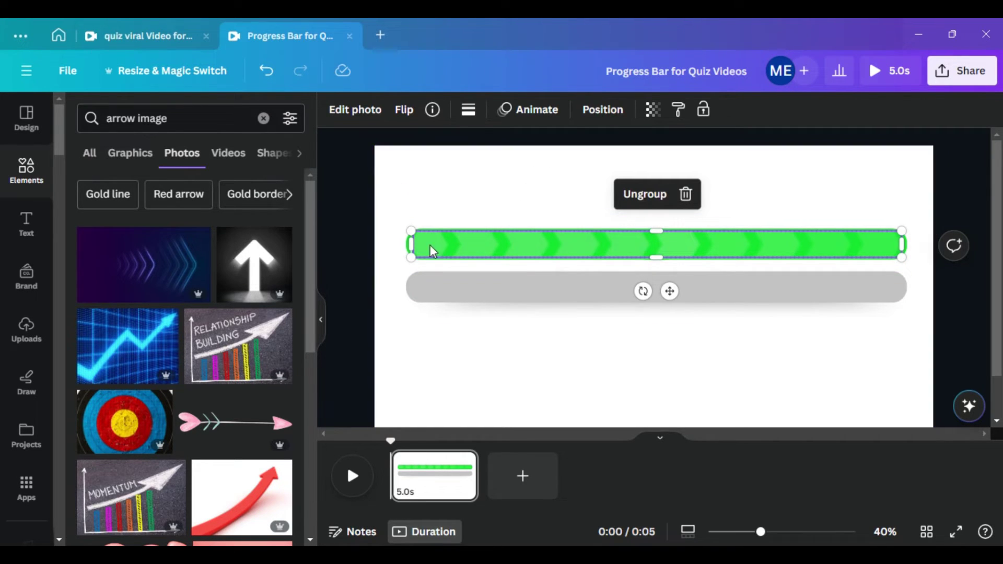
drag(547, 244, 546, 168)
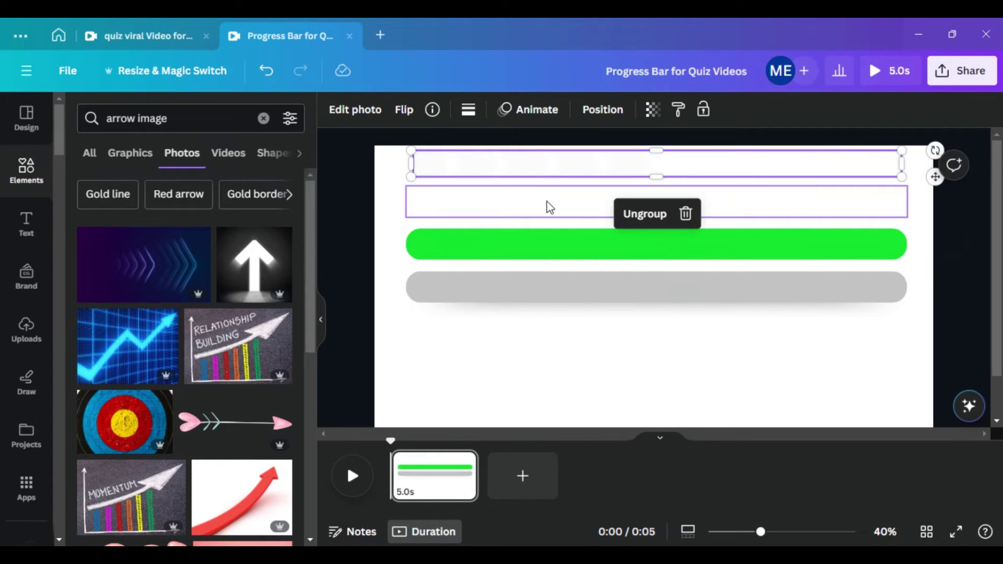
Place the green bar exactly over the grey bar, then align the white outline on top of the green bar.
click(540, 255)
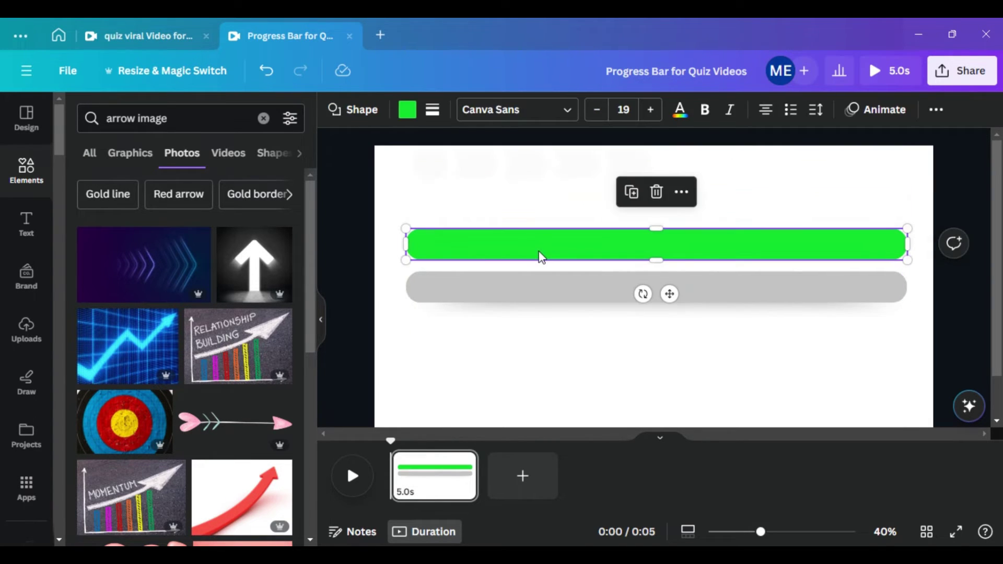
drag(540, 255, 540, 298)
click(951, 313)
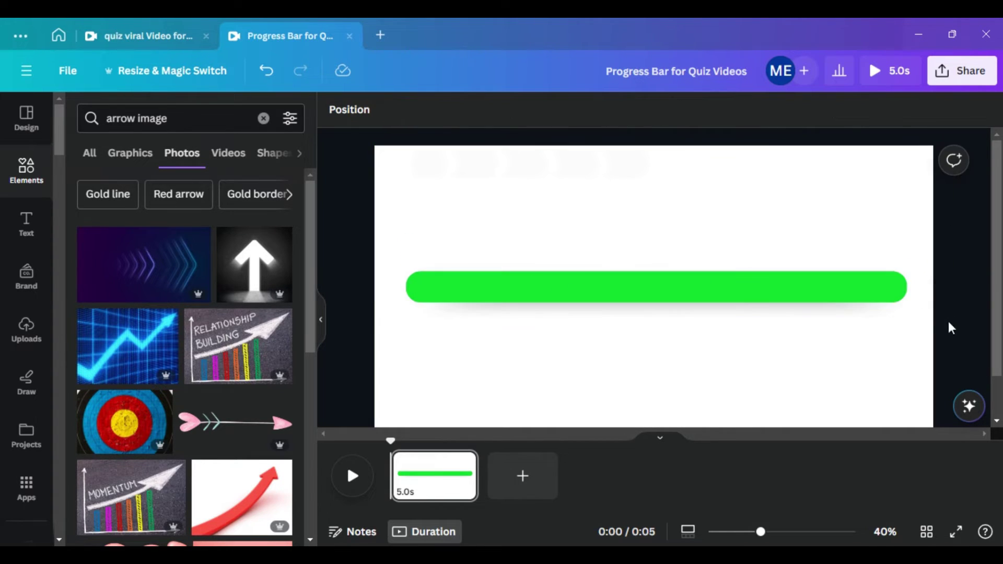
click(849, 288)
click(564, 208)
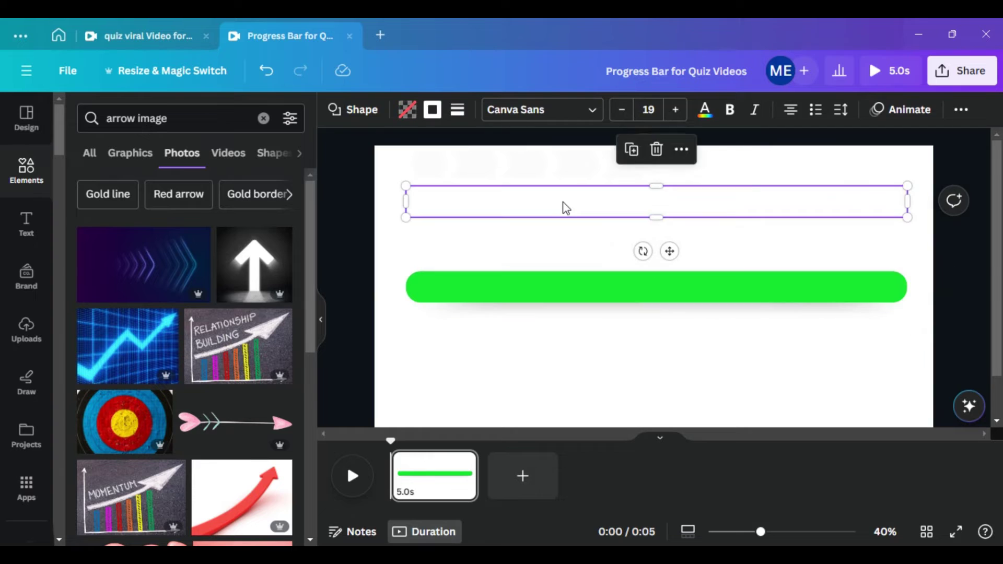
drag(565, 208, 562, 285)
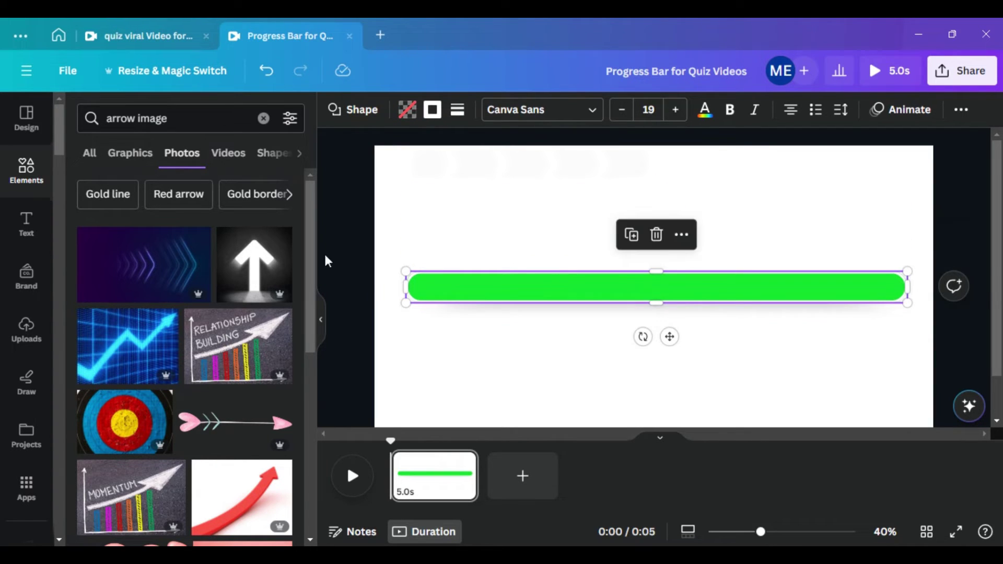
Move the arrow group down onto the outlined green bar, centred over it.
click(353, 263)
click(427, 288)
click(474, 158)
drag(474, 158, 474, 287)
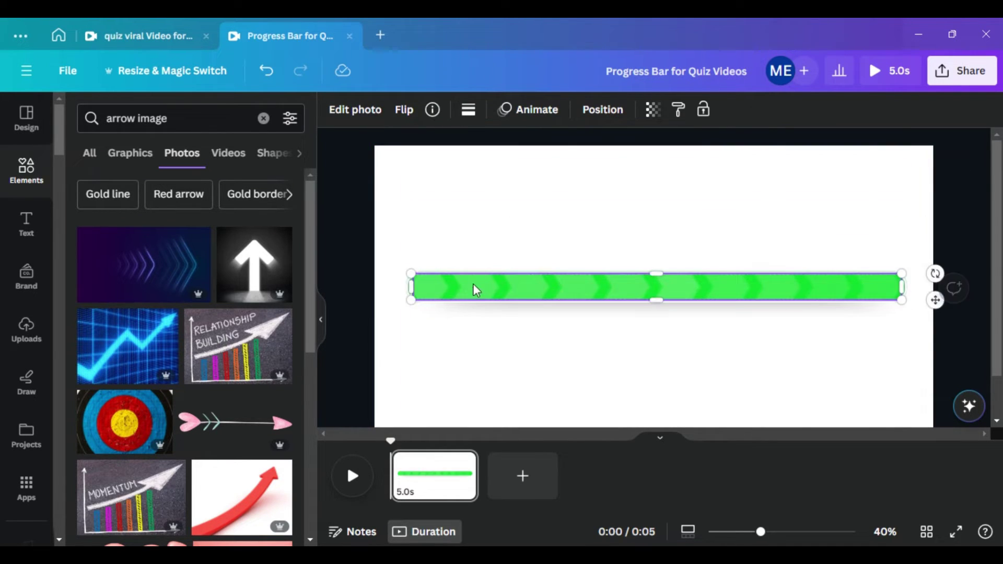
click(346, 255)
Stretch the arrow group's starting edge so the pattern covers the green bar's rounded left end.
scroll(457, 328, up, 5)
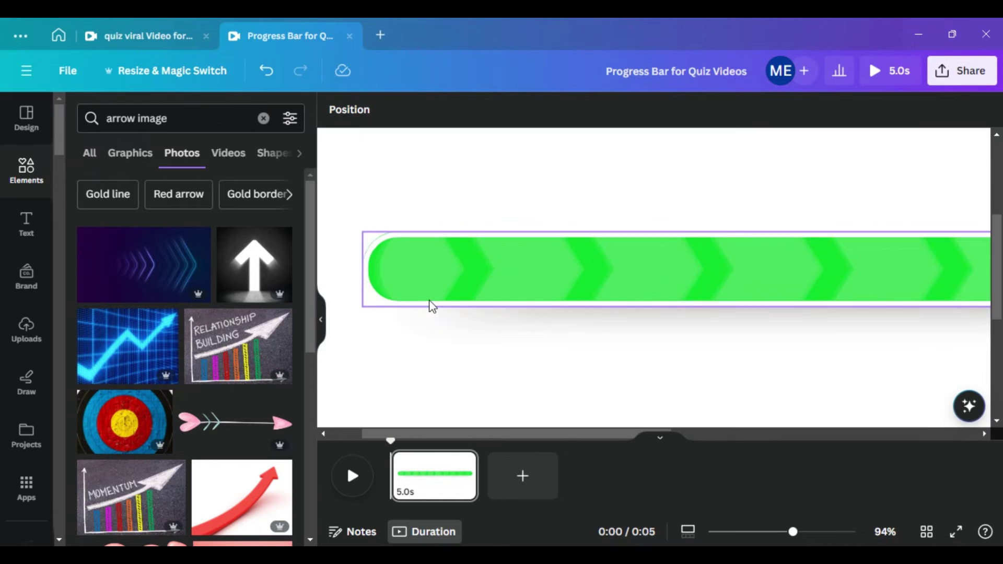
scroll(383, 279, up, 5)
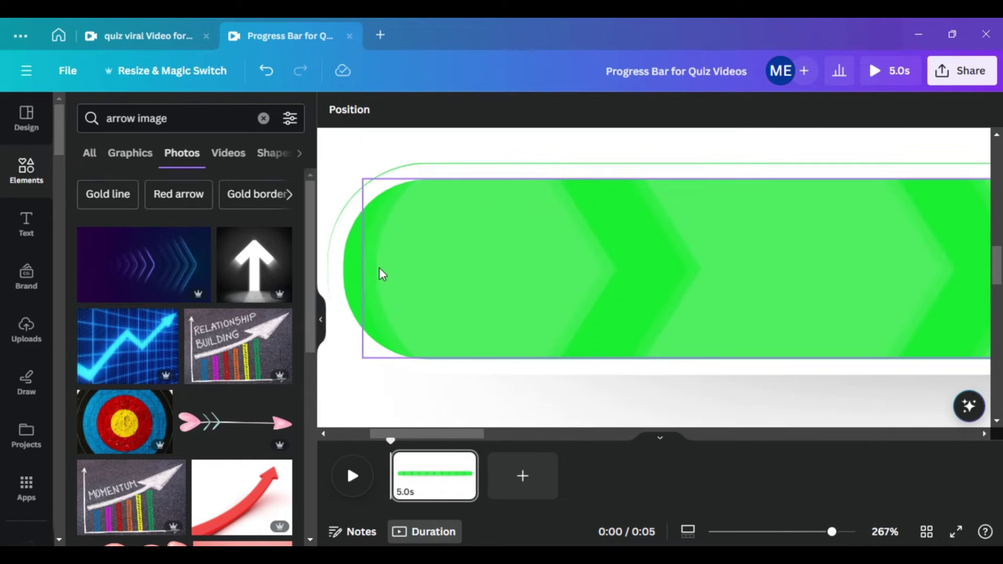
scroll(379, 267, down, 3)
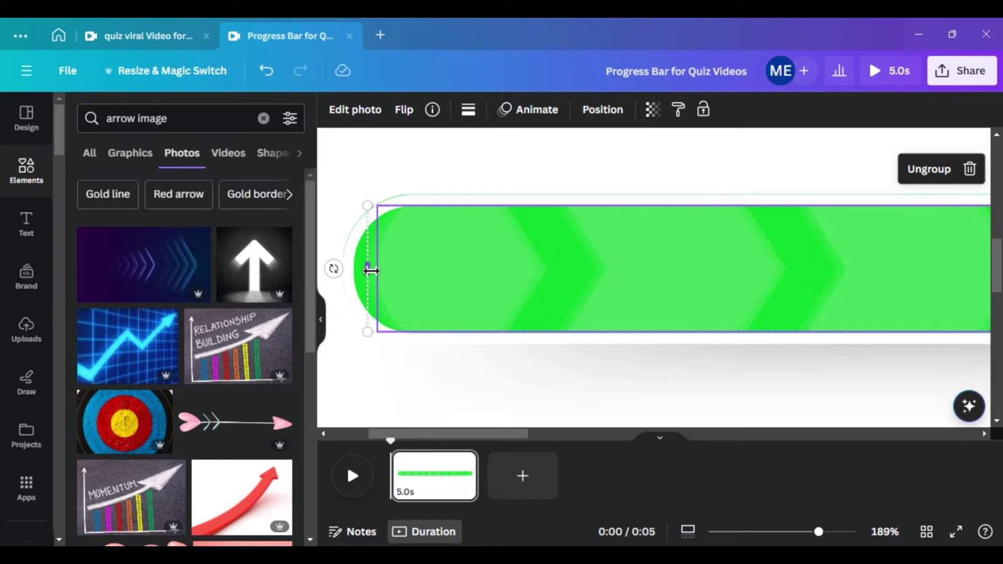
drag(368, 270, 343, 264)
click(328, 260)
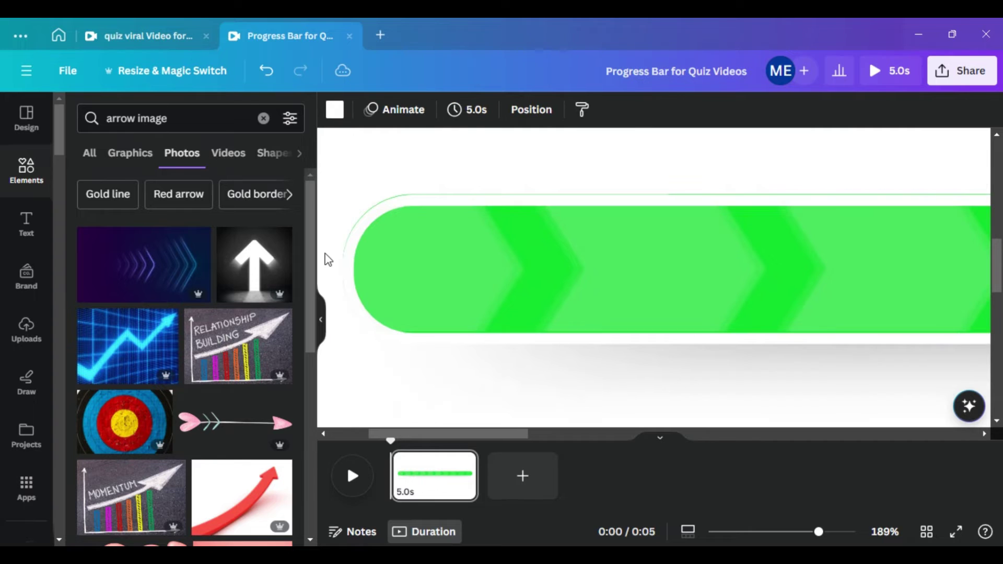
Stretch the arrow group's other edge so the pattern covers the green bar's rounded right end.
scroll(442, 246, right, 5)
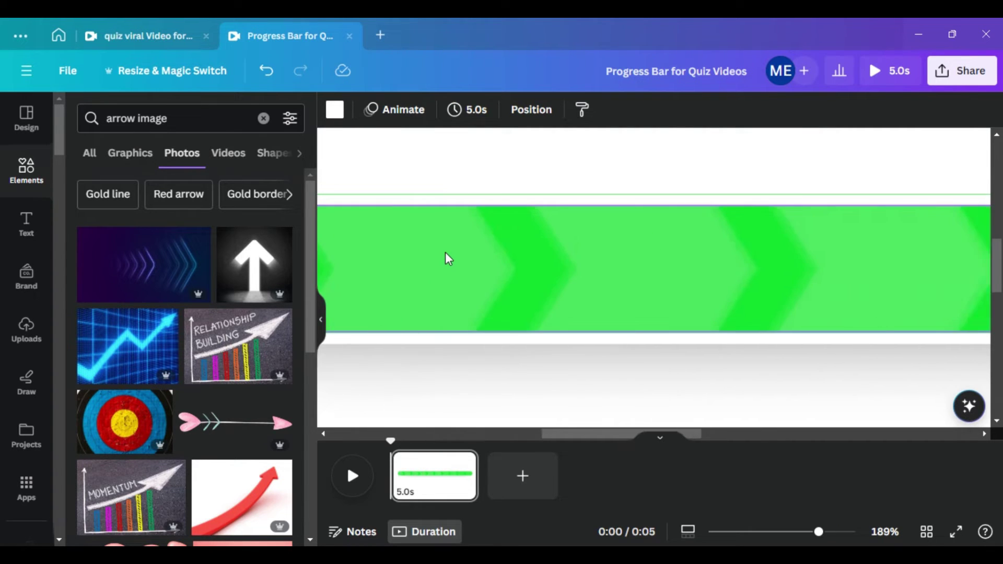
scroll(445, 256, right, 5)
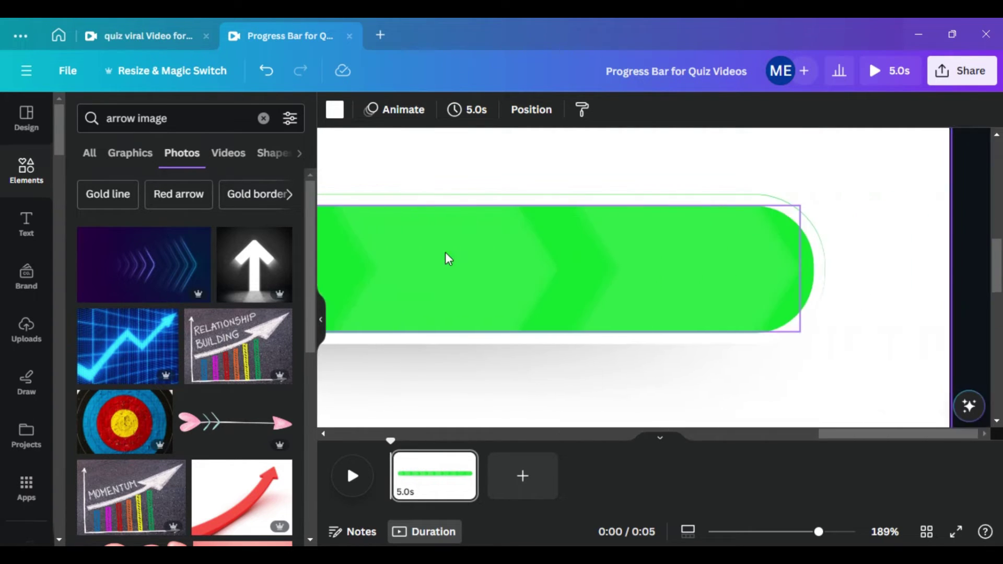
click(774, 269)
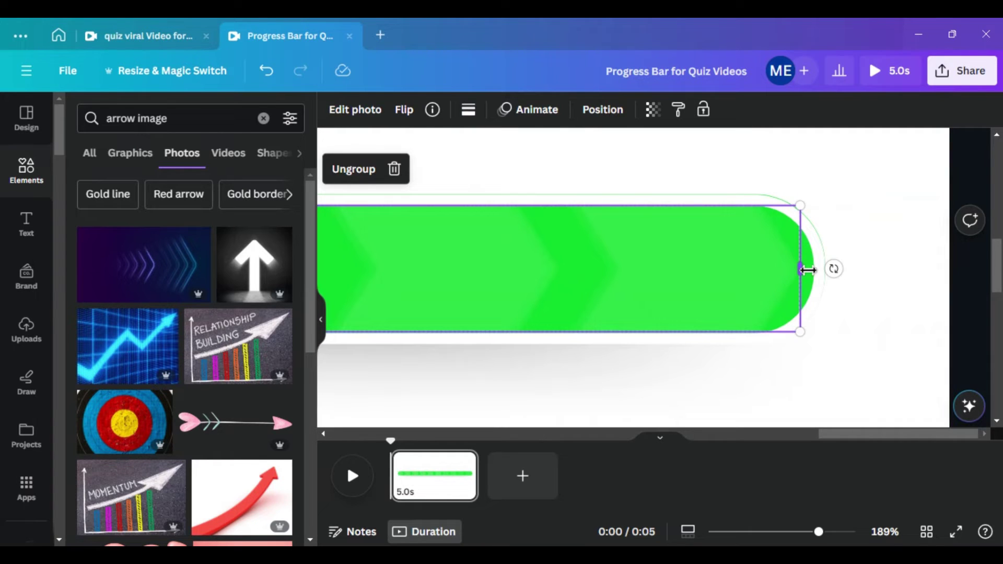
drag(807, 269, 825, 269)
click(838, 286)
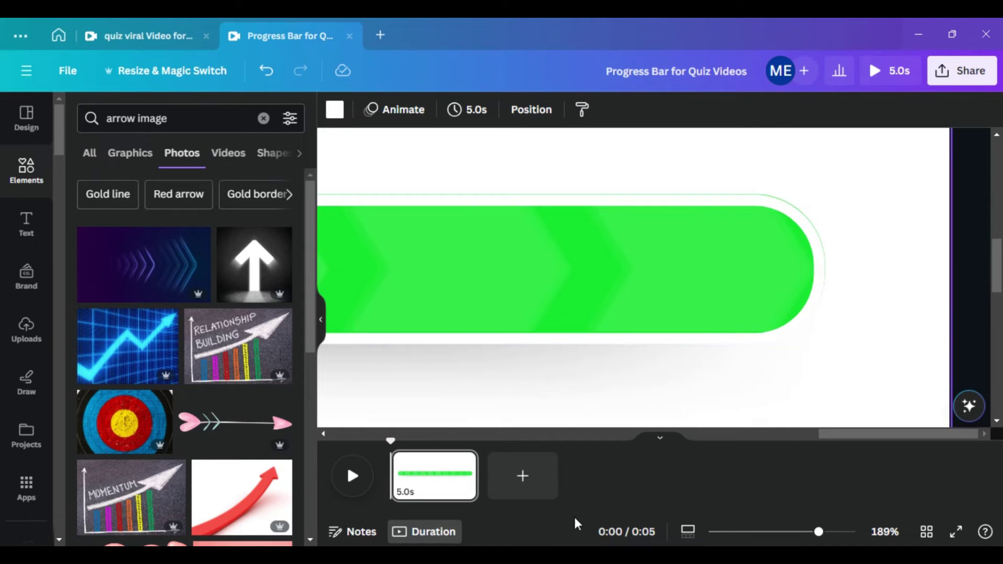
Select the white outline layer and set its border weight to 9.
drag(845, 437, 371, 402)
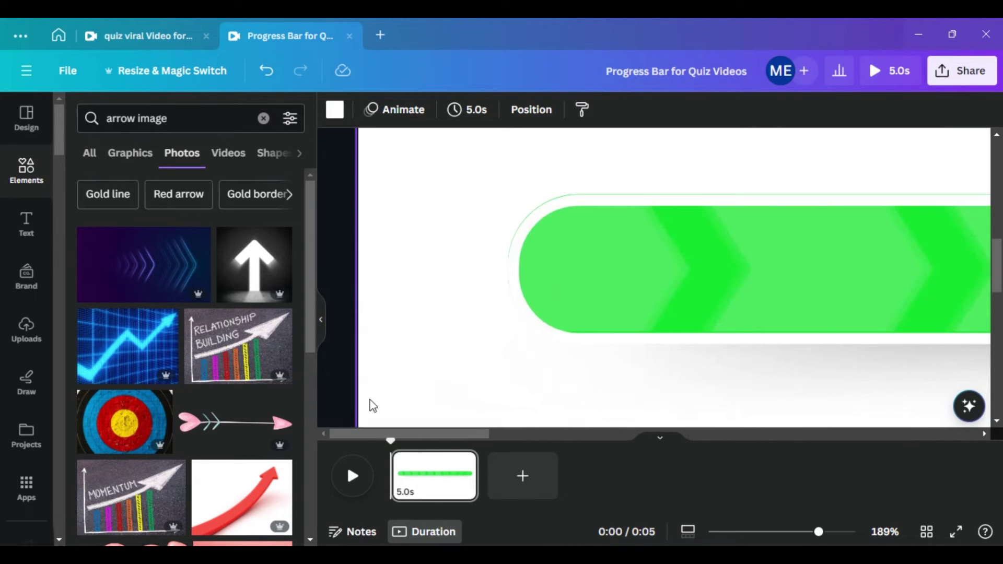
click(351, 158)
click(349, 110)
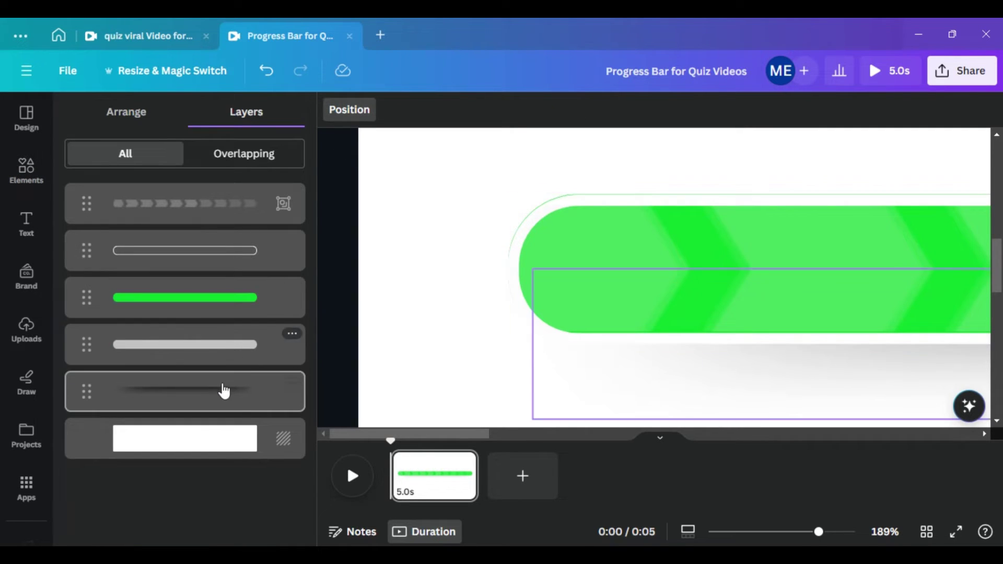
click(245, 253)
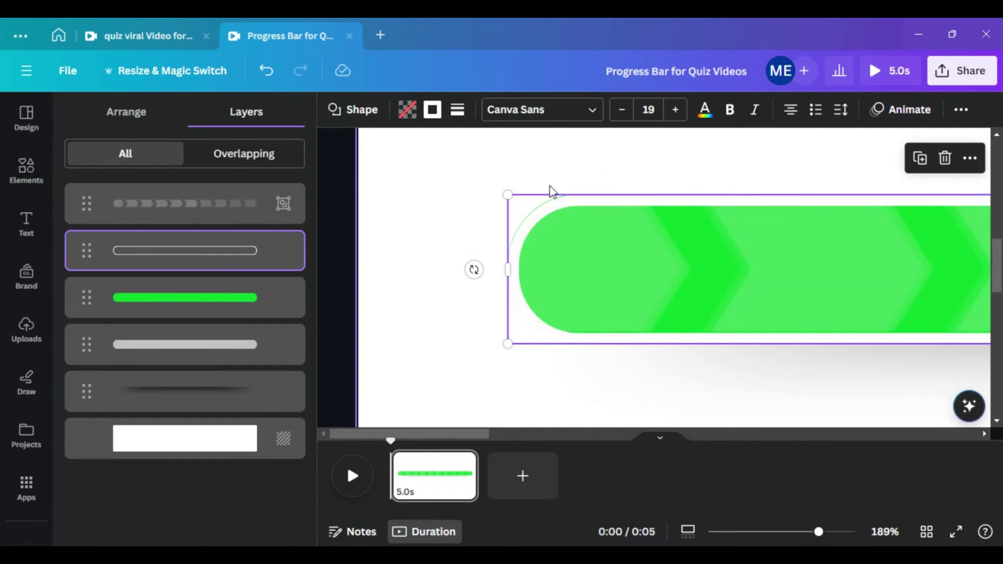
click(454, 112)
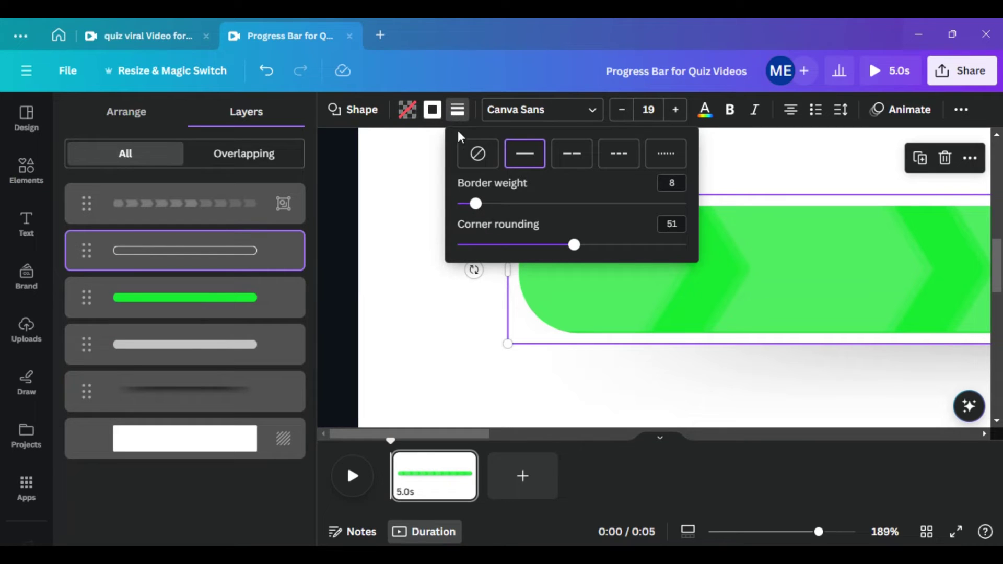
click(475, 204)
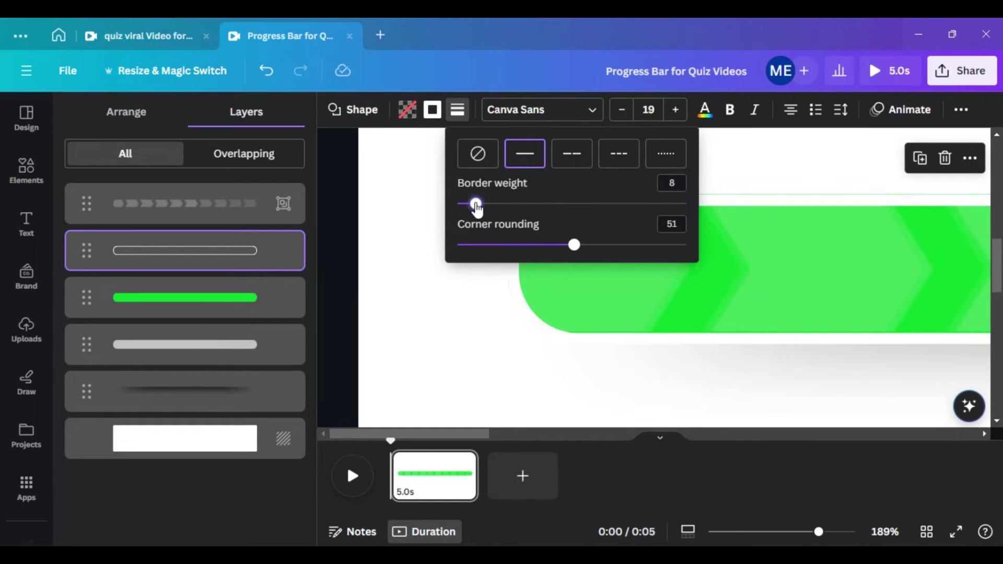
drag(476, 205, 477, 203)
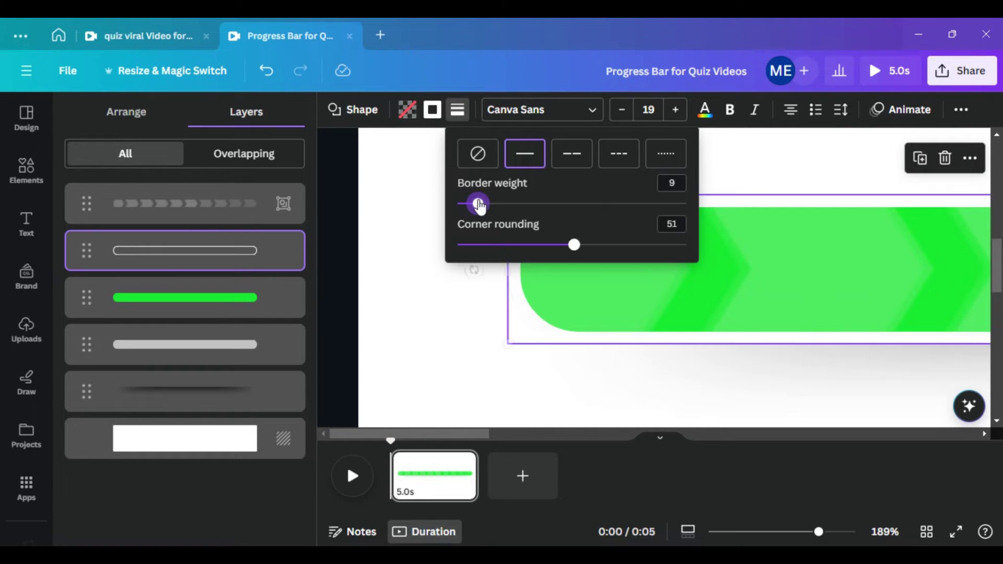
click(334, 216)
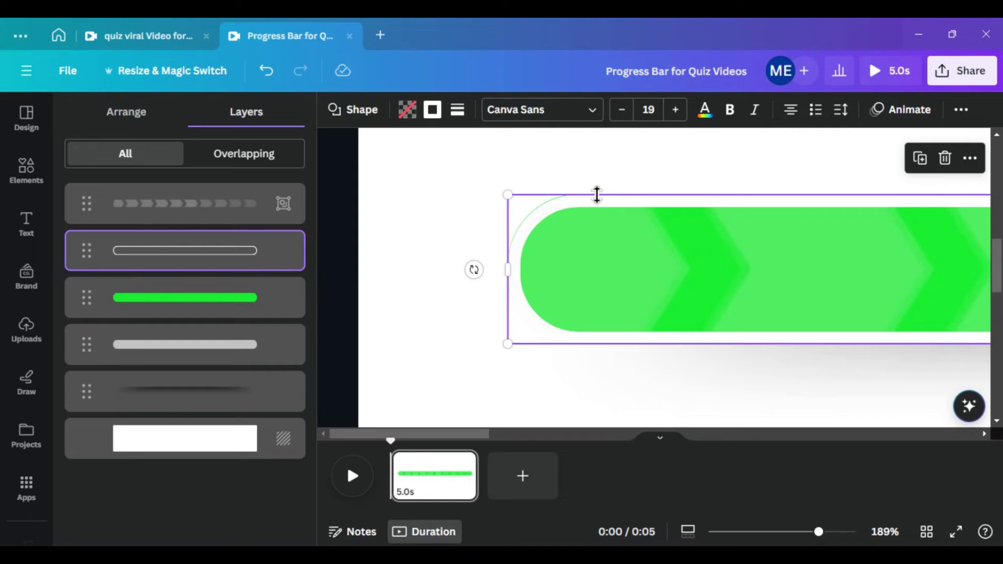
Extend the white outline's lower edge slightly downward to cover the thin green line along the bar's underside.
scroll(596, 196, up, 1)
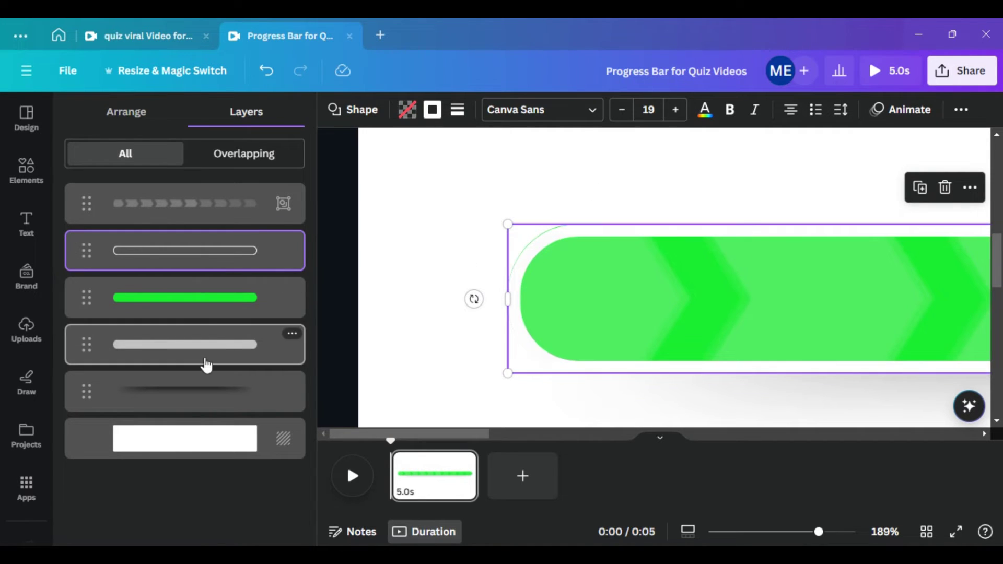
click(218, 284)
click(233, 257)
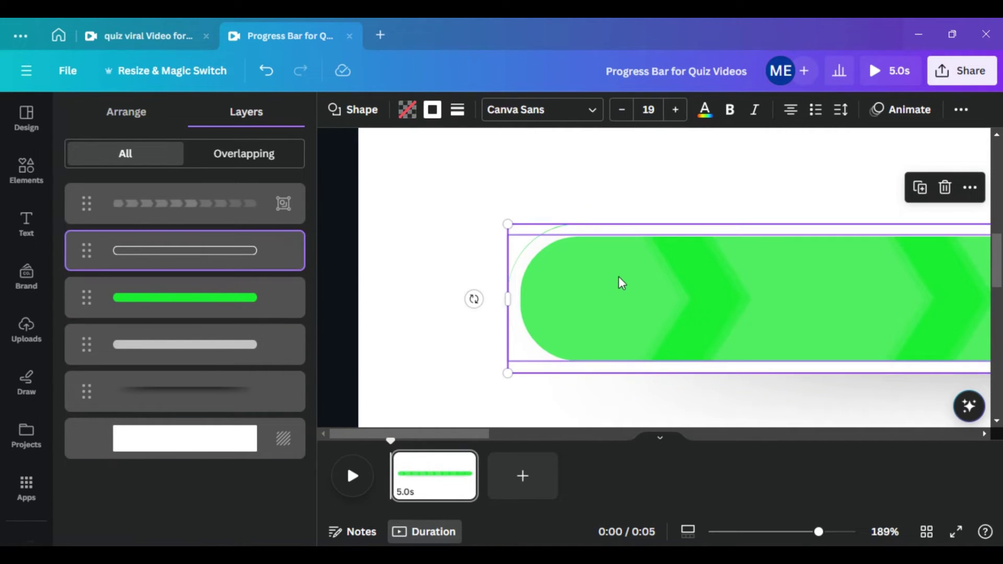
scroll(618, 277, up, 1)
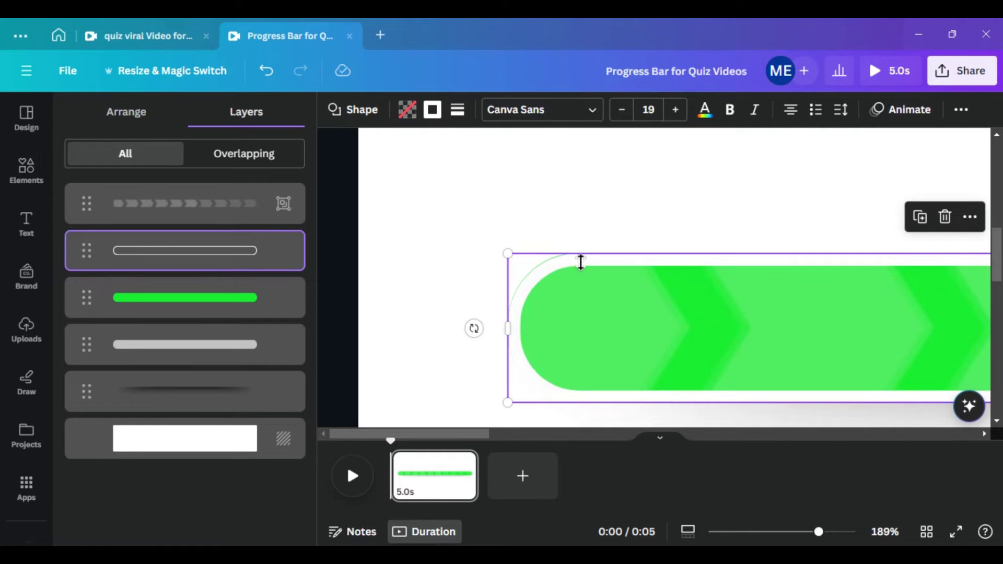
scroll(541, 267, up, 1)
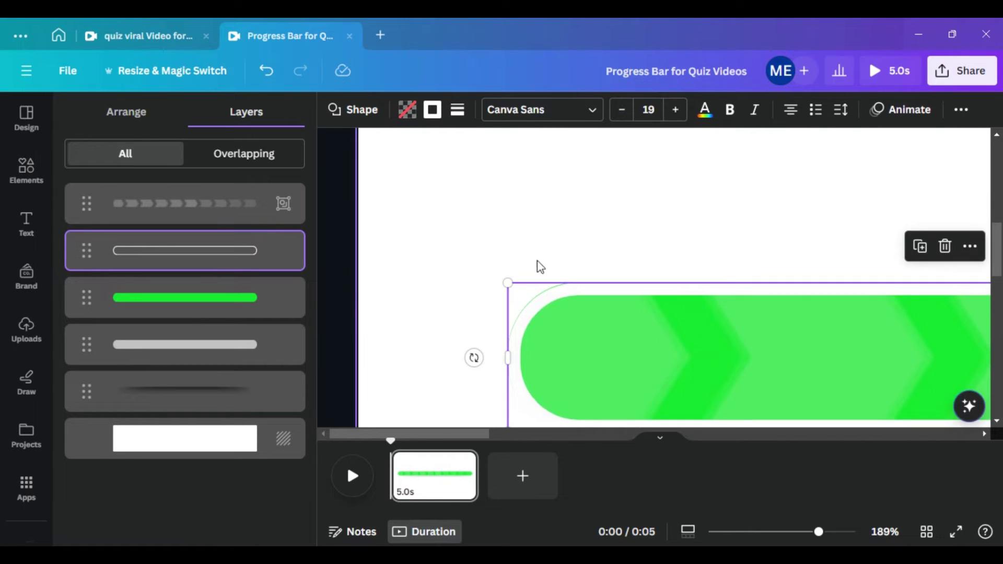
click(334, 320)
click(556, 290)
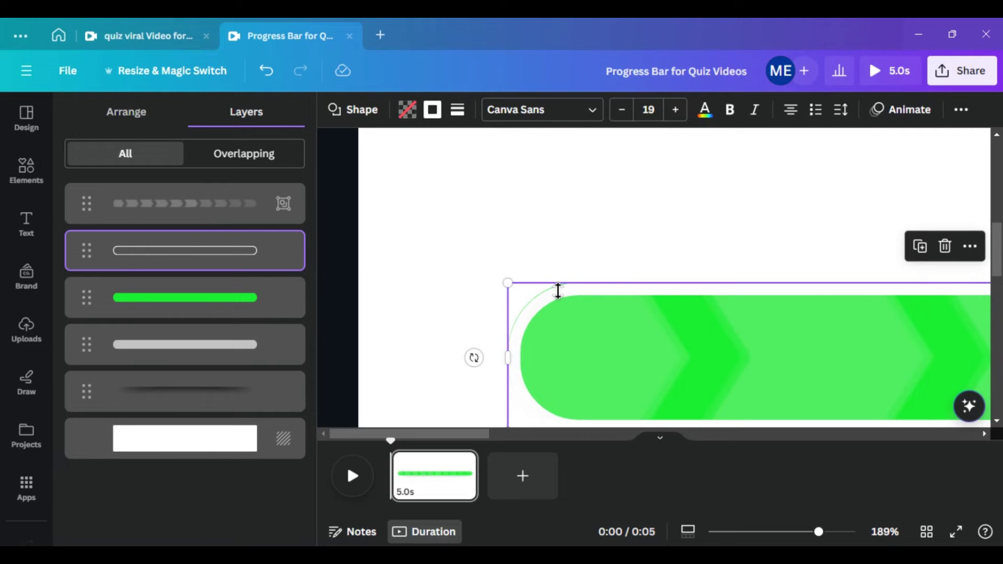
scroll(544, 362, down, 8)
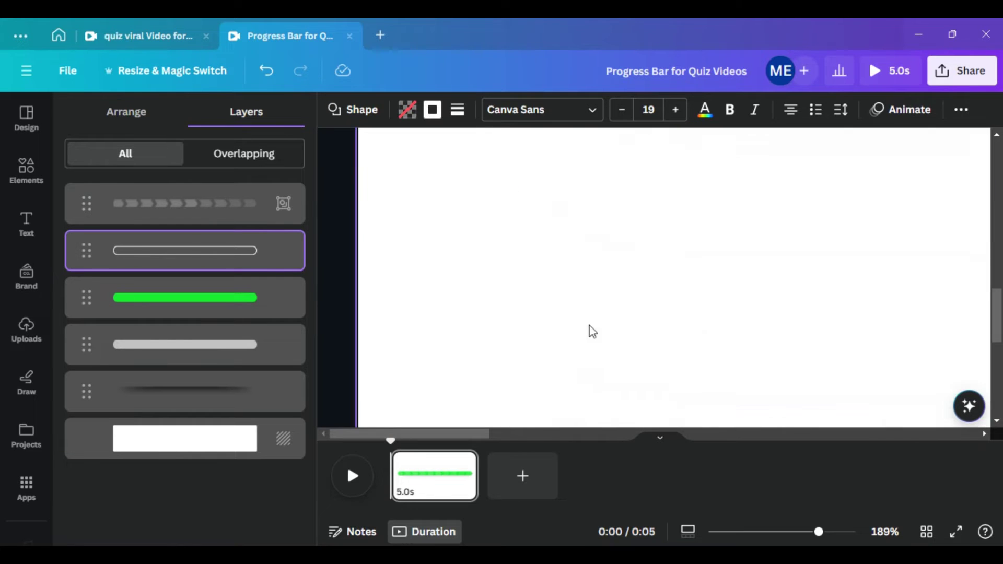
scroll(679, 287, up, 4)
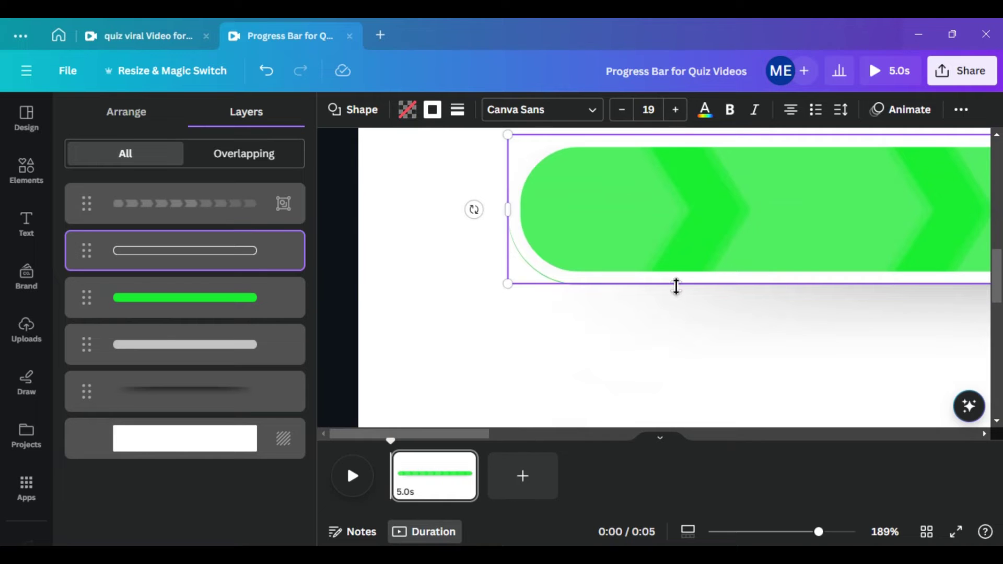
drag(676, 286, 676, 290)
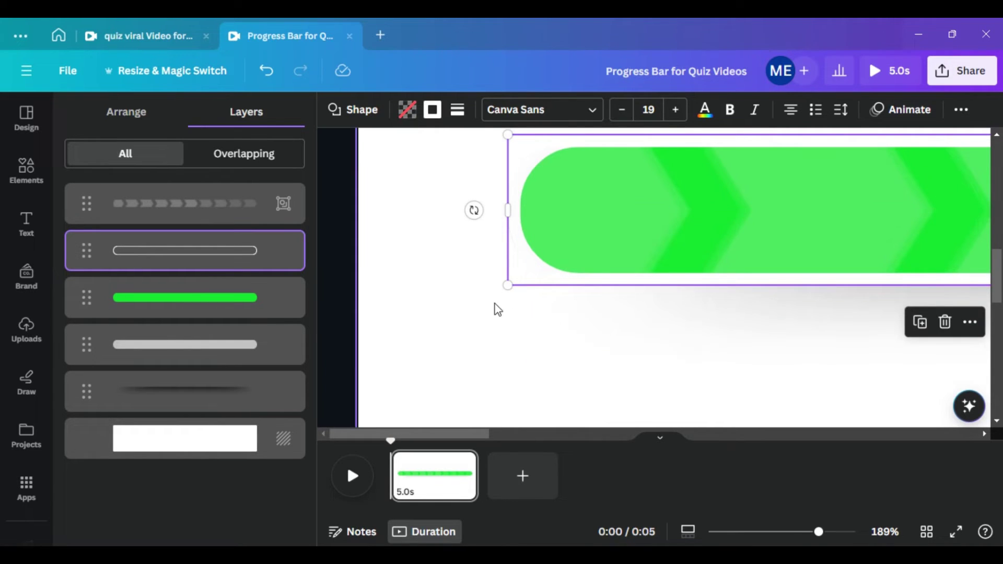
Trim the progress bar page in the timeline to a duration of 0.2 seconds.
scroll(494, 309, down, 5)
scroll(497, 305, down, 4)
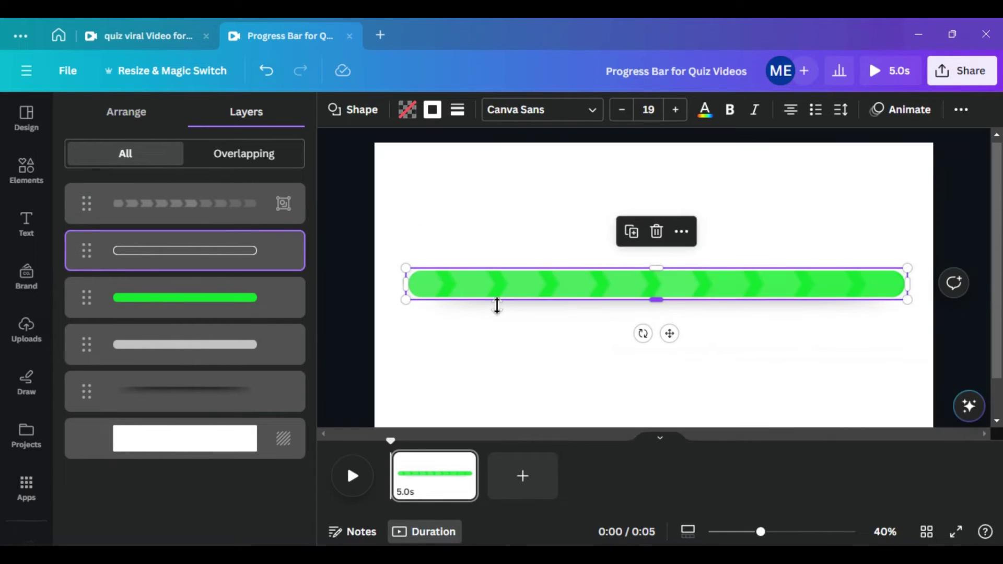
scroll(497, 306, down, 1)
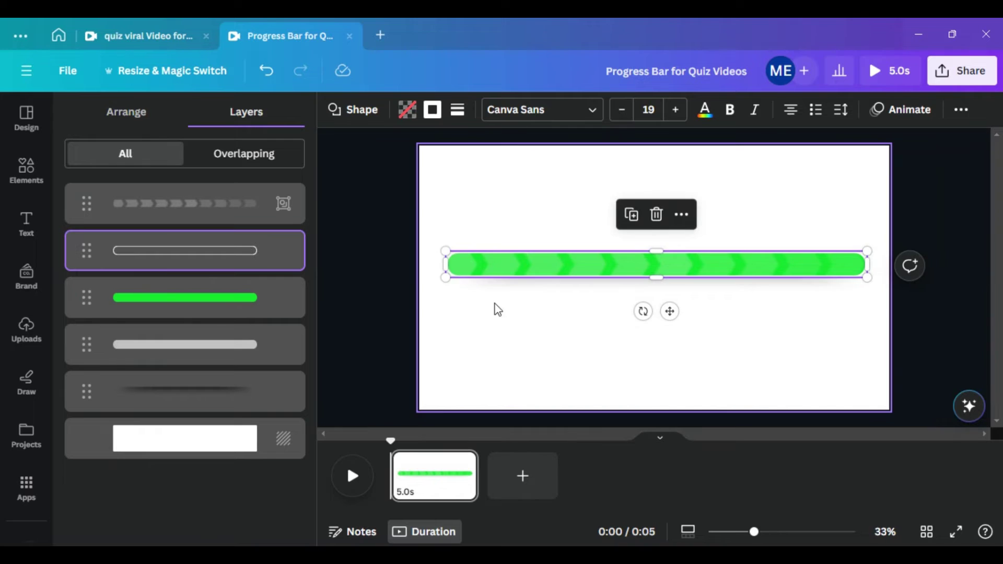
click(426, 489)
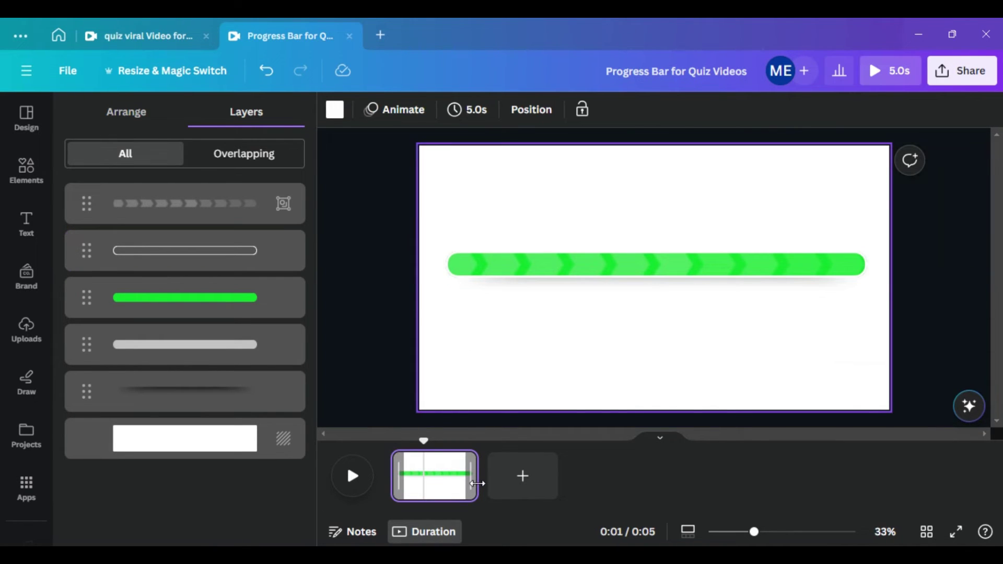
drag(476, 484, 413, 486)
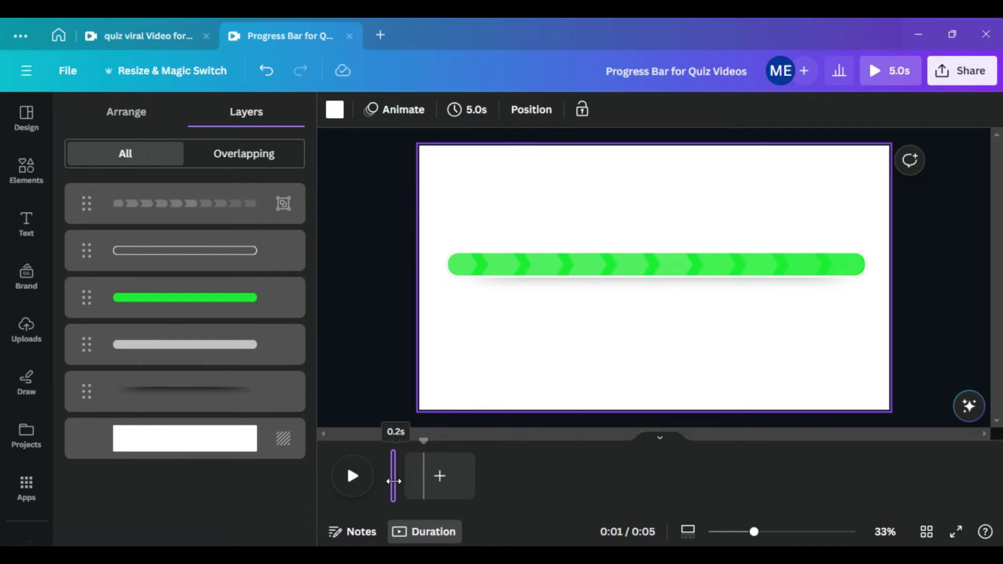
drag(394, 480, 393, 481)
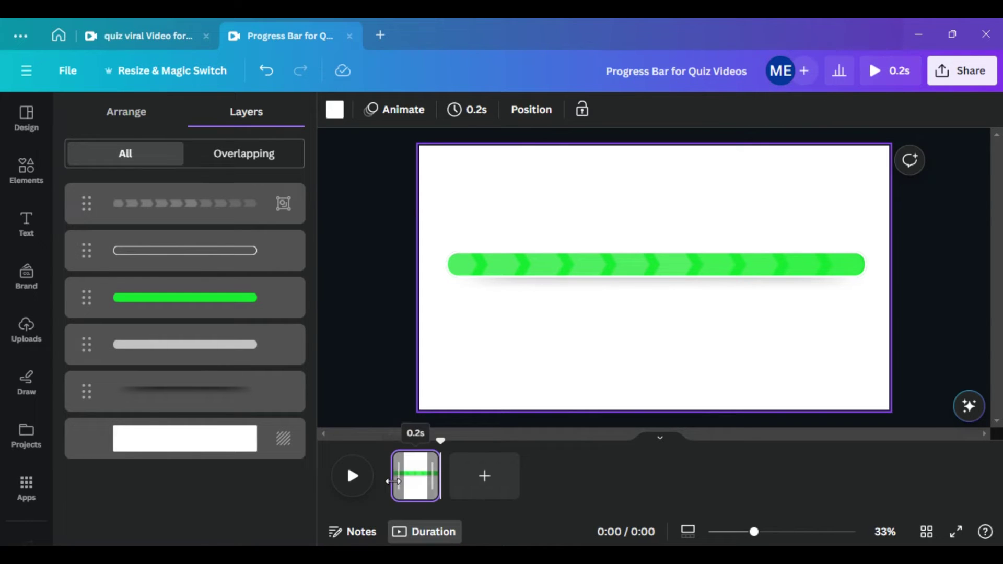
click(377, 293)
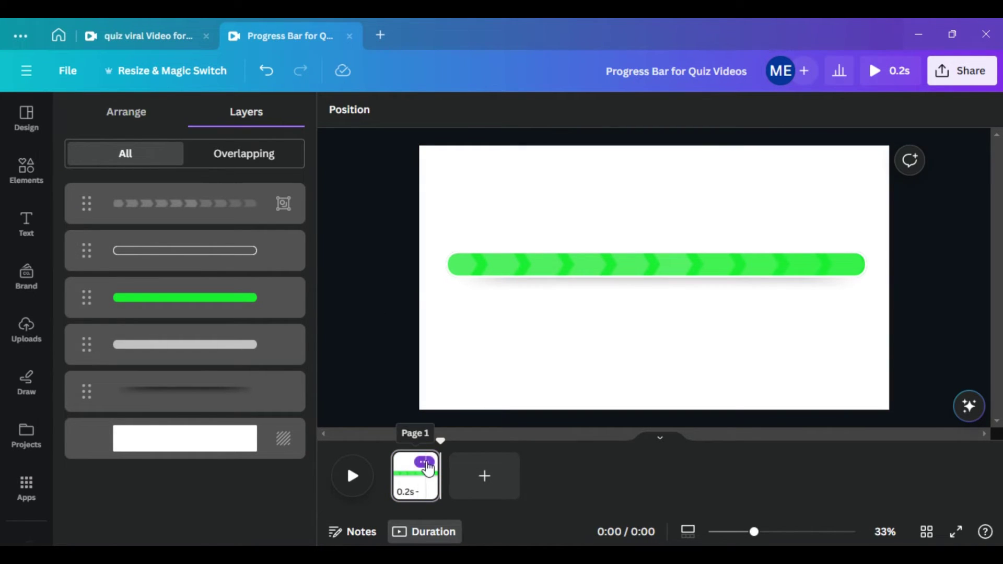
Duplicate the 0.2-second page and pull the green fill's right end slightly inward on the first page.
click(426, 464)
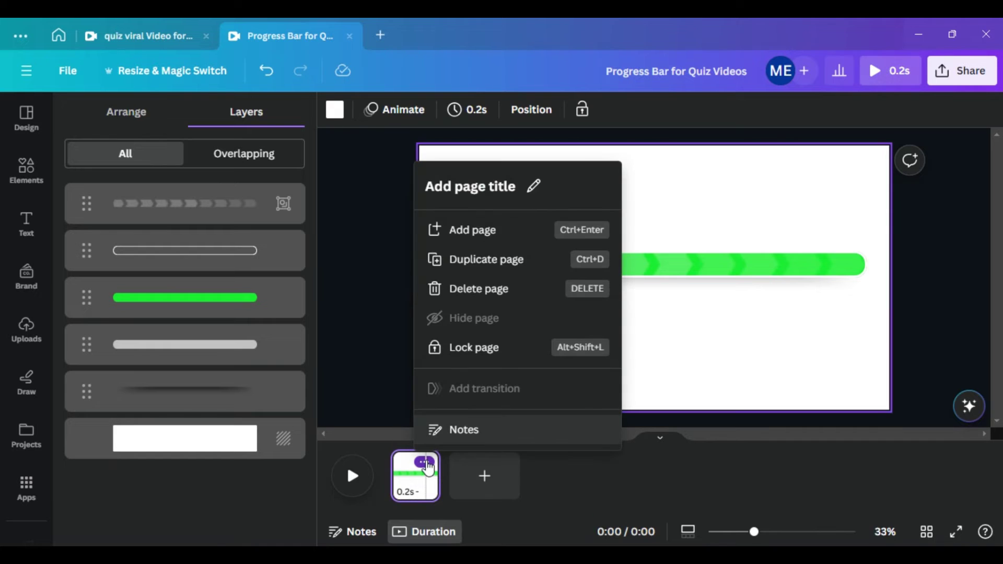
click(480, 265)
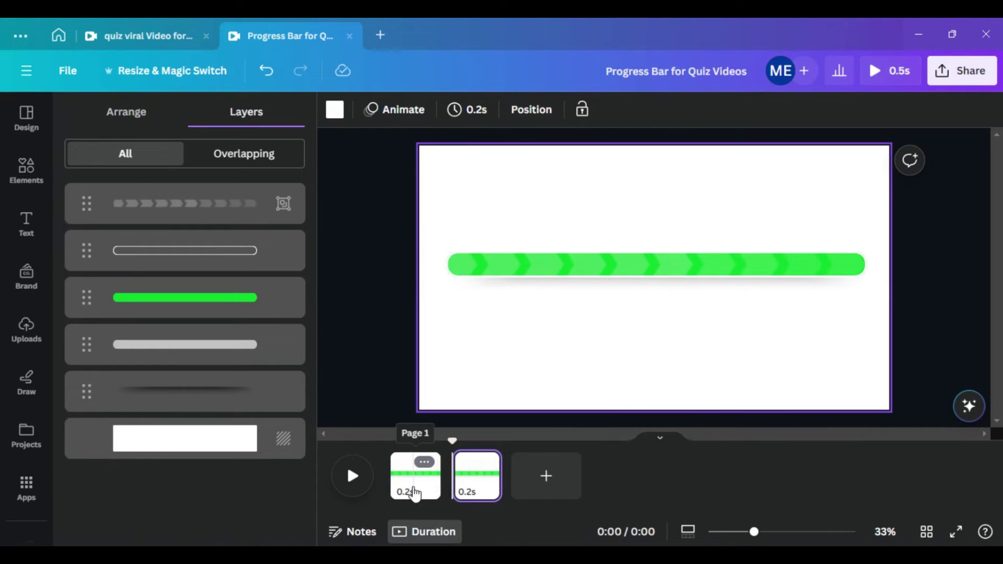
click(235, 297)
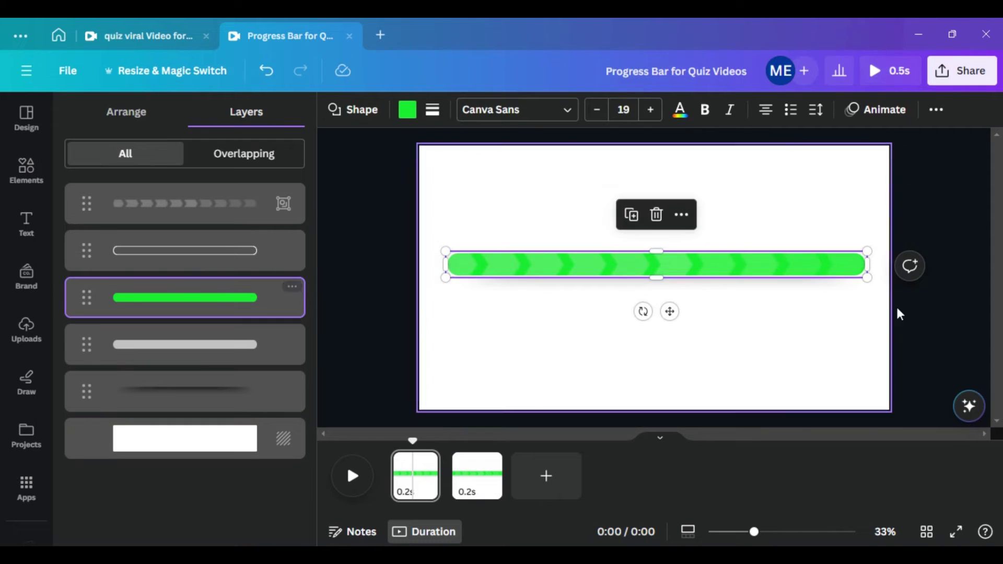
drag(871, 267, 861, 266)
Duplicate the first page and shorten its green fill further so more of the grey track's right end is exposed.
click(424, 463)
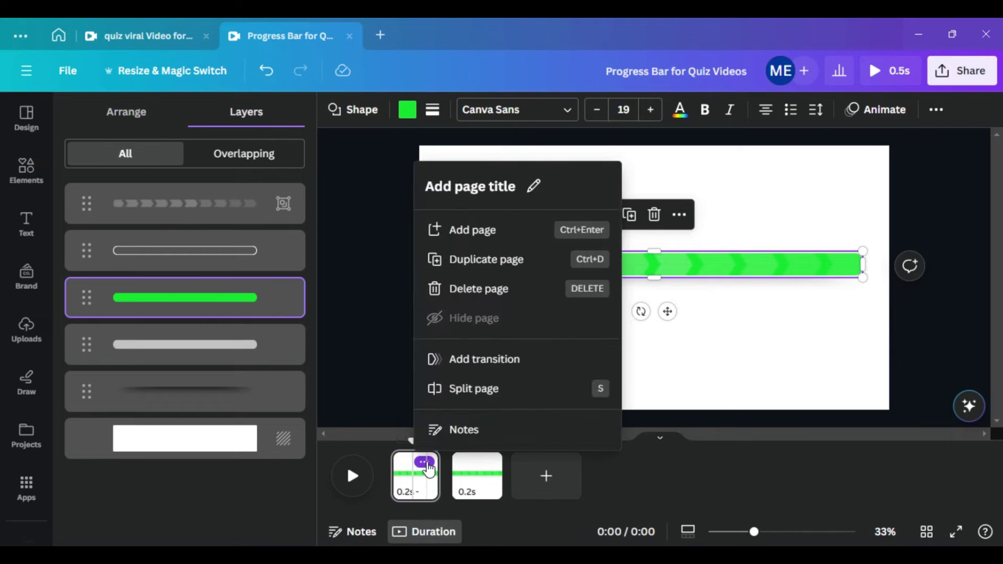
click(465, 261)
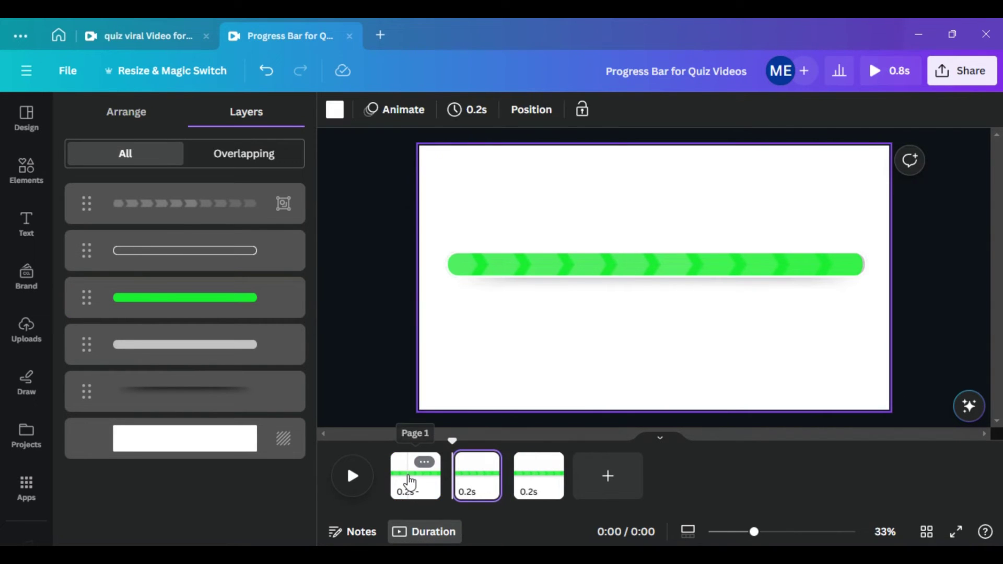
click(409, 480)
click(243, 314)
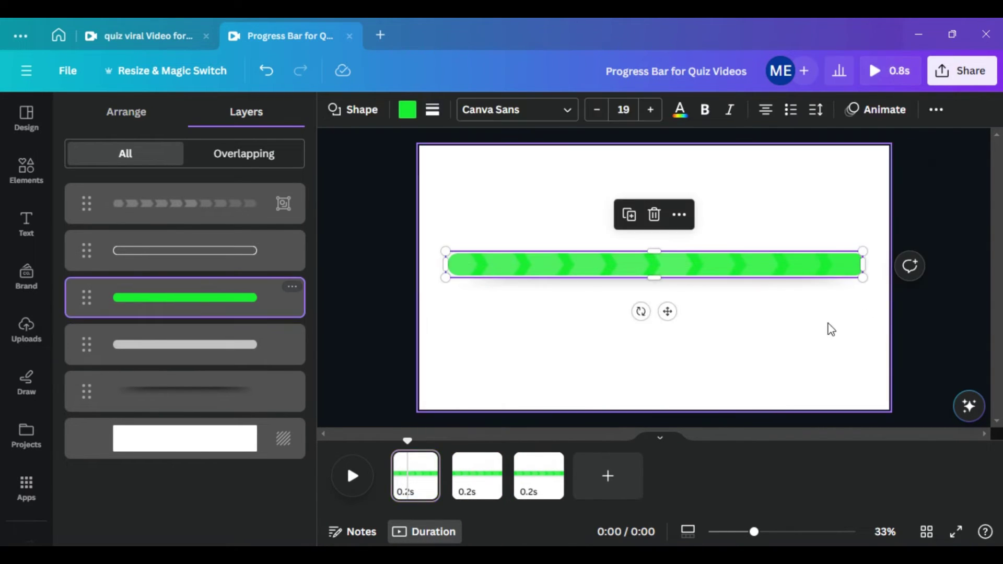
drag(865, 267, 856, 265)
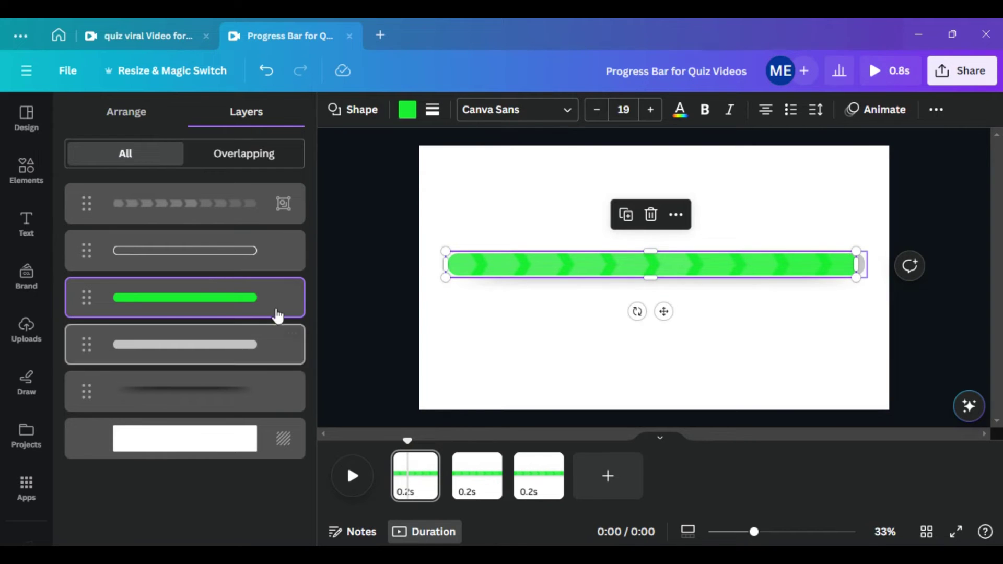
Add another copy of the first page and take one more small increment off the green fill's right end.
click(424, 463)
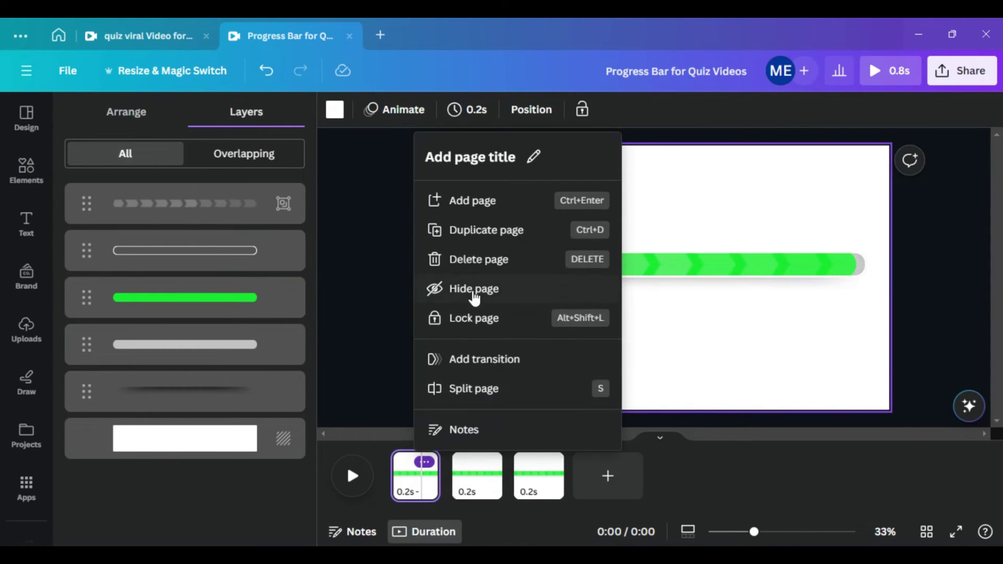
click(472, 232)
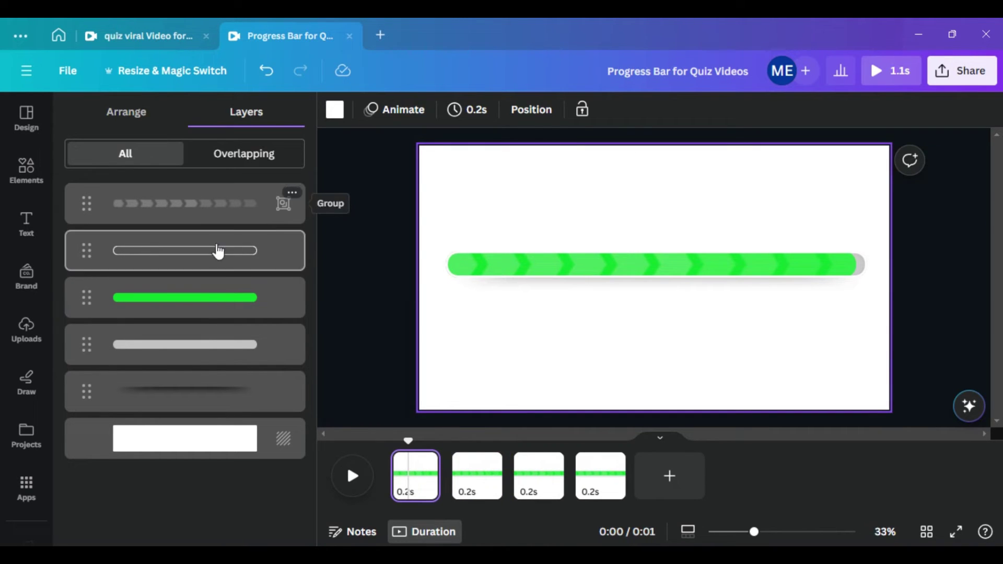
click(220, 307)
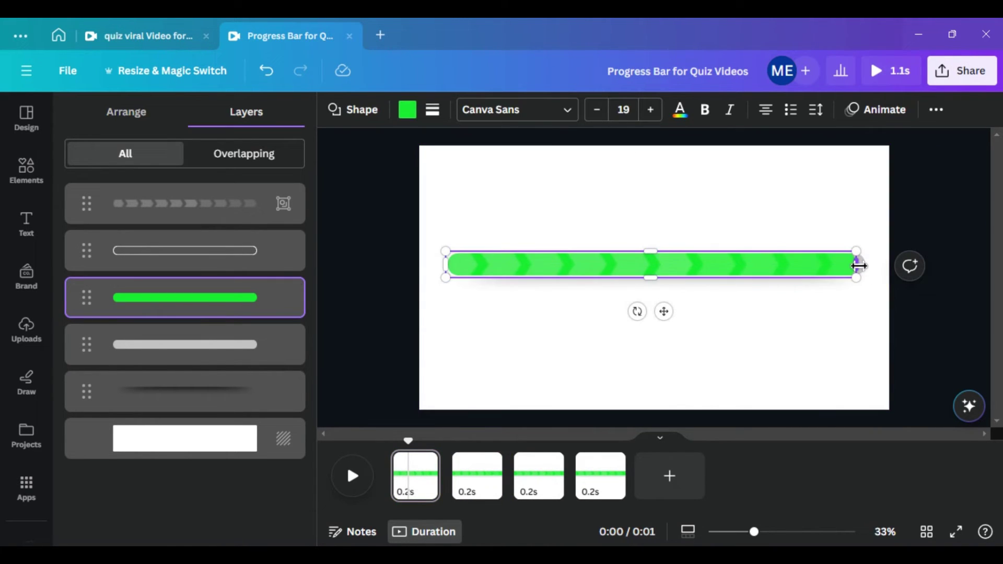
drag(856, 265, 852, 265)
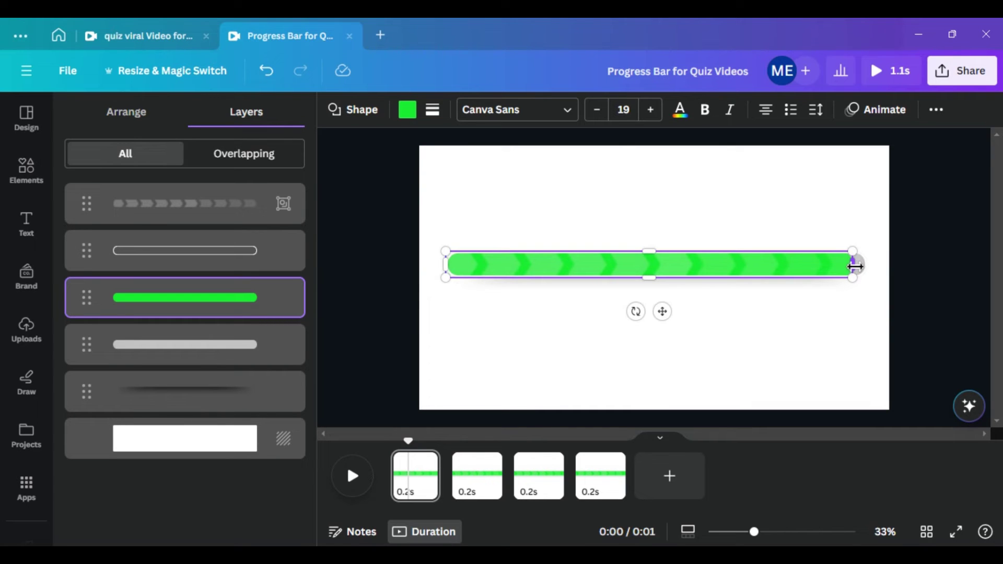
Create a fourth duplicate of the first page and shorten its green fill to just past the last arrow.
click(424, 462)
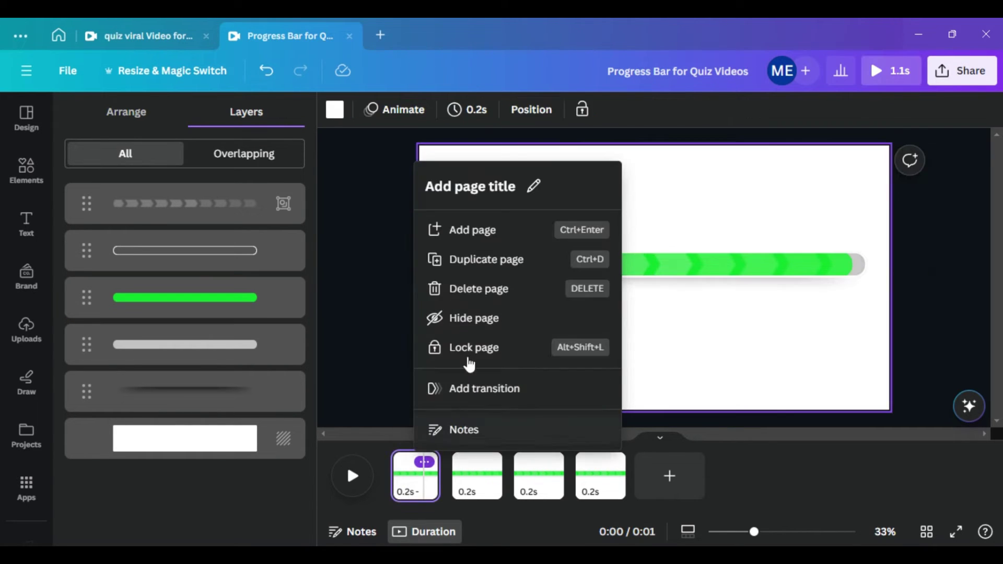
click(472, 264)
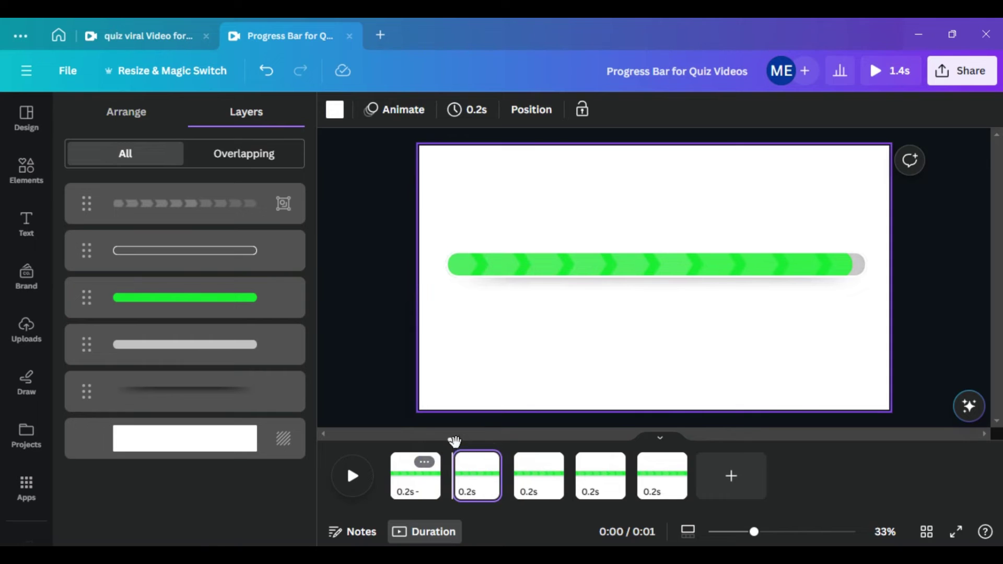
click(411, 487)
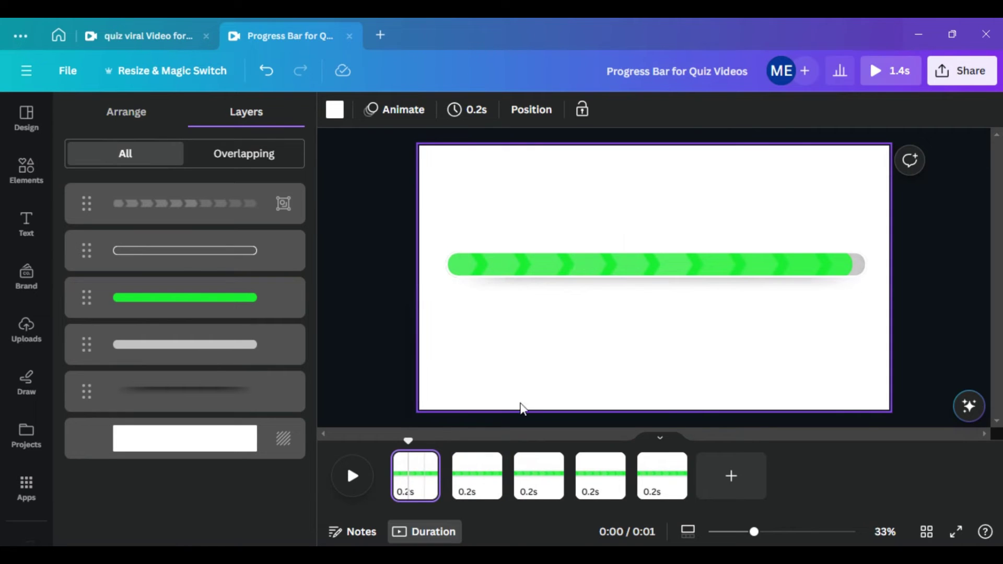
click(265, 307)
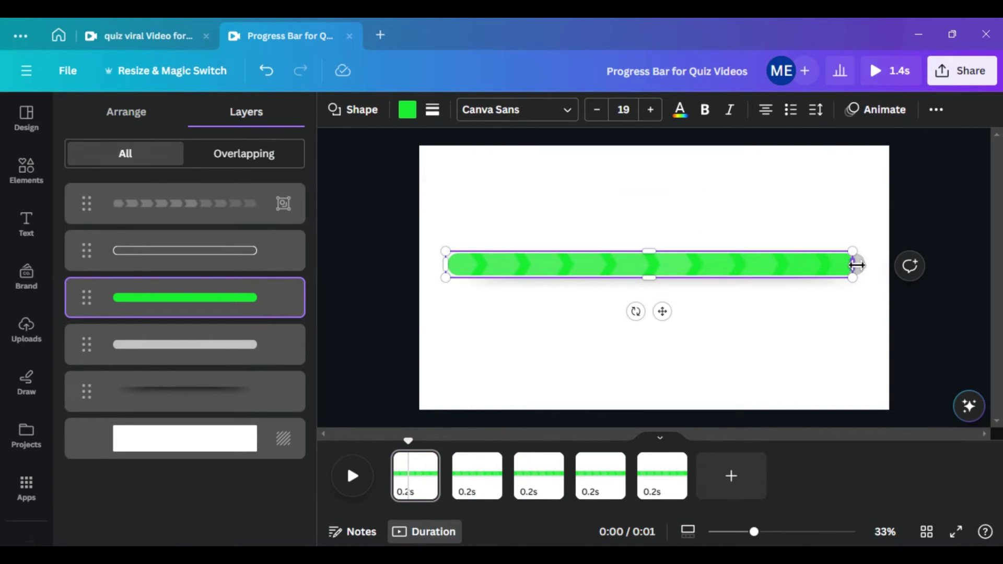
drag(857, 266, 848, 265)
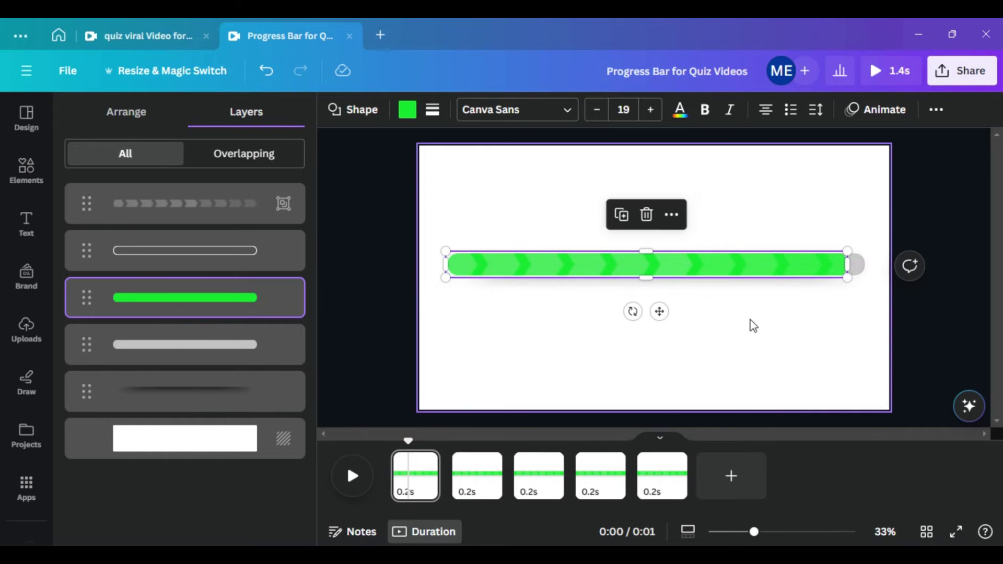
Repeatedly duplicate the first page and shorten its green fill in small increments until it ends at the eighth arrow.
click(424, 461)
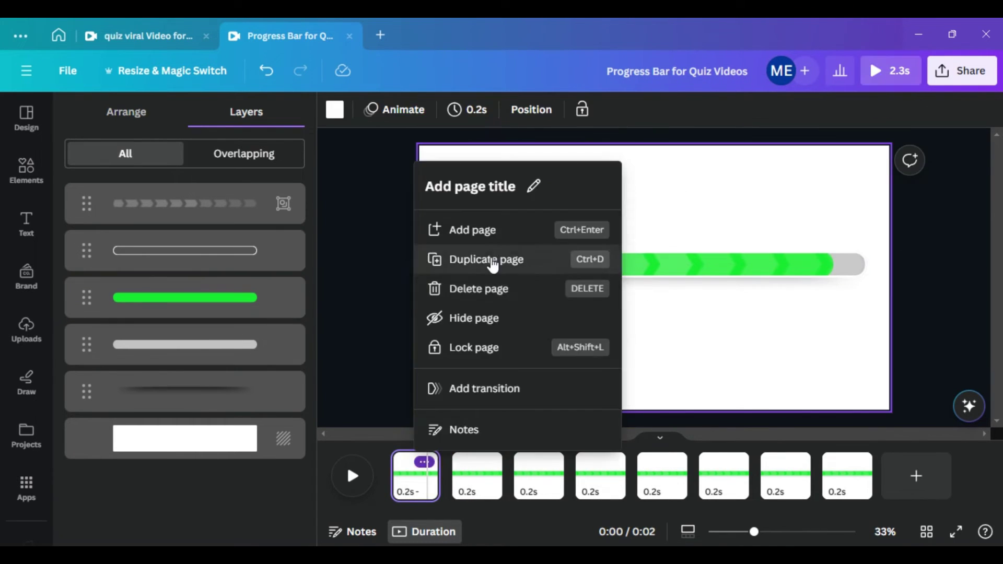
click(493, 260)
click(424, 462)
click(486, 259)
click(424, 462)
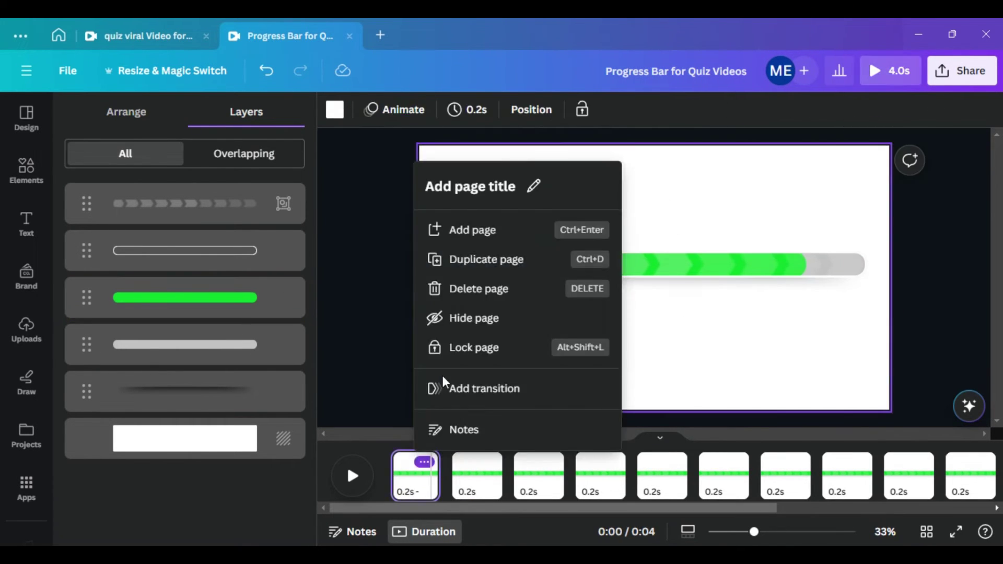
click(486, 259)
click(268, 298)
click(424, 462)
click(476, 260)
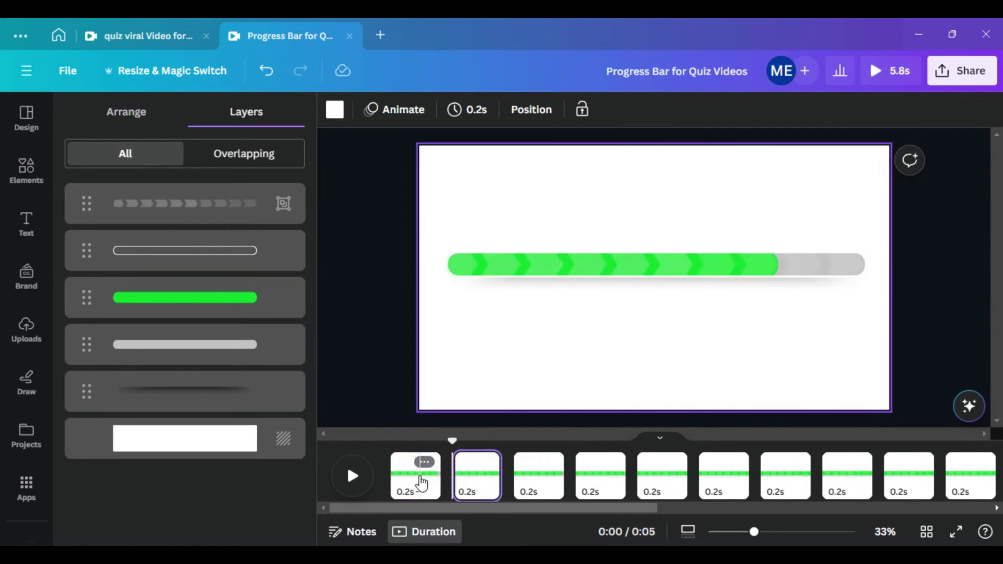
Continue duplicating the first page and shortening its green fill until it ends just past the seventh arrow.
click(425, 462)
click(477, 259)
click(424, 462)
click(477, 260)
click(246, 307)
drag(778, 264, 739, 265)
click(424, 461)
click(246, 298)
click(424, 461)
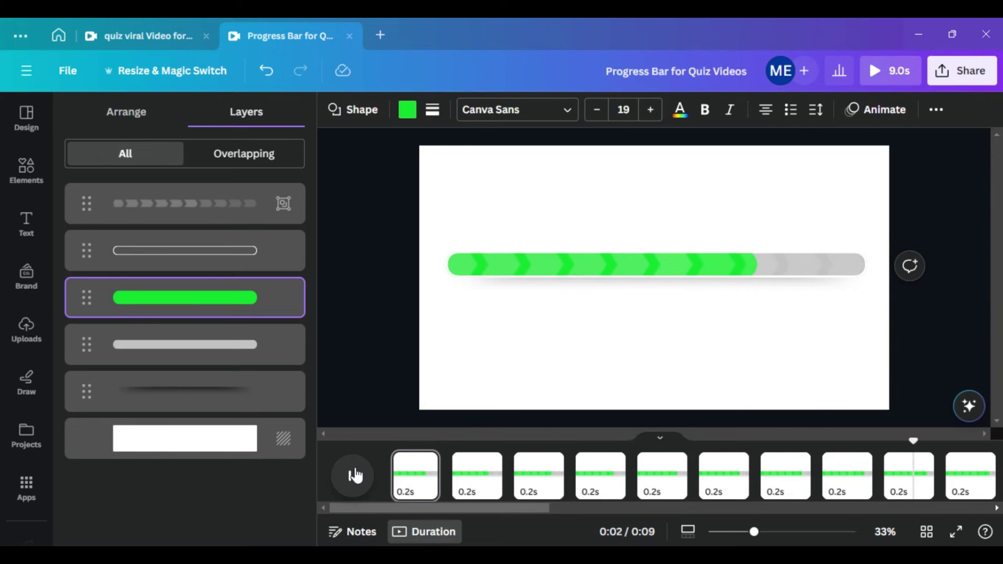
Keep adding first-page duplicates with a progressively shorter green fill until it ends just past the fourth arrow.
click(409, 484)
click(235, 302)
drag(757, 264, 649, 268)
click(420, 478)
click(235, 298)
click(423, 488)
click(280, 307)
click(424, 462)
click(447, 261)
click(246, 297)
click(416, 491)
click(235, 298)
click(424, 462)
click(504, 262)
click(416, 491)
click(235, 298)
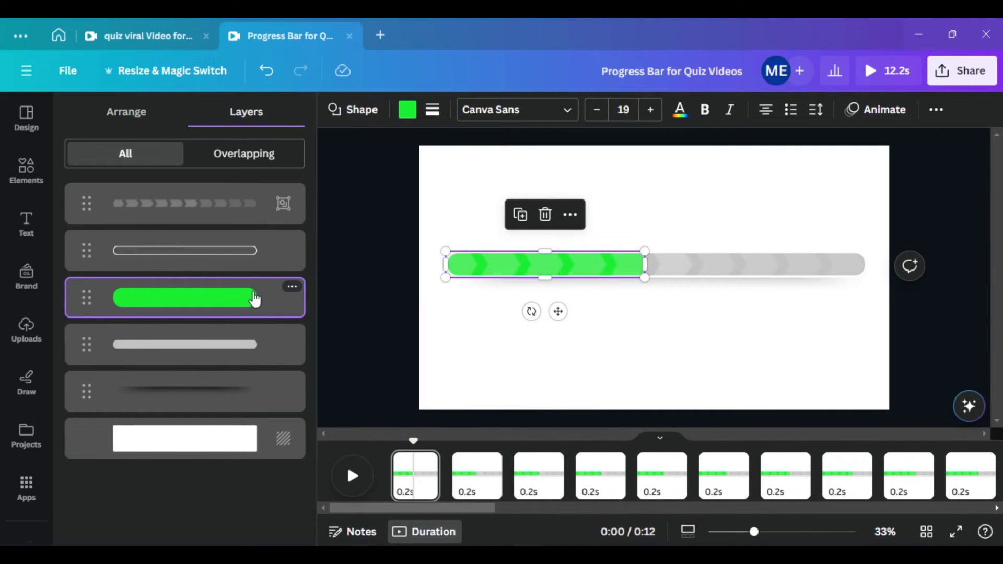
Change the first page's fill bar from green to yellow.
click(407, 109)
click(200, 204)
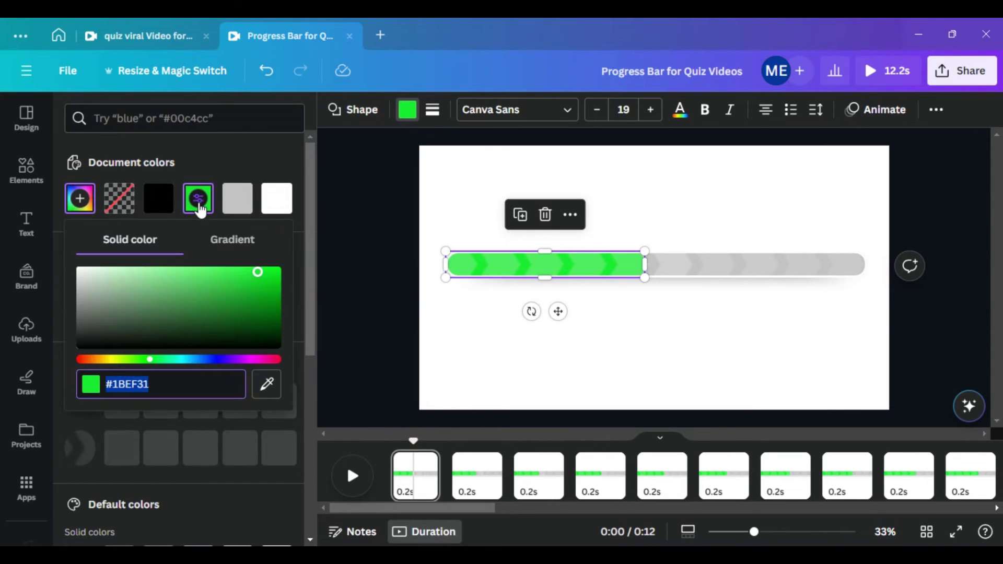
drag(117, 360, 109, 359)
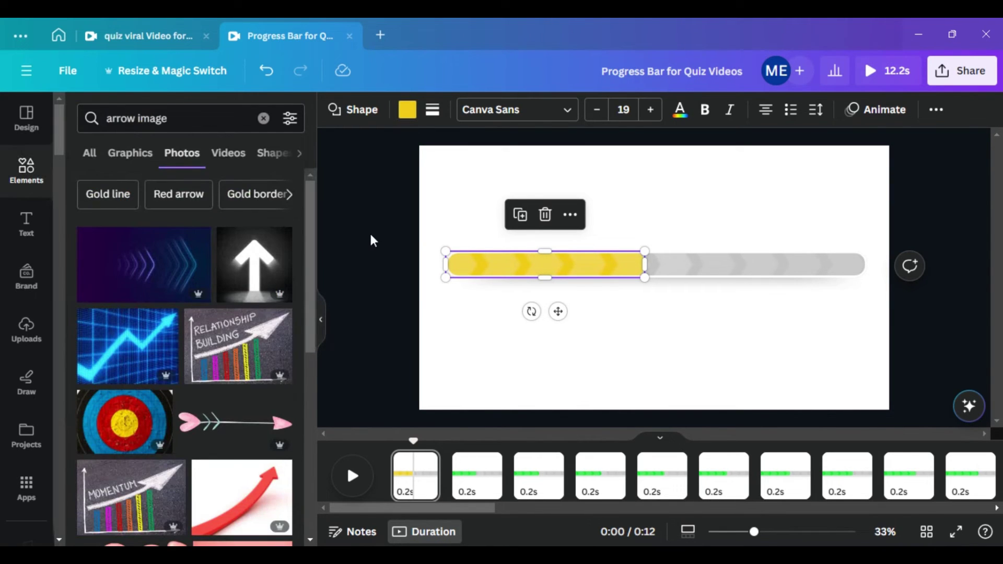
Duplicate the yellow first page, shorten its yellow fill slightly, and check it against the second and third pages.
mouse_move(427, 467)
click(424, 463)
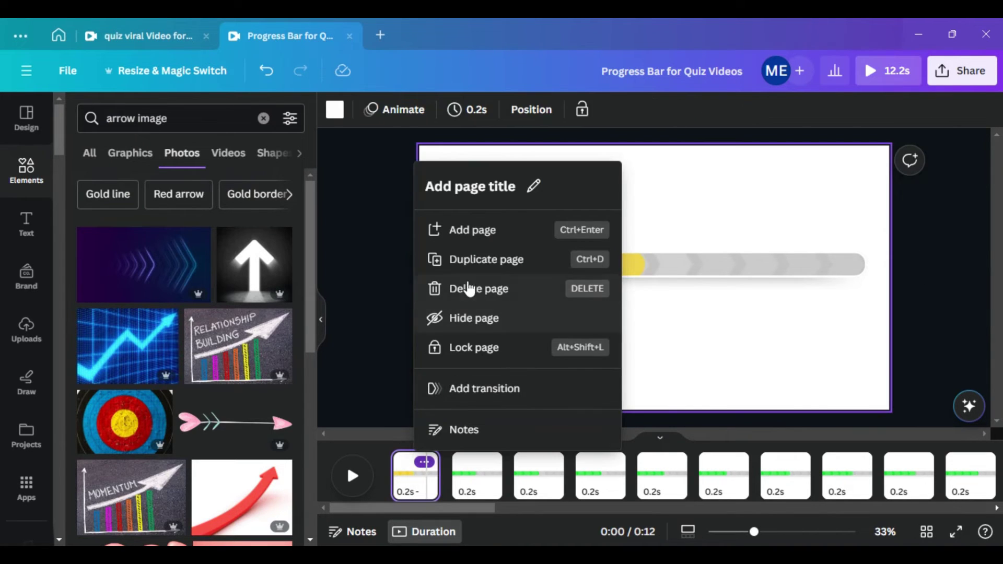
key(ctrl+d)
click(409, 483)
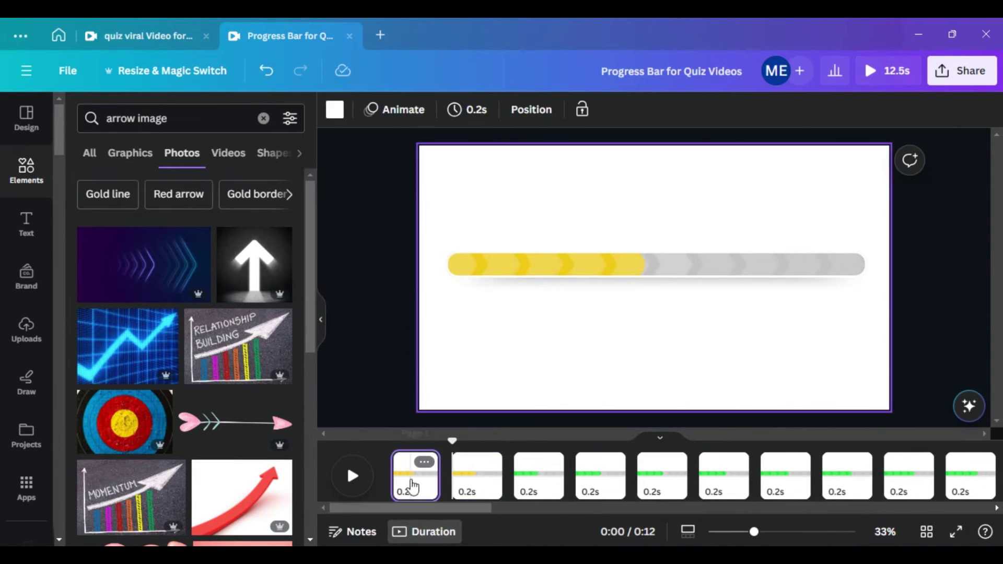
click(349, 109)
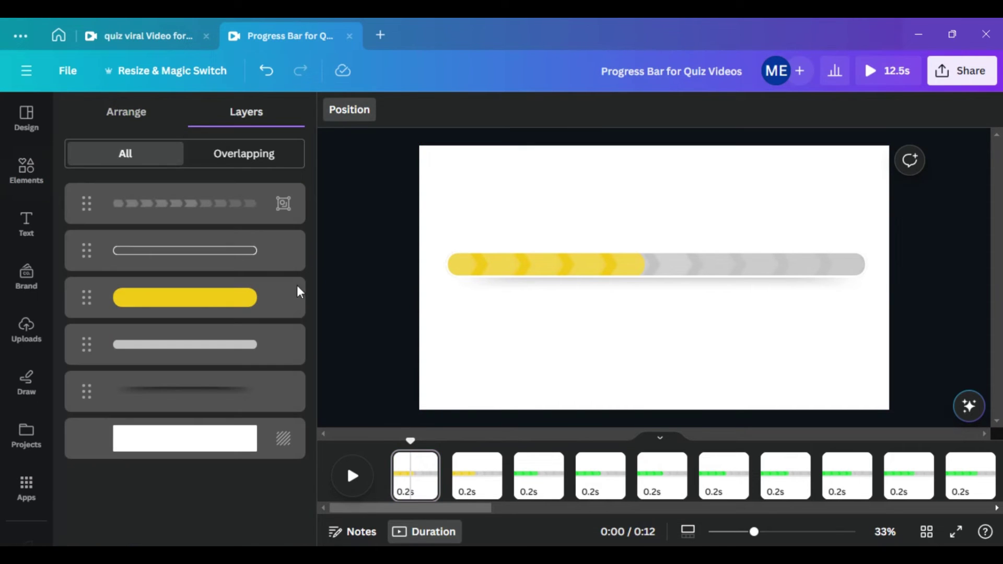
click(246, 298)
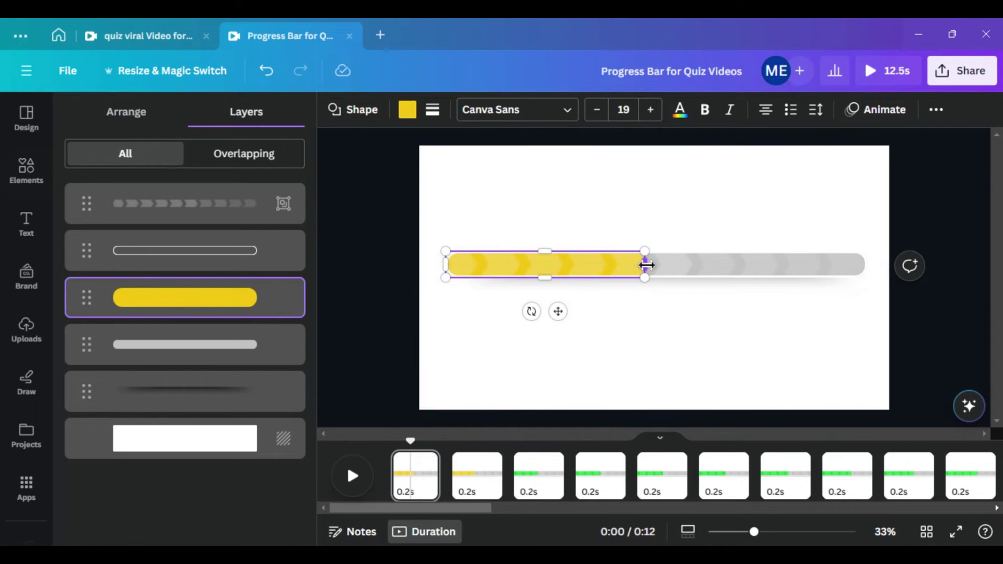
drag(647, 265, 643, 267)
click(480, 475)
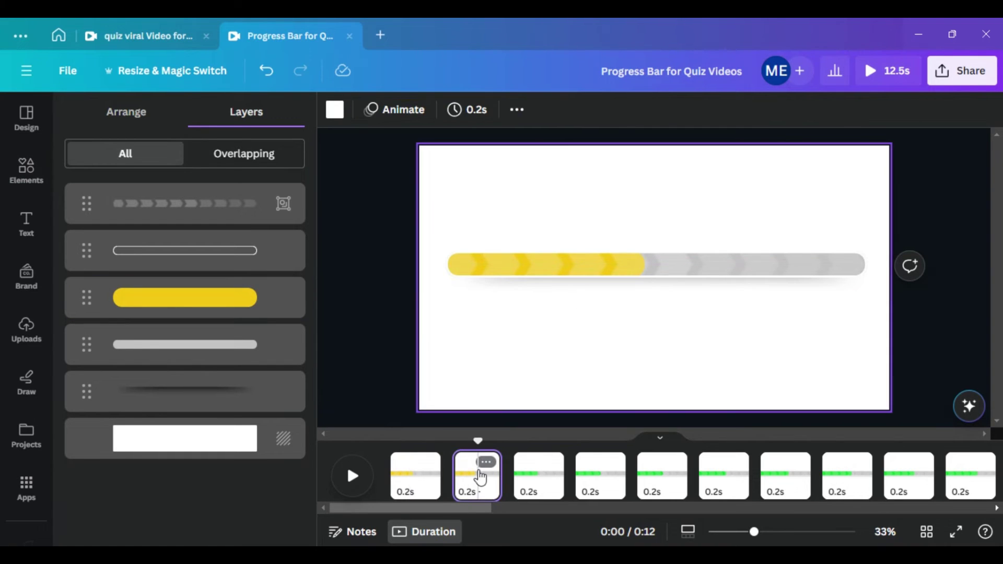
click(534, 485)
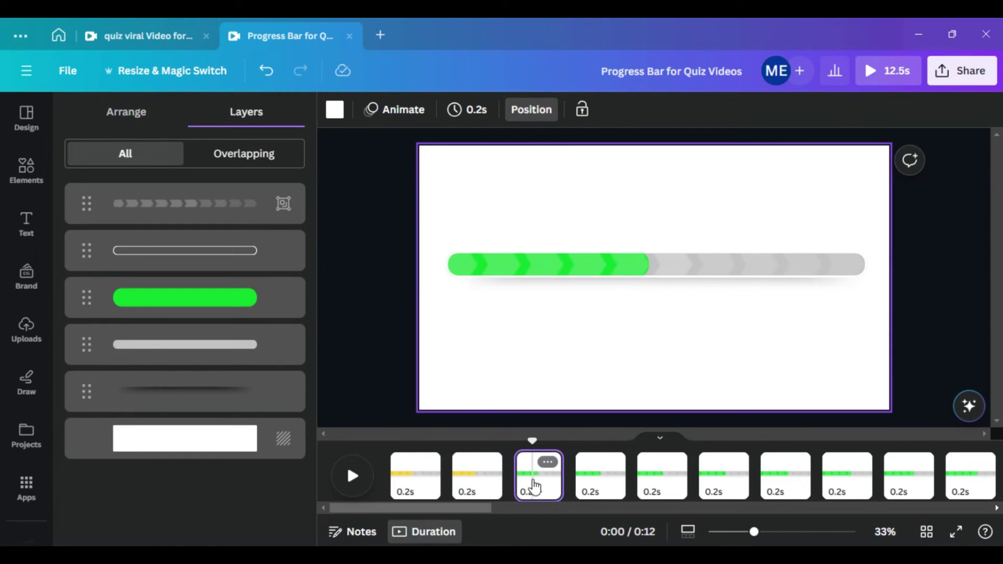
Keep duplicating the yellow first page and shortening its fill until it ends just past the third arrow.
click(480, 486)
click(416, 490)
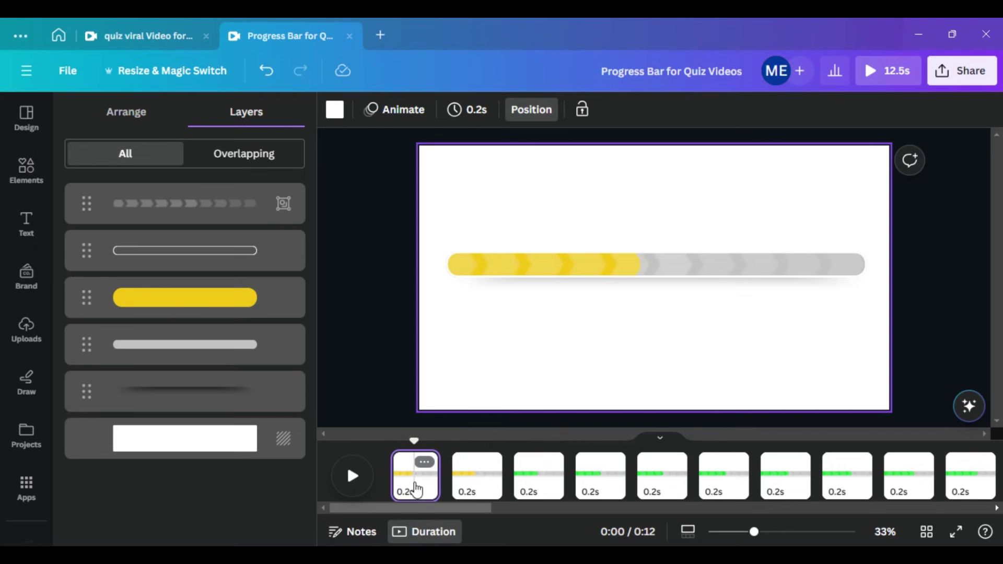
click(426, 463)
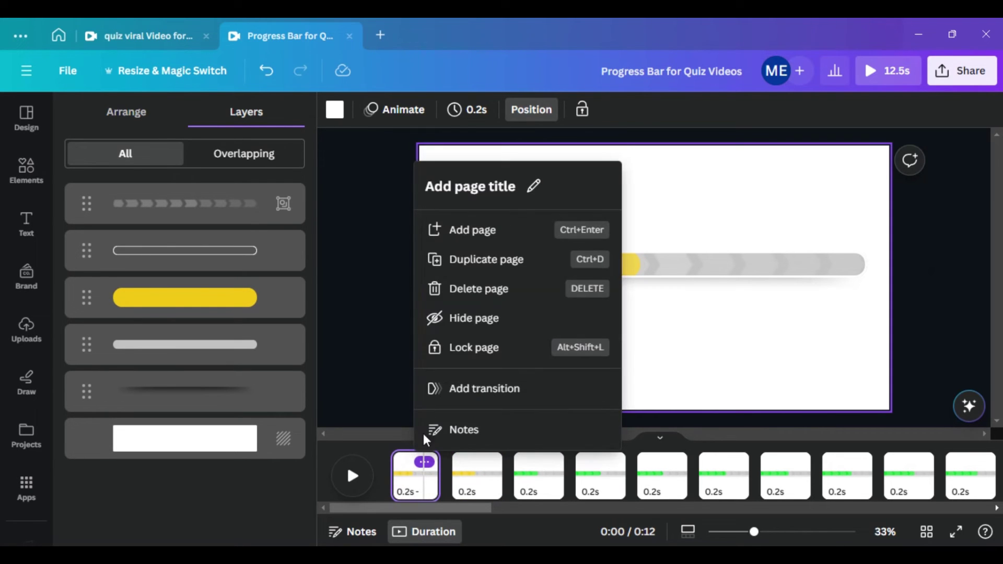
click(465, 259)
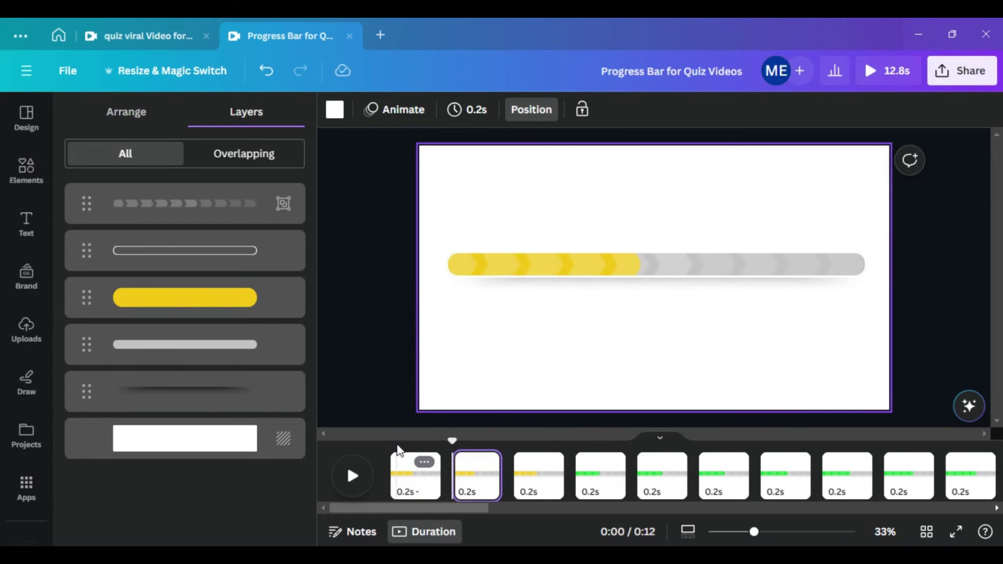
click(424, 462)
click(517, 264)
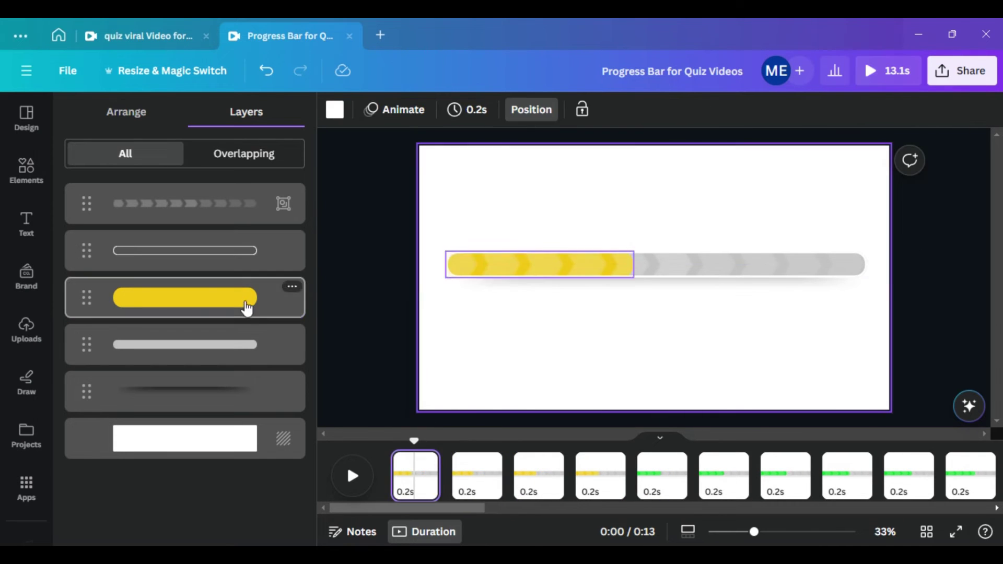
click(424, 462)
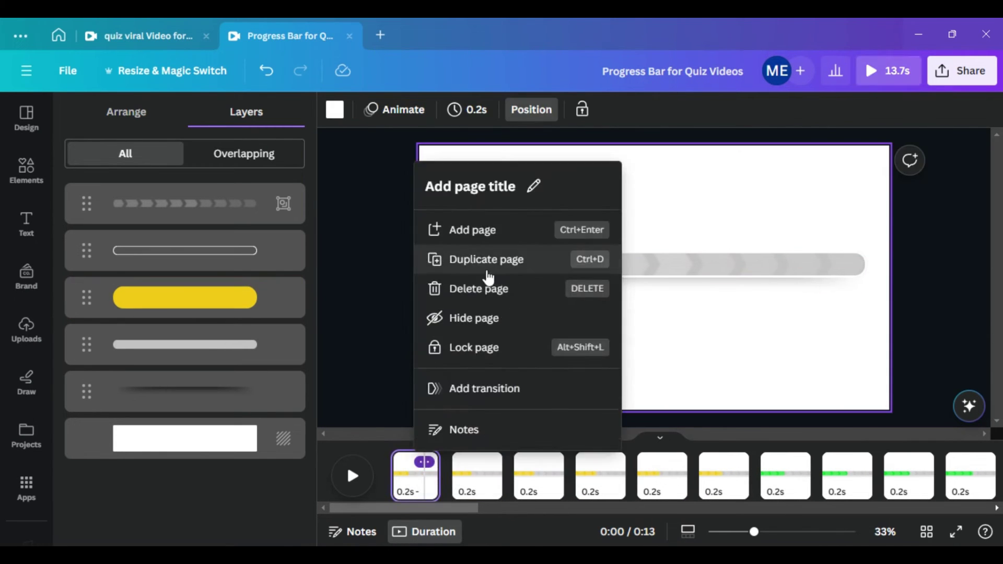
click(520, 278)
click(416, 476)
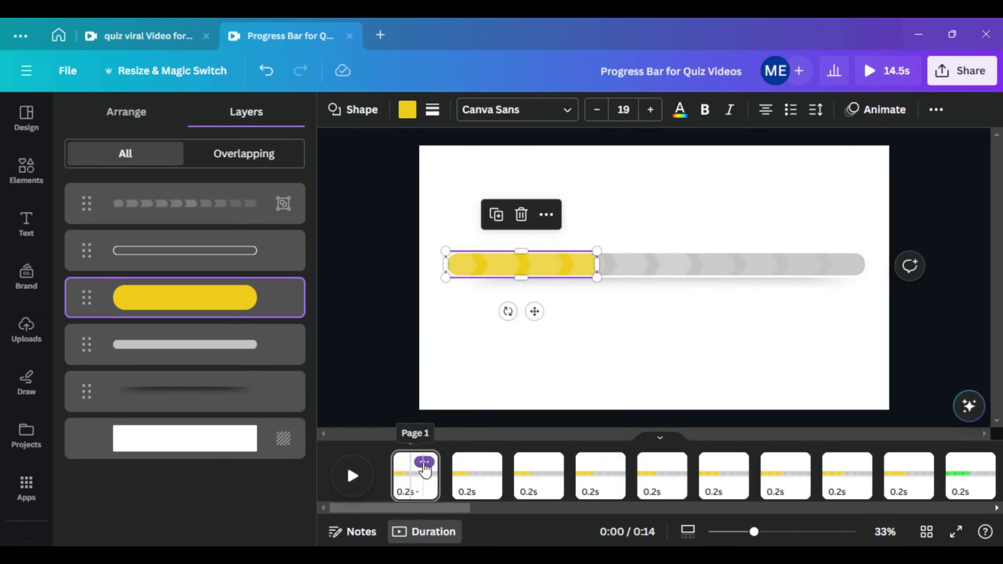
Continue adding first-page duplicates with a progressively shorter yellow fill until it ends just before the third arrow.
click(234, 314)
click(424, 462)
click(534, 265)
drag(597, 264, 556, 264)
click(477, 475)
click(414, 478)
click(488, 420)
click(561, 264)
Duplicate the first page several more times, shortening the yellow fill each time until it ends at the start of the second arrow.
click(412, 473)
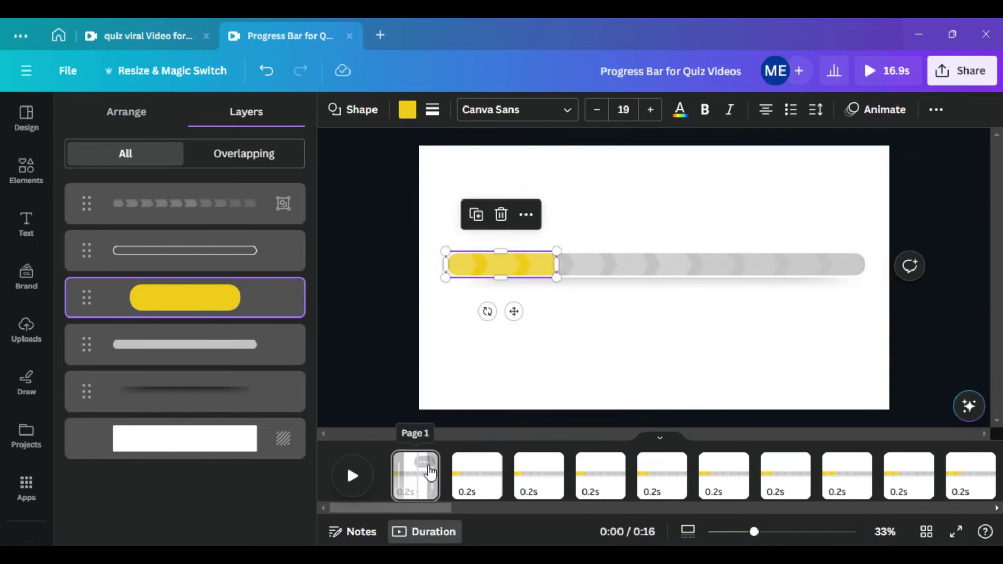
right_click(599, 302)
click(479, 233)
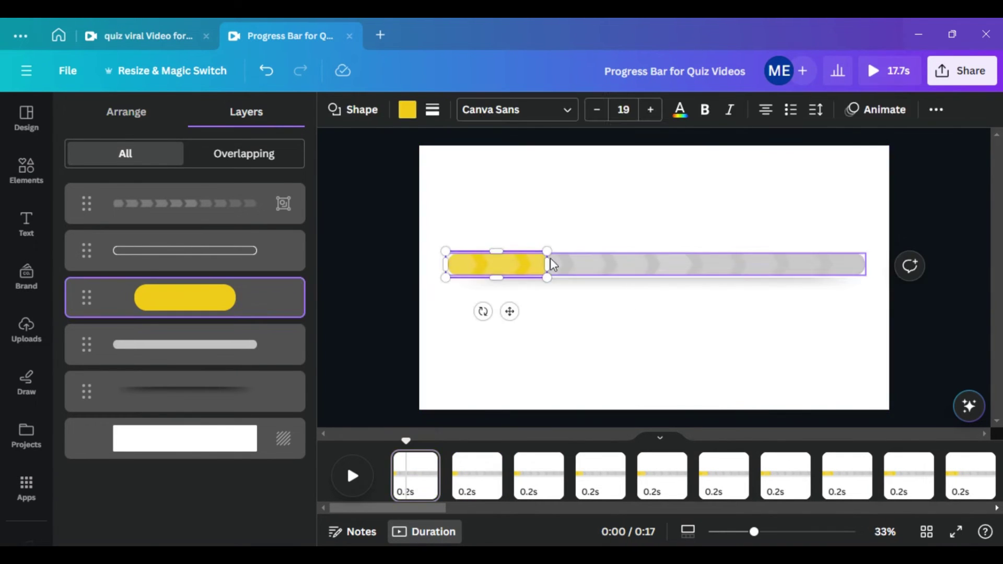
click(424, 461)
click(537, 261)
click(405, 485)
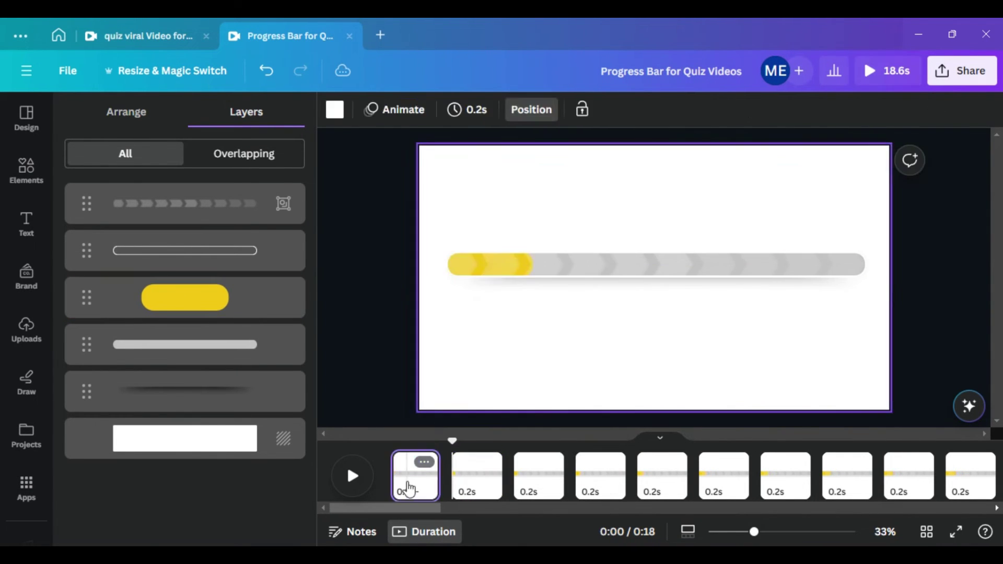
click(297, 289)
click(424, 477)
click(425, 461)
click(470, 287)
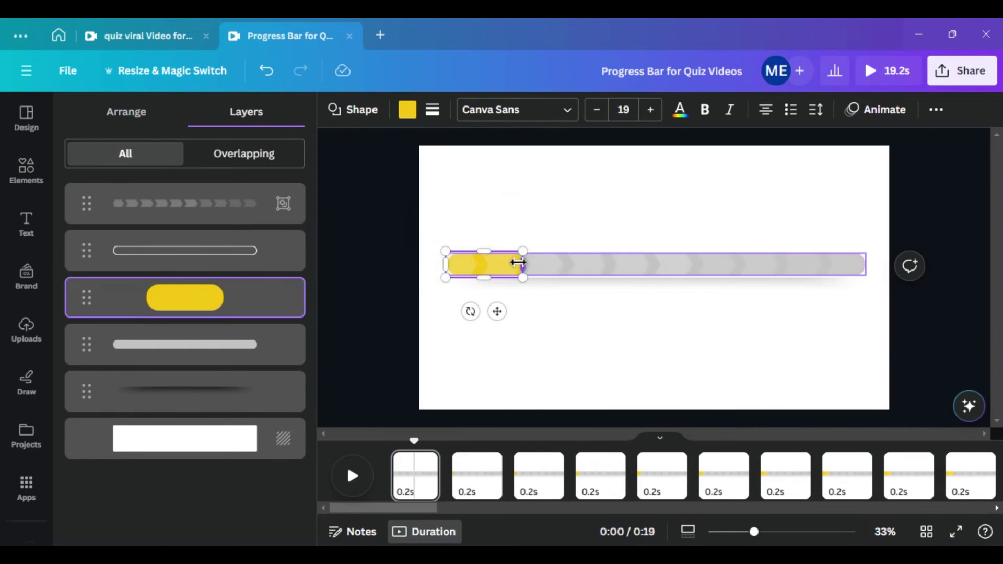
drag(528, 264, 518, 264)
Change the first page's fill bar color to red #EF1B1B.
click(408, 111)
click(276, 198)
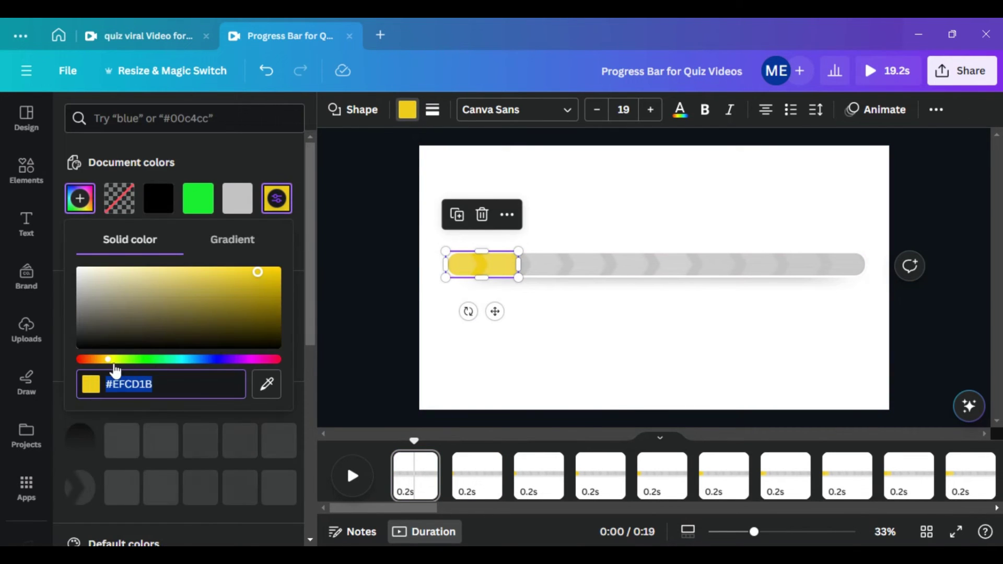
drag(99, 365, 80, 371)
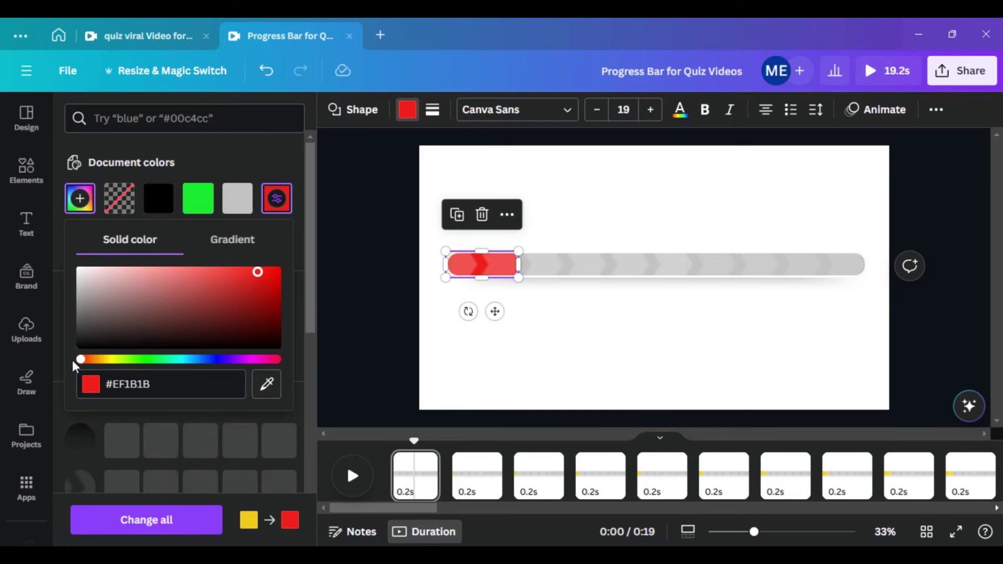
key(Escape)
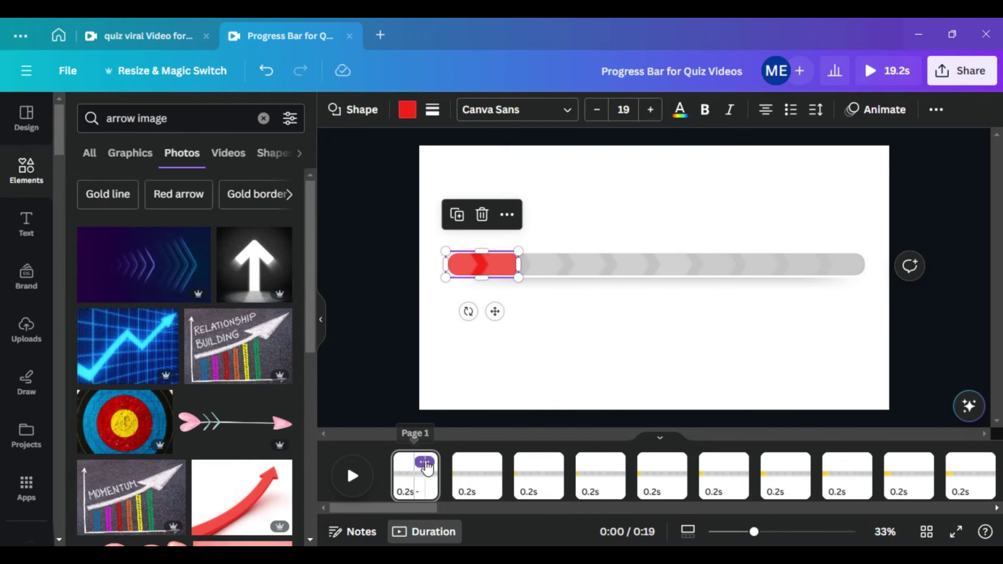
Duplicate the red first page and shorten the red fill on the first copy slightly.
click(385, 157)
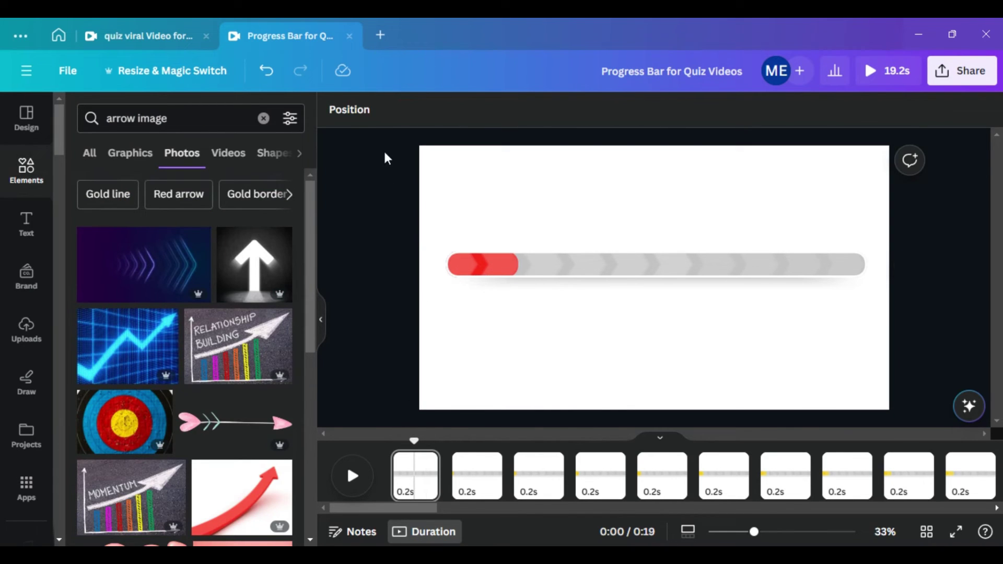
click(358, 111)
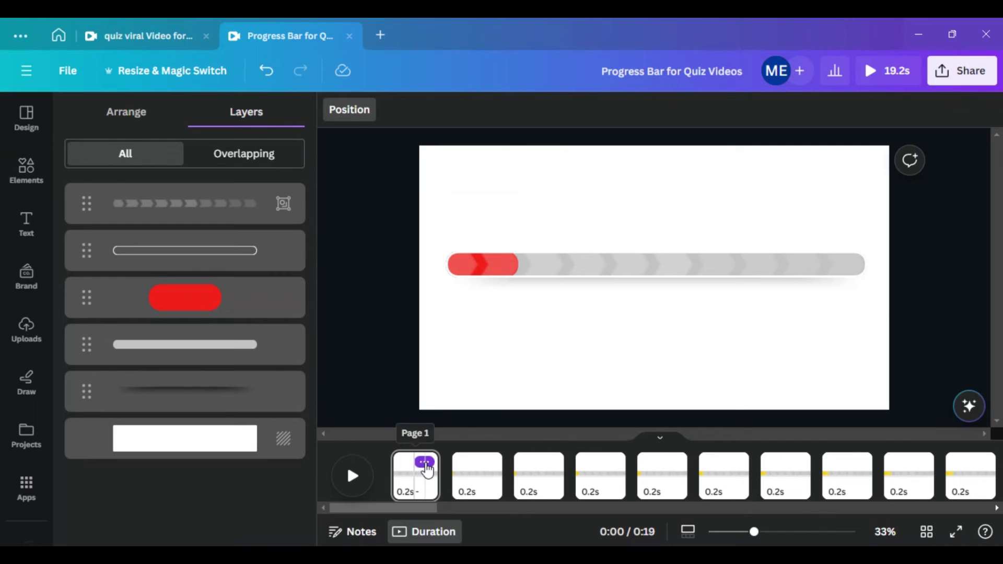
click(425, 463)
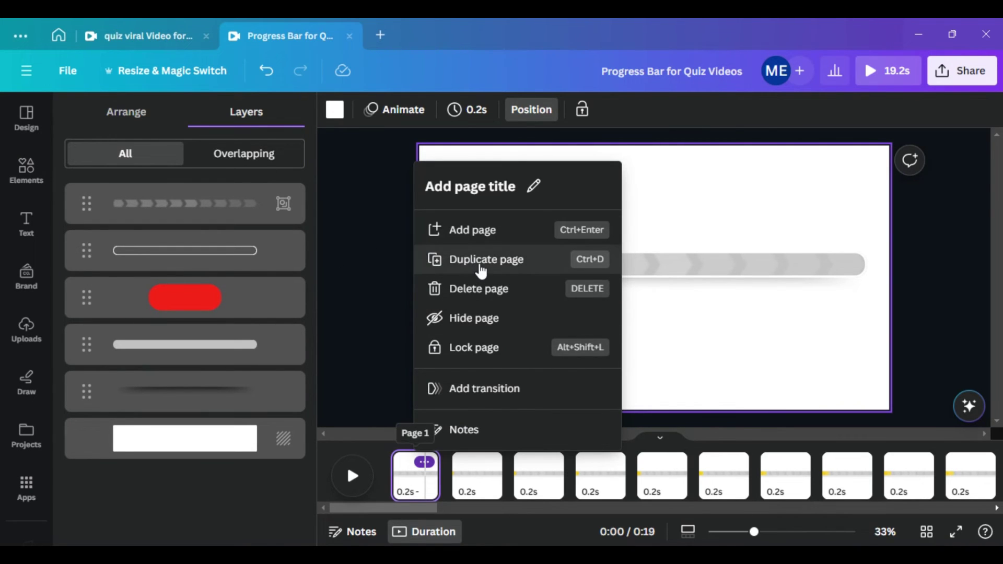
click(480, 269)
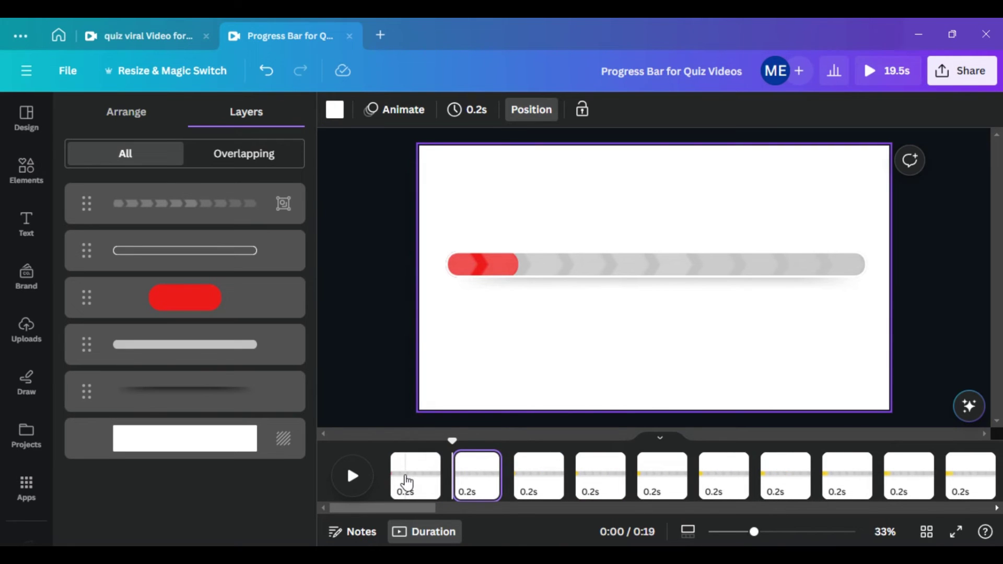
click(407, 481)
click(237, 306)
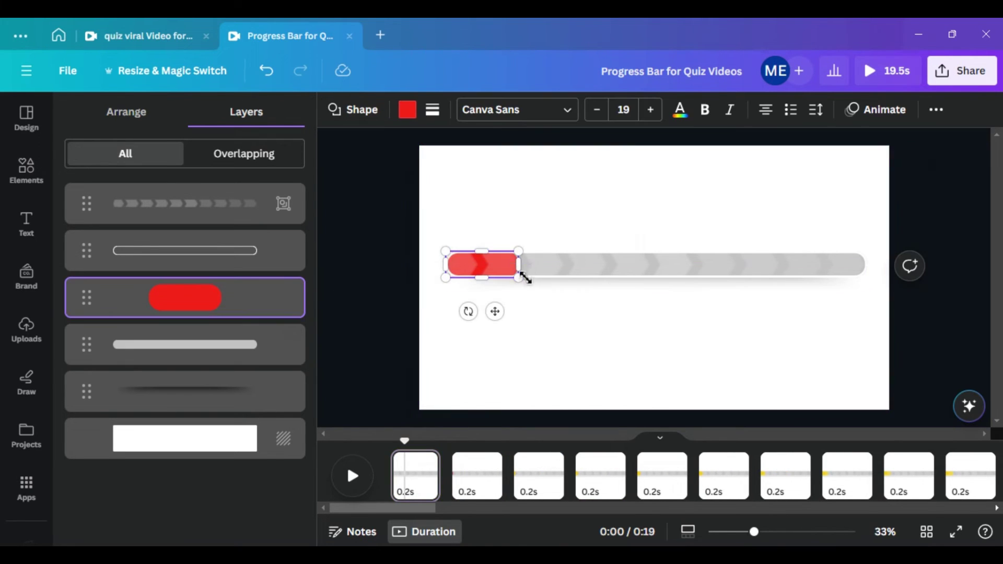
drag(519, 268, 513, 267)
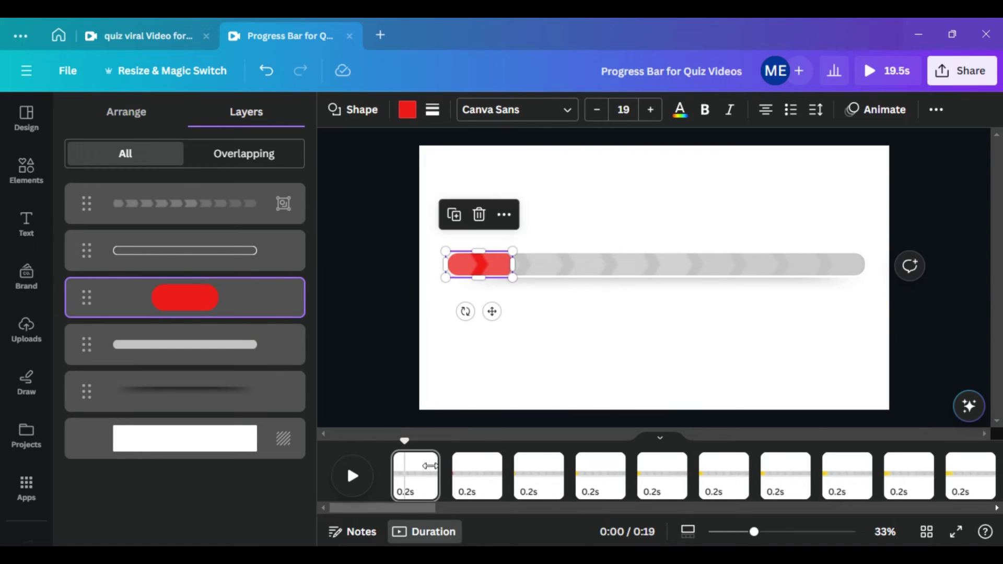
Continue duplicating the first page and shortening its red fill until it ends at the first arrow's tip.
click(425, 461)
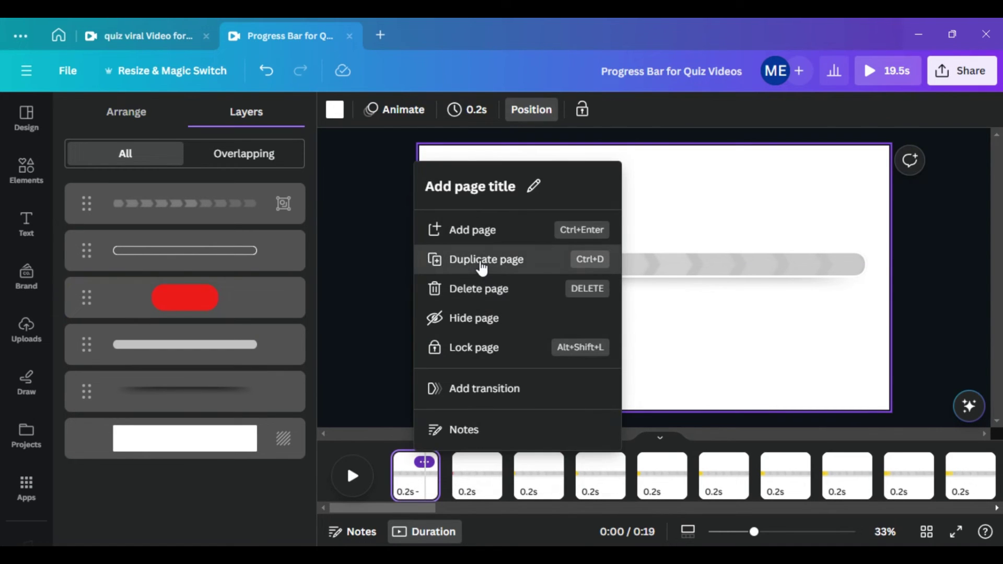
click(484, 266)
click(407, 487)
click(285, 301)
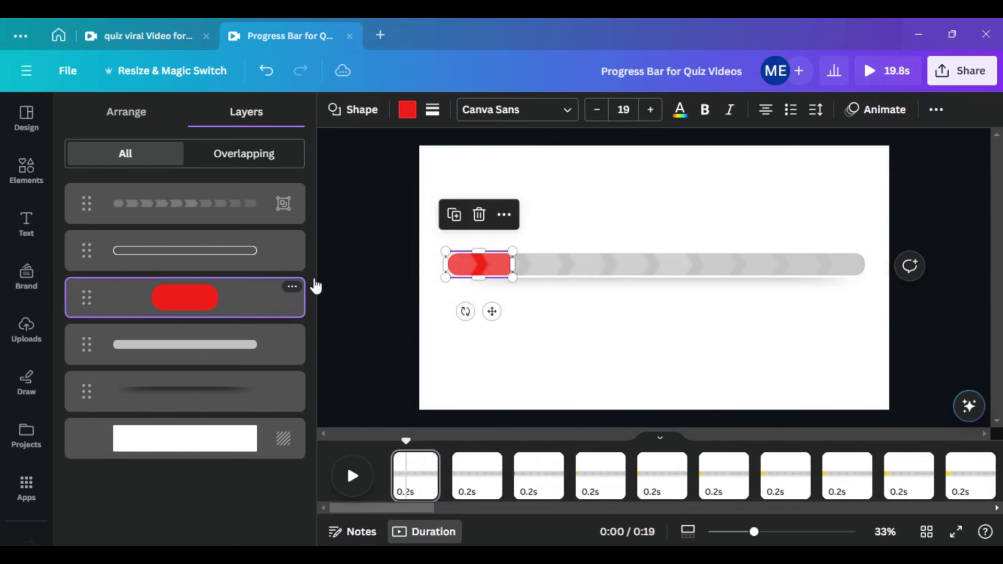
drag(514, 265, 490, 264)
click(423, 468)
click(477, 265)
click(417, 480)
click(473, 265)
click(416, 481)
click(473, 265)
click(424, 463)
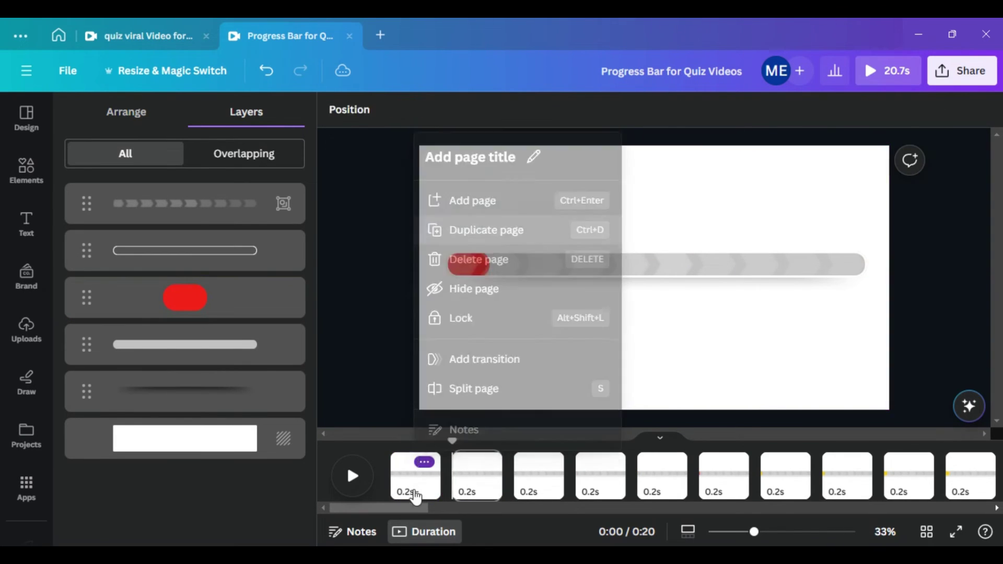
click(424, 462)
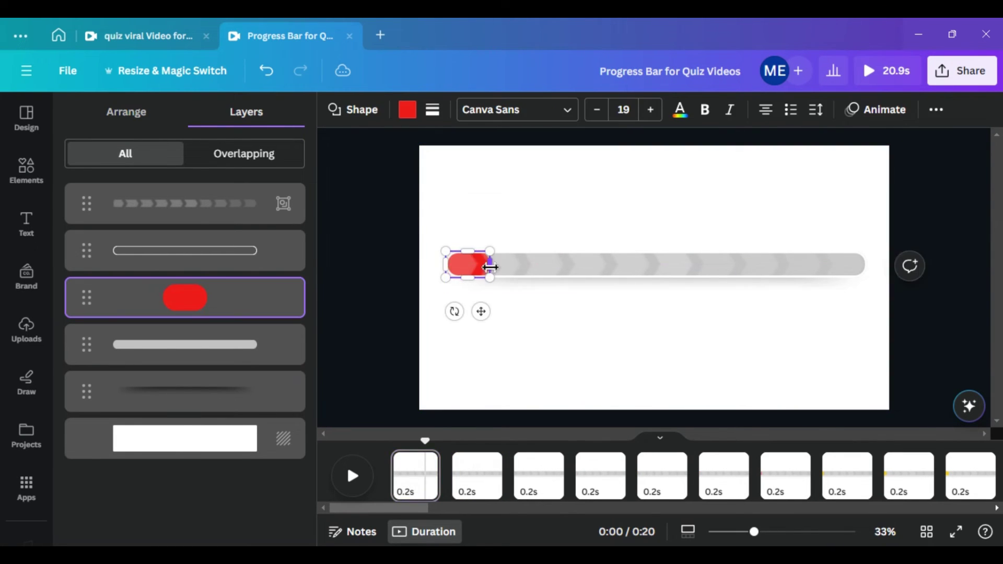
Keep adding first-page duplicates with a shorter red fill until only a small red end remains before the first arrow.
click(416, 480)
drag(490, 264, 464, 265)
click(424, 463)
click(485, 259)
click(463, 265)
click(417, 480)
click(462, 264)
click(416, 480)
click(424, 462)
click(480, 228)
click(460, 265)
click(351, 317)
Play the whole animation from the start, and set the duration of all pages to 0.1 seconds.
drag(413, 441, 394, 440)
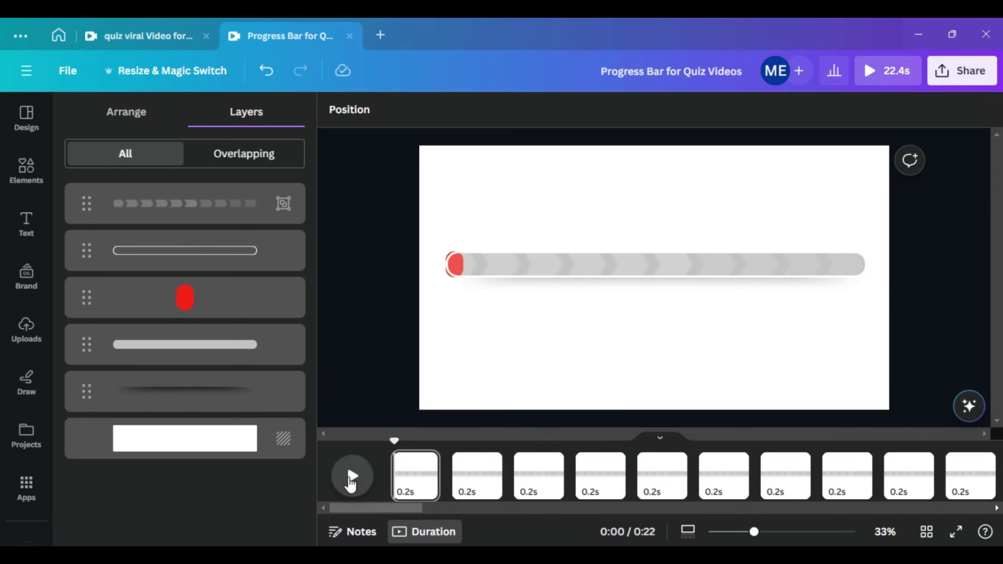
click(351, 477)
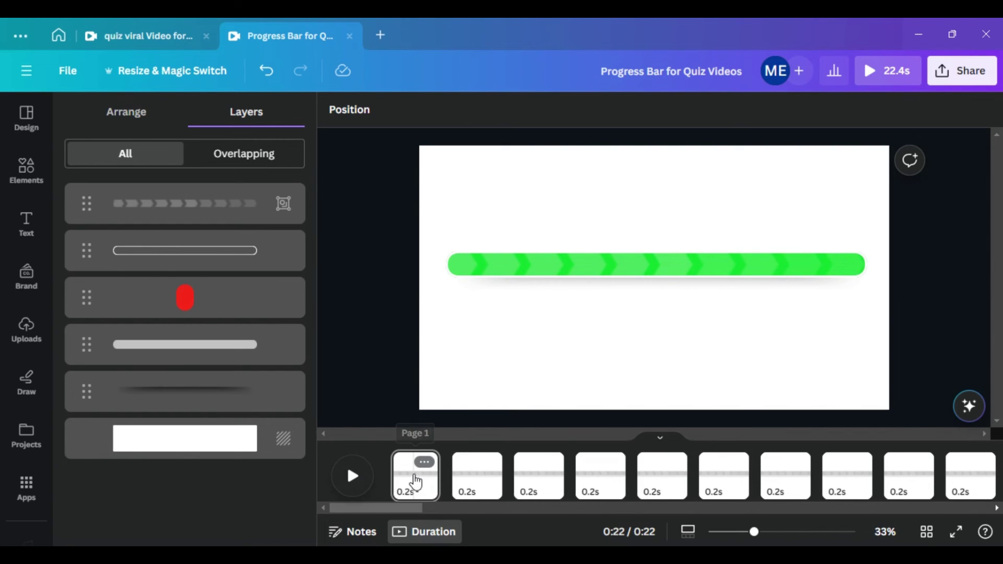
click(413, 478)
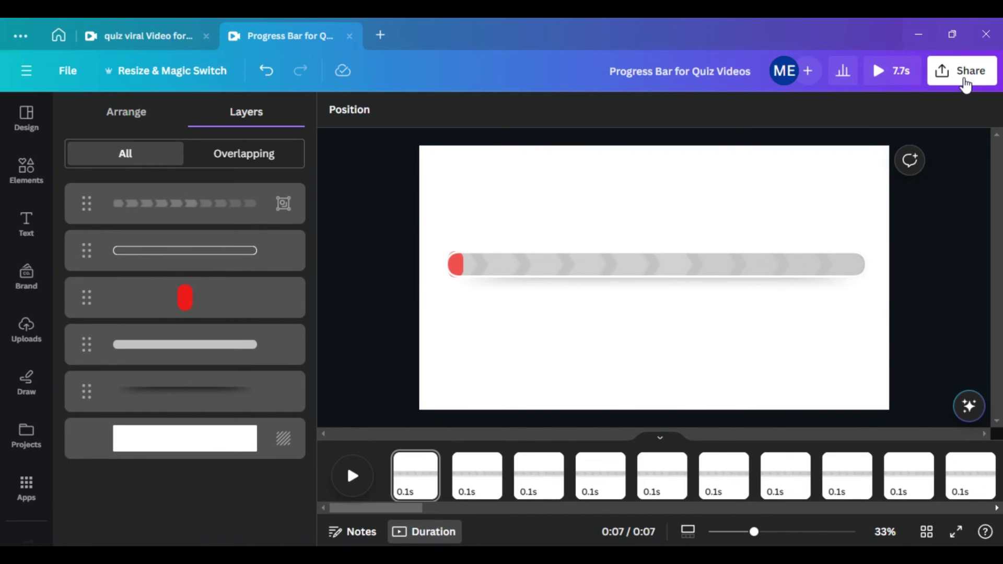
Download all pages of the design as one MP4 video at 1080p (HD) quality.
click(964, 81)
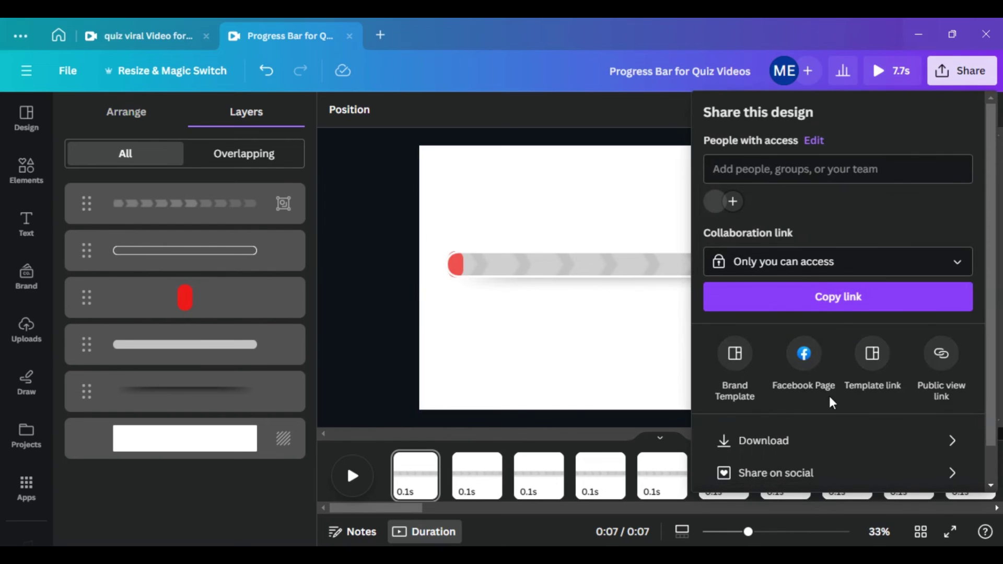
click(819, 447)
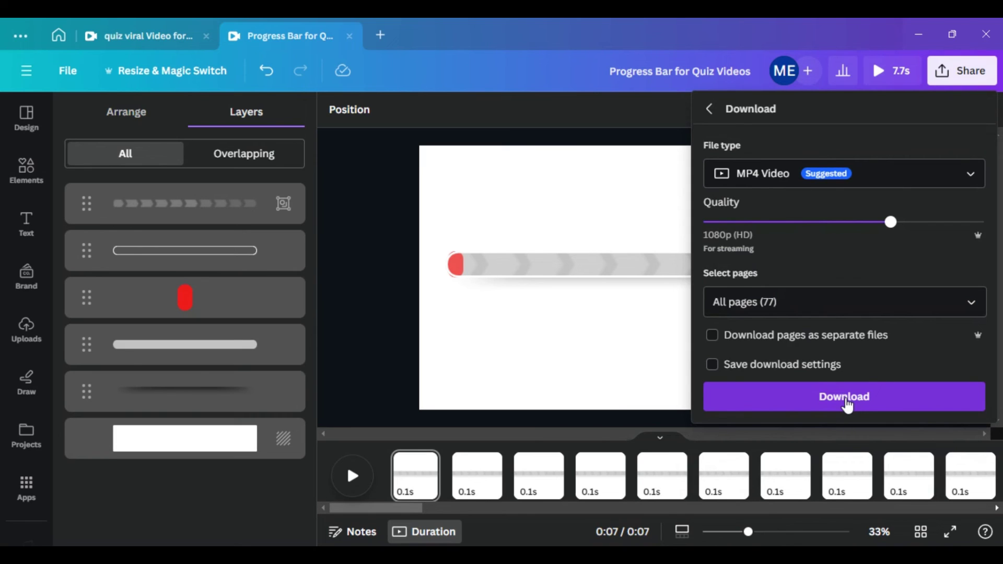
click(846, 398)
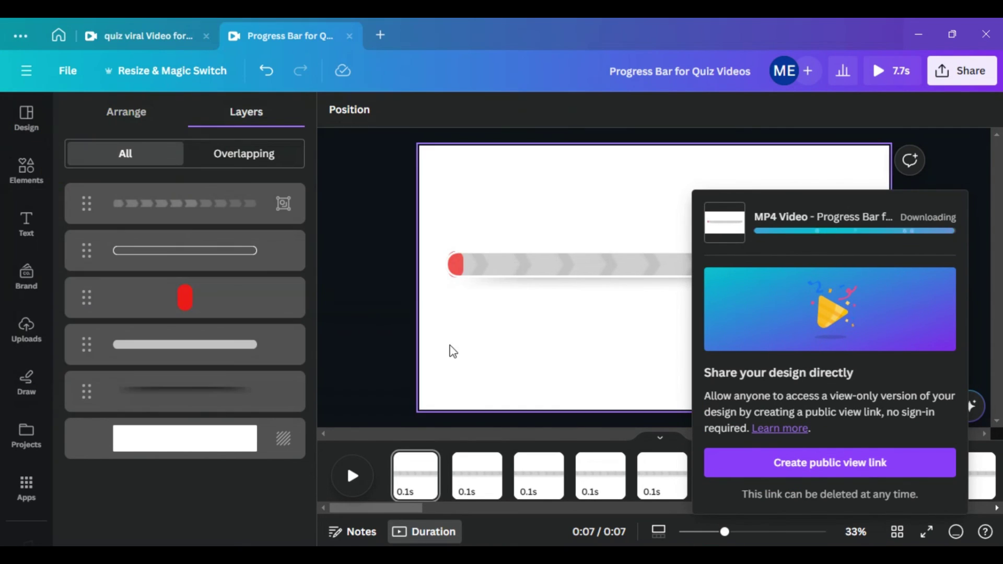
click(386, 239)
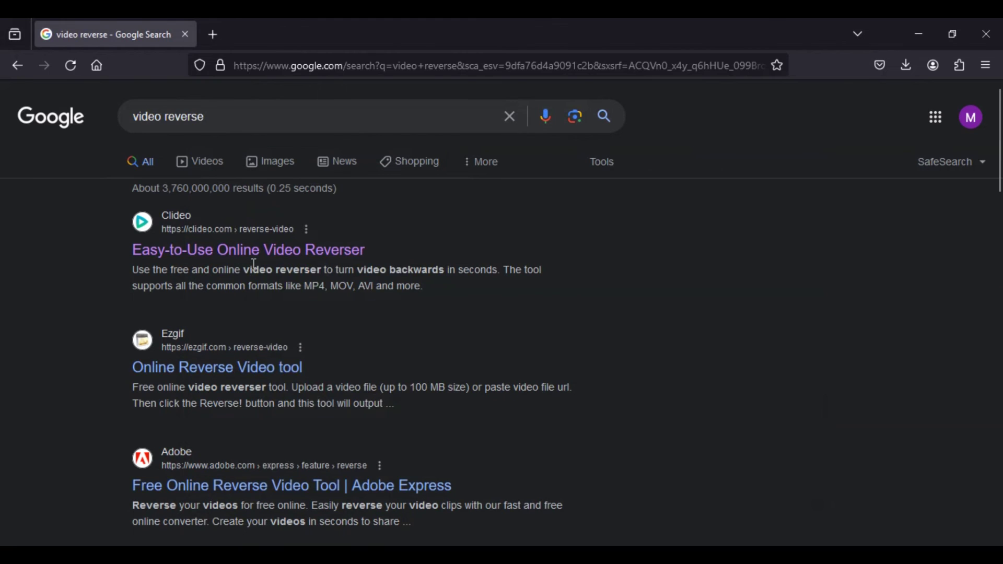
In Firefox, open Clideo's Easy-to-Use Online Video Reverser from the search results in a new tab.
right_click(238, 253)
click(304, 271)
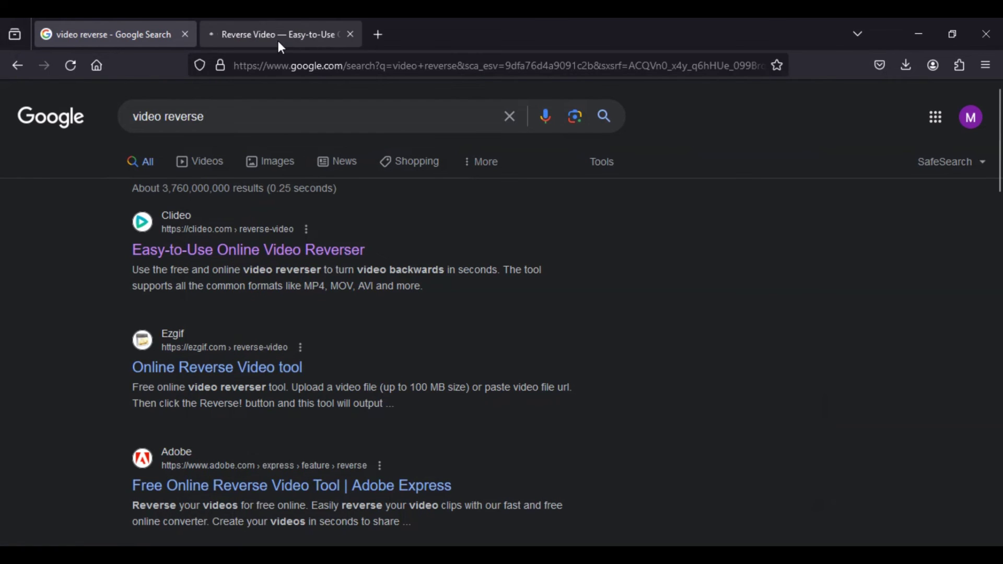
click(279, 42)
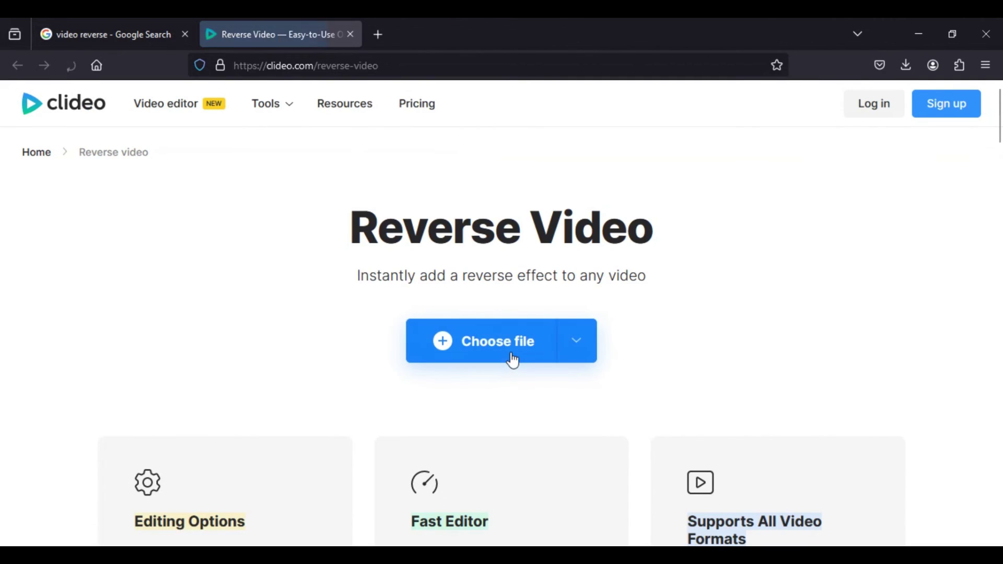
Upload progress-bar-for-quiz-videos_vVhcrvOH.mp4 from the Downloads folder to the Reverse Video tool.
click(512, 349)
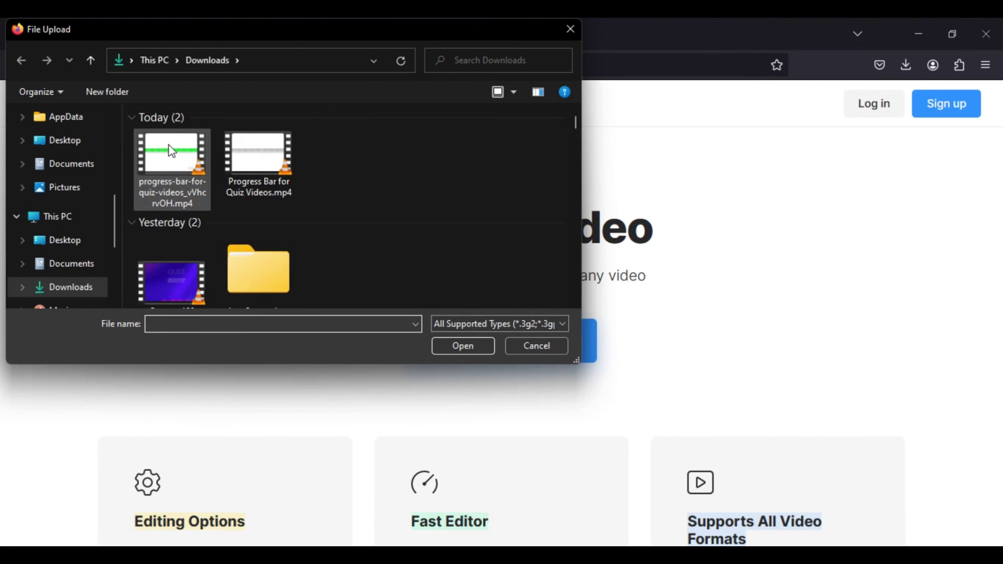
click(180, 157)
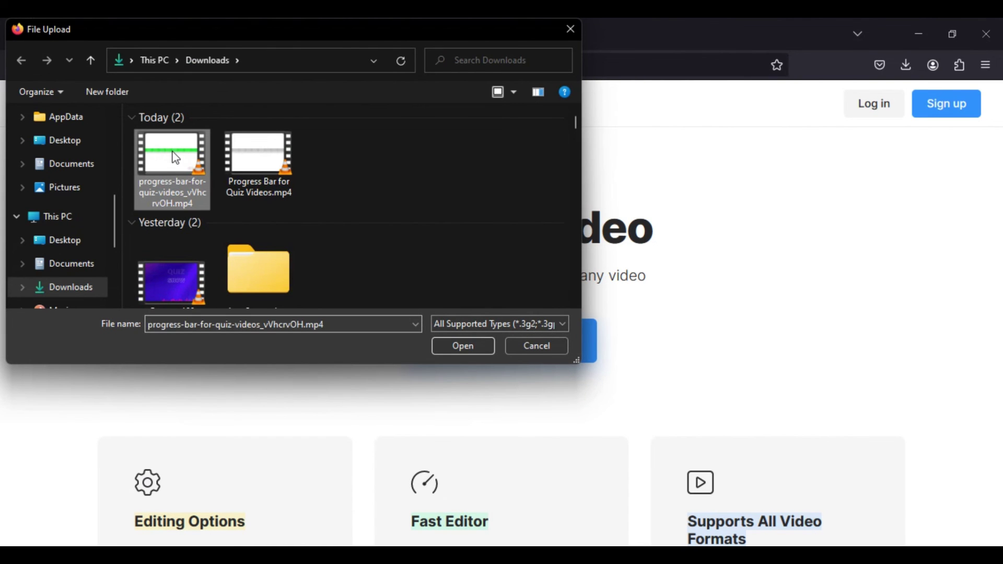
click(471, 345)
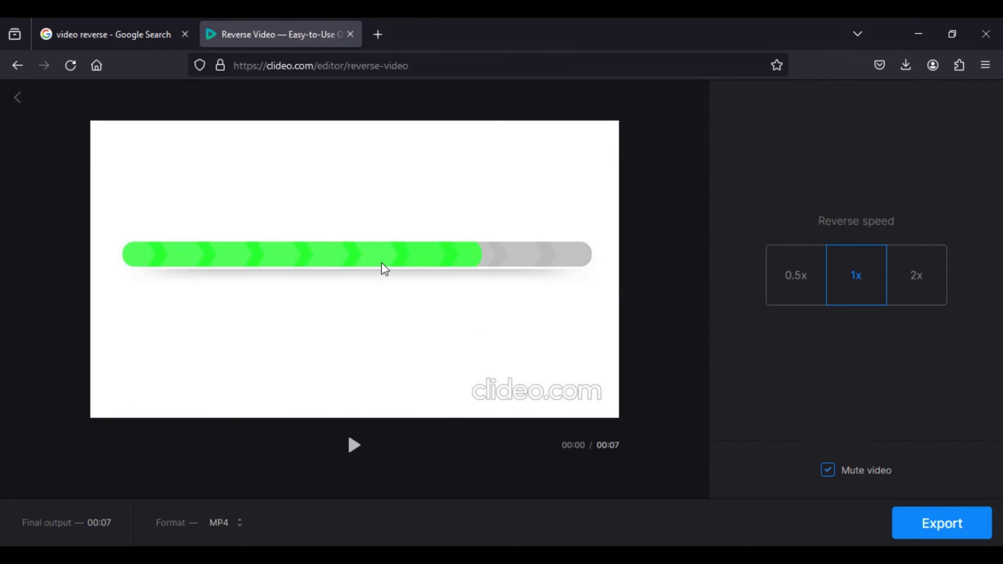
Export the reversed progress bar video as MP4 at 1x speed and download the result.
click(946, 527)
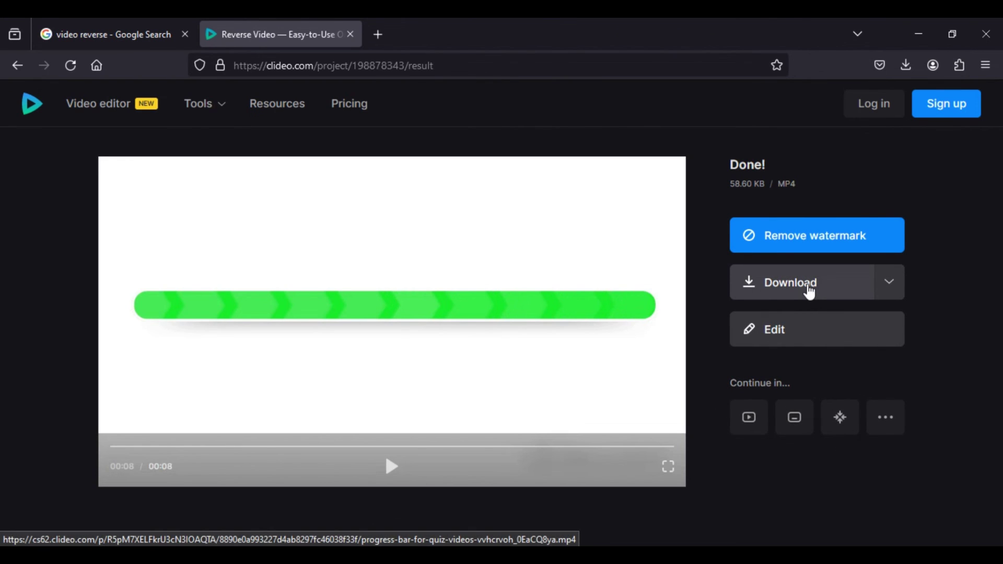
click(809, 290)
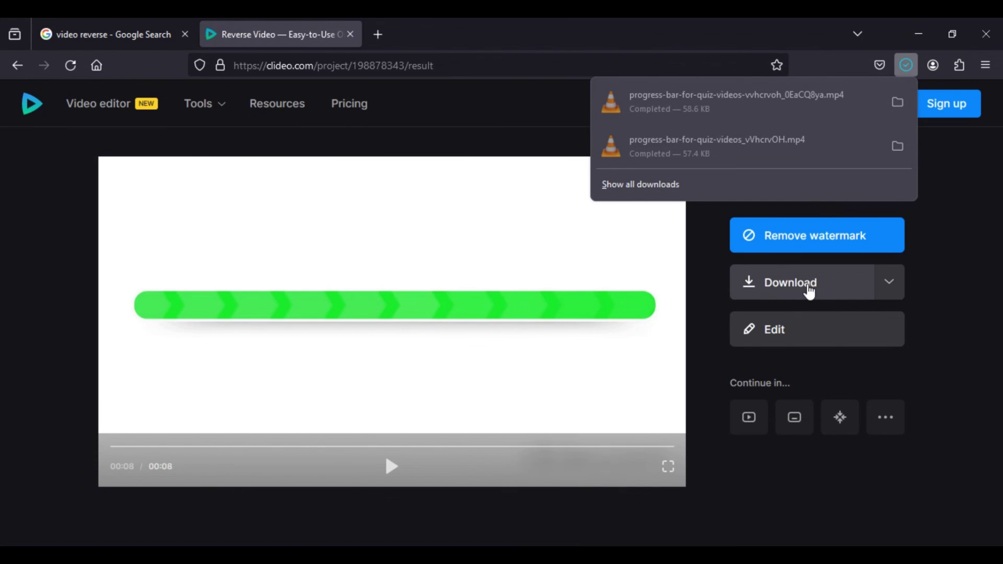
Play the downloaded reversed video full screen to check the countdown, and leave full screen at its end.
click(661, 107)
double_click(501, 233)
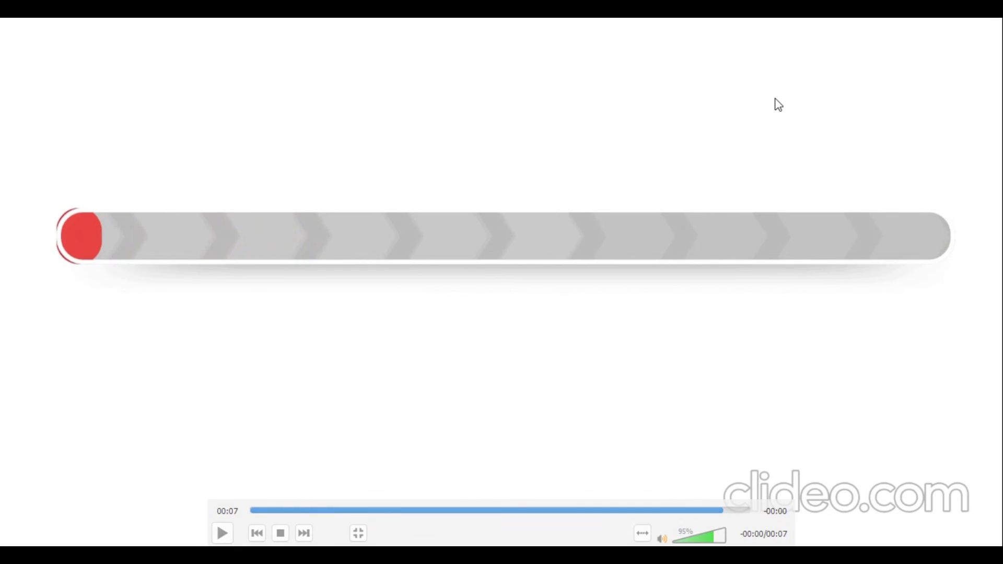
key(Escape)
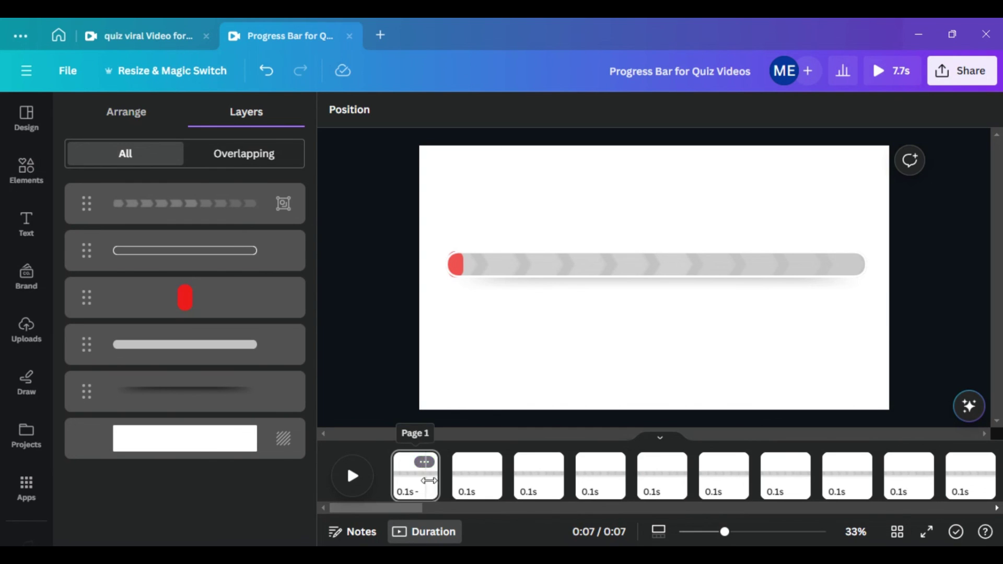
Switch to the Progress Bar for Quiz Videos design in Canva and add a blank page after the last green page.
drag(391, 509, 824, 510)
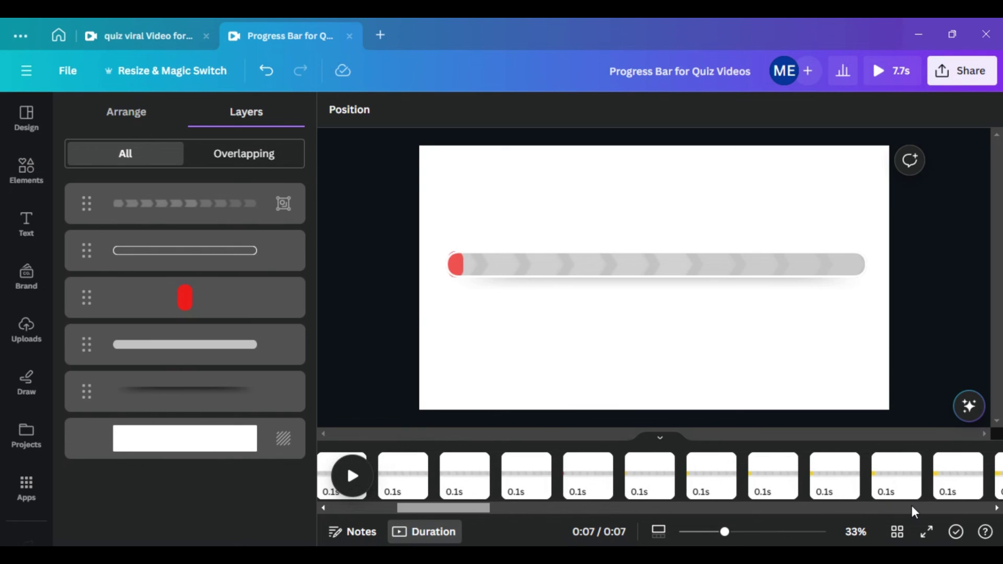
drag(911, 506, 981, 510)
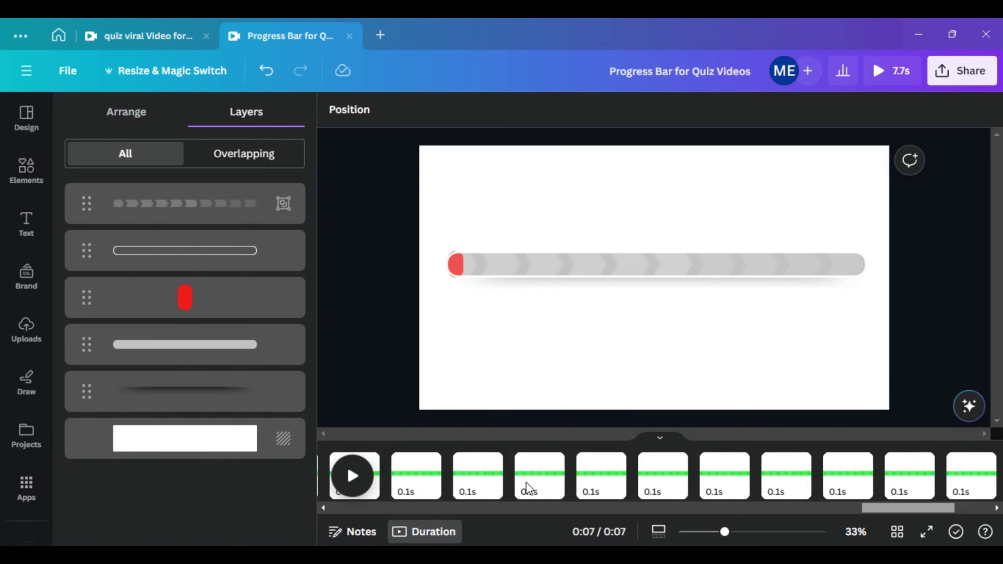
scroll(528, 490, left, 10)
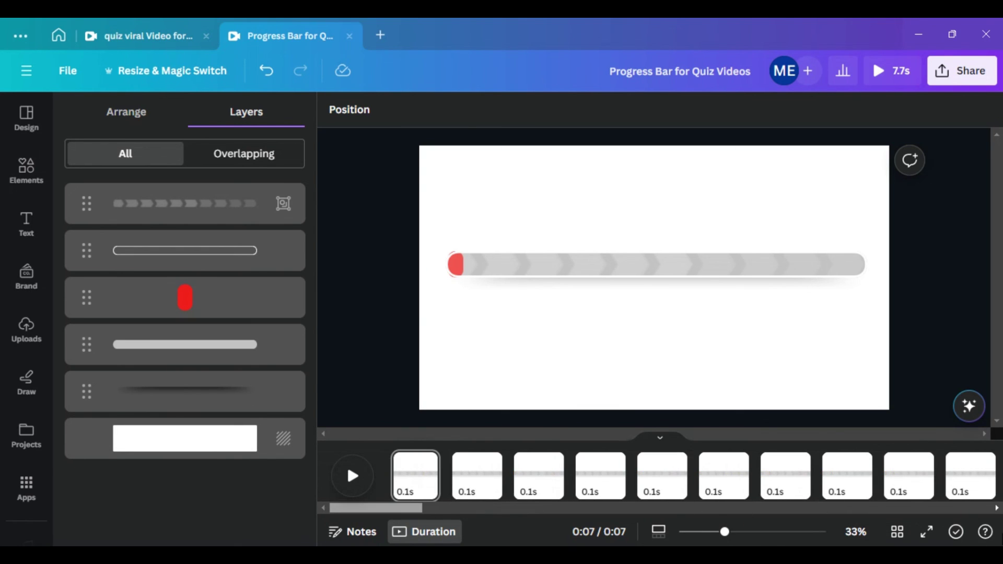
scroll(994, 509, right, 10)
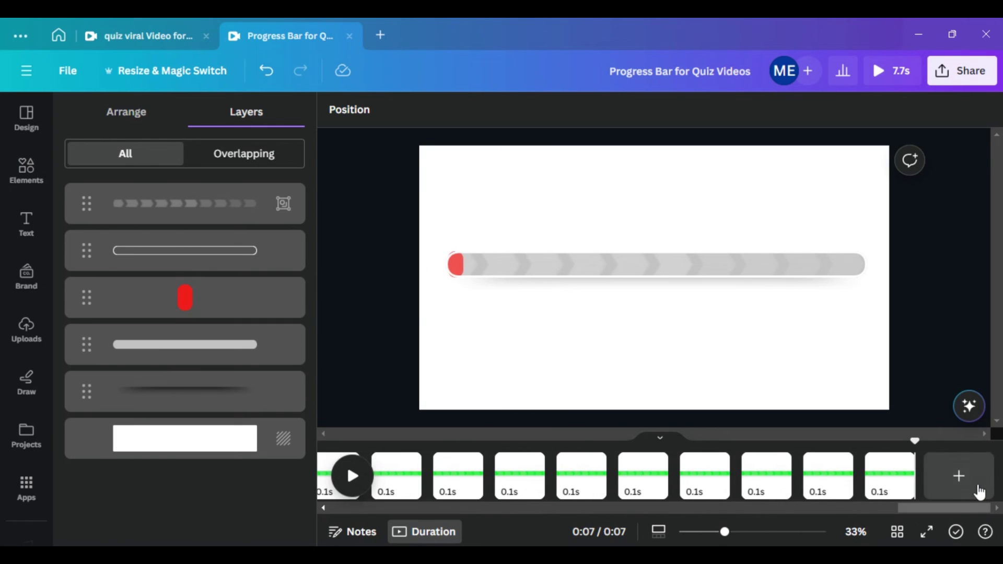
click(965, 486)
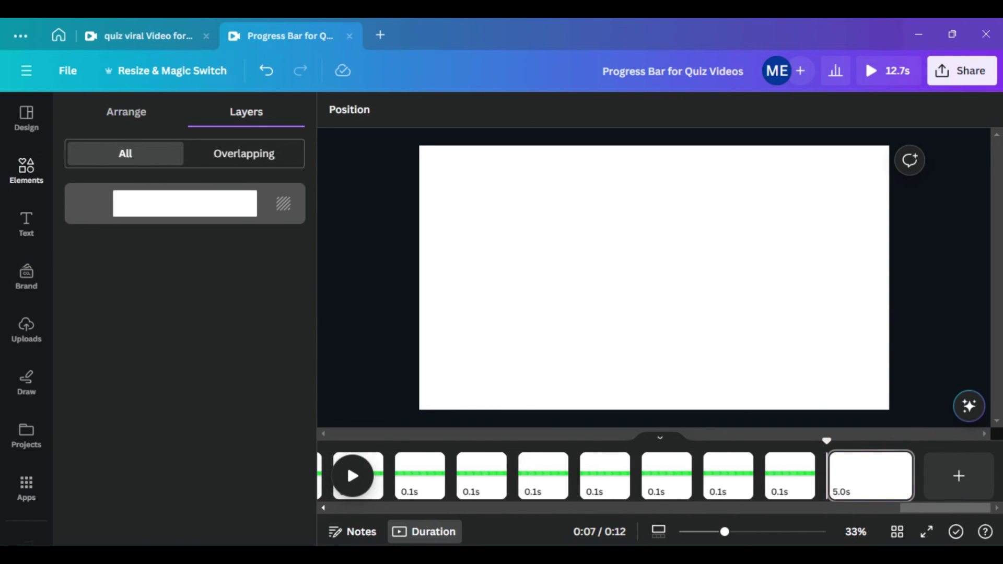
Insert the reversed progress bar video from the uploads on the new page, cropped to the bar, and move it slightly below the centre.
click(26, 329)
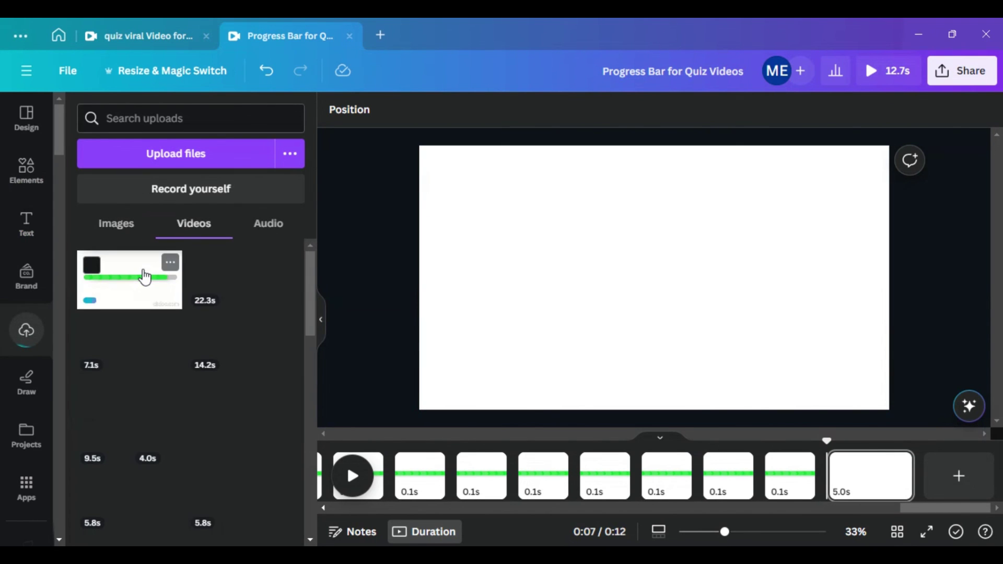
click(147, 273)
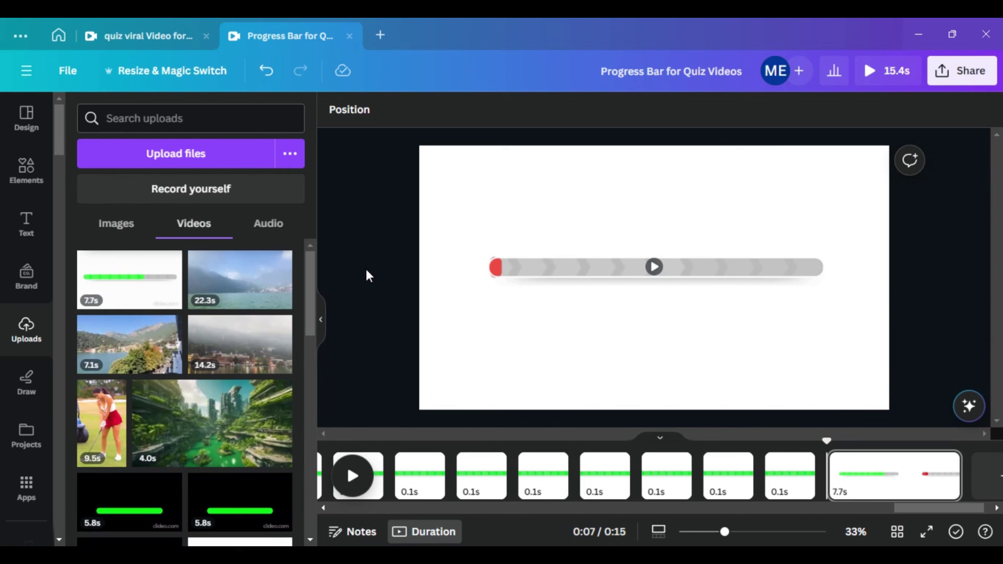
drag(660, 269, 687, 311)
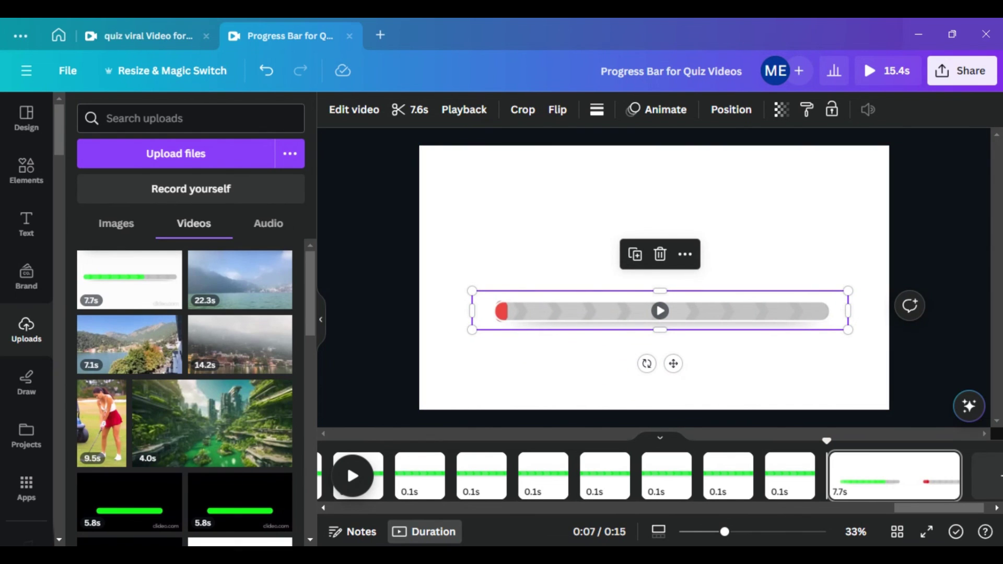
click(389, 239)
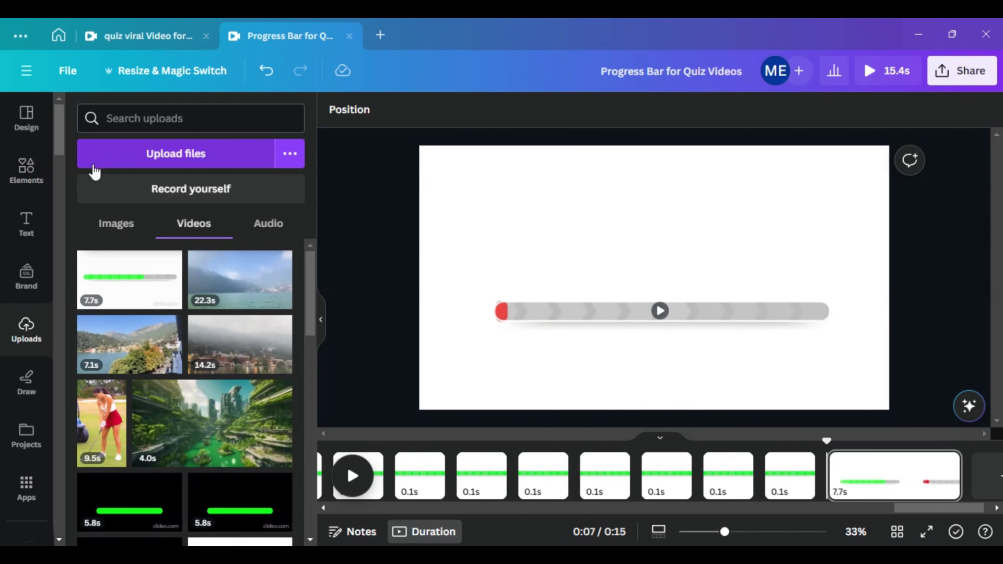
Open the elements library beside the page with the reversed progress bar.
click(26, 71)
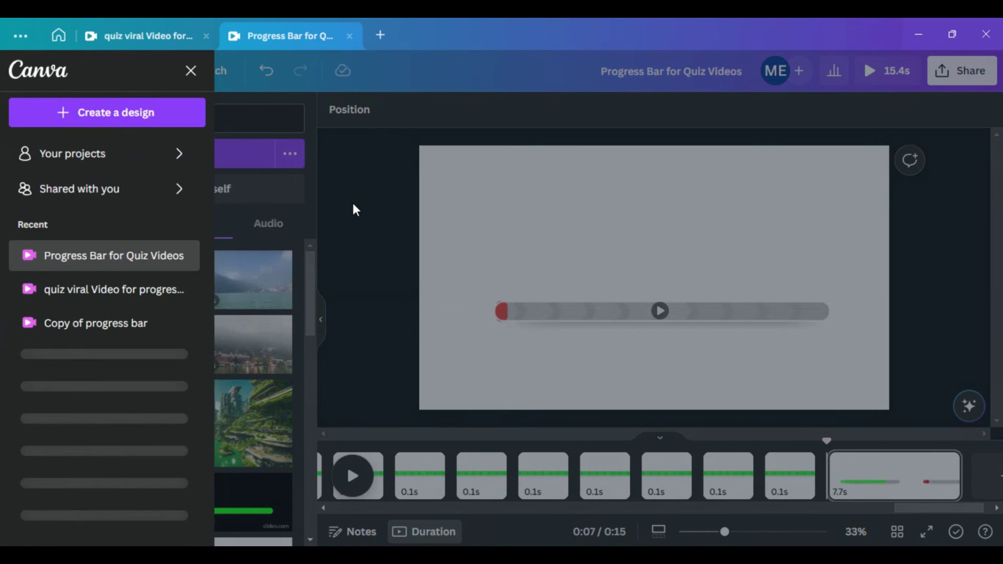
click(353, 210)
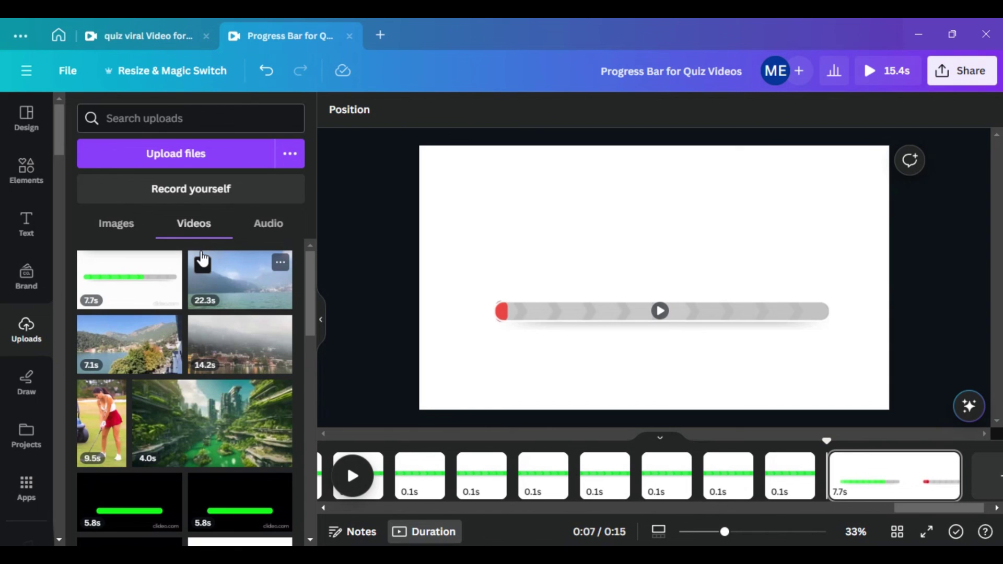
click(40, 171)
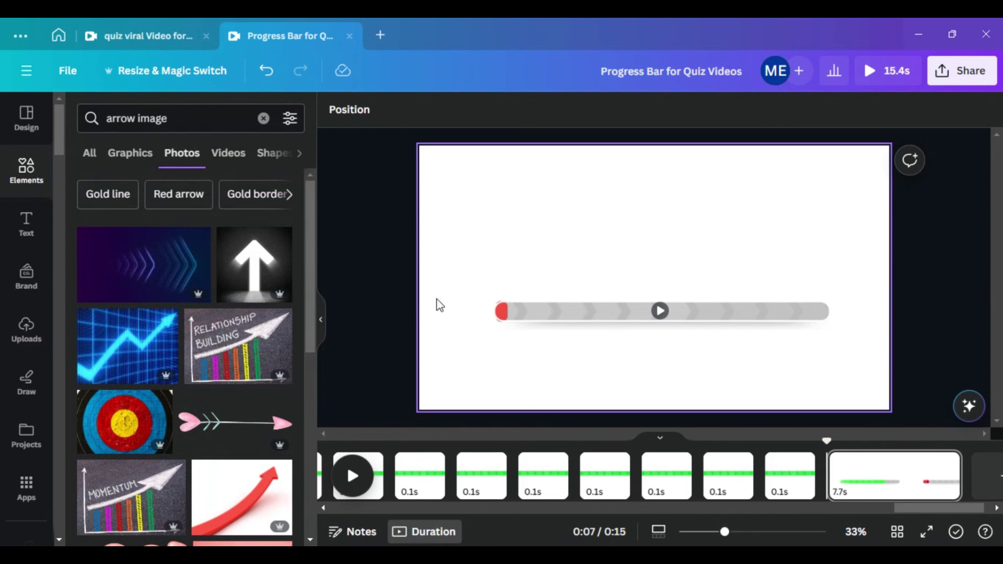